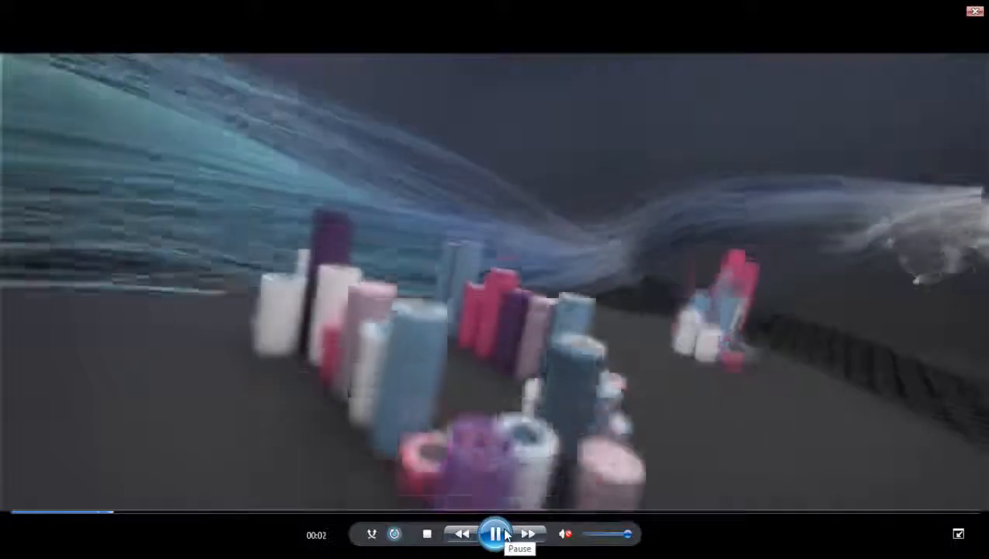
Replay the reference animation from the beginning, exit full screen and close the video player
left_click(14, 512)
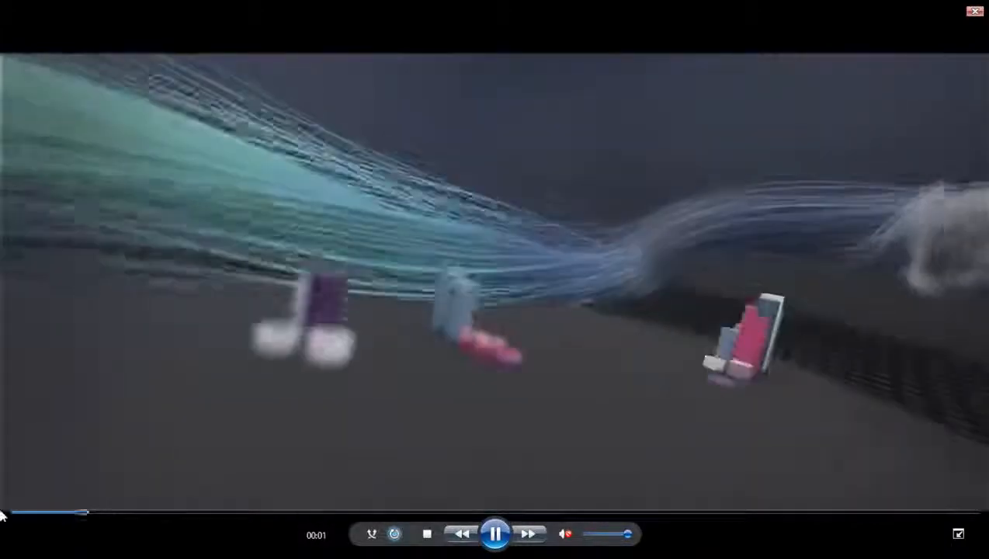
left_click(8, 512)
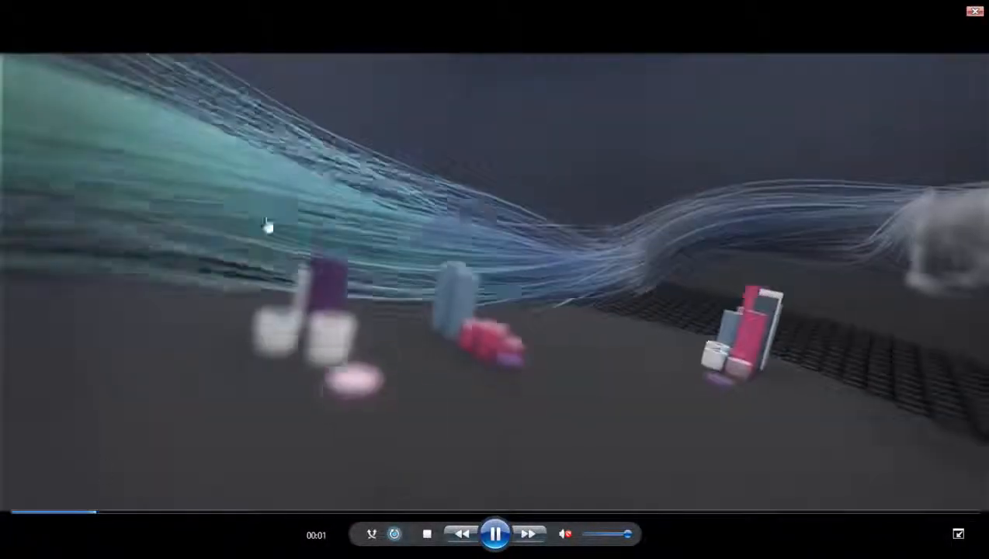
double_click(320, 187)
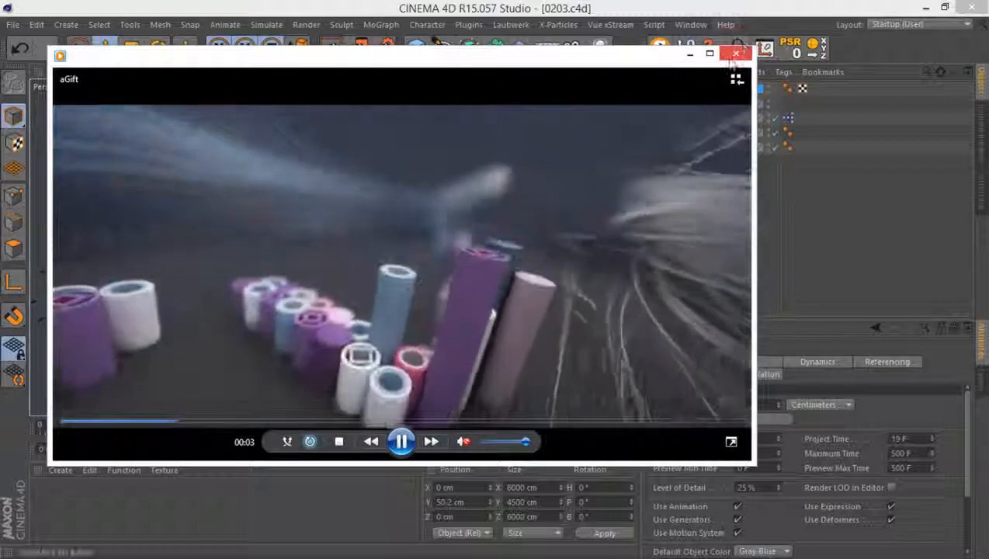
left_click(735, 52)
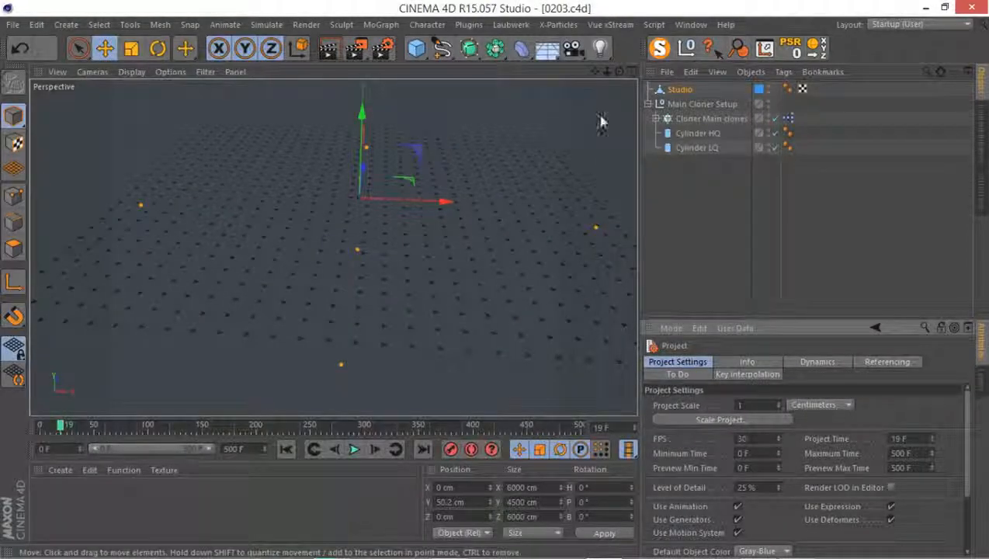
Add a Plain effector to the Cloner Main clones object
left_click(710, 118)
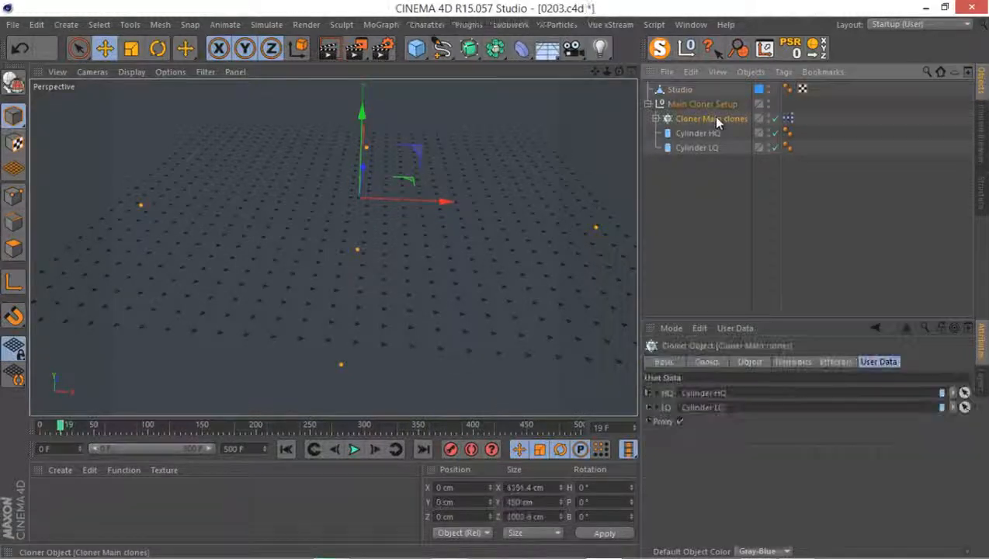
left_click(381, 24)
mouse_move(383, 49)
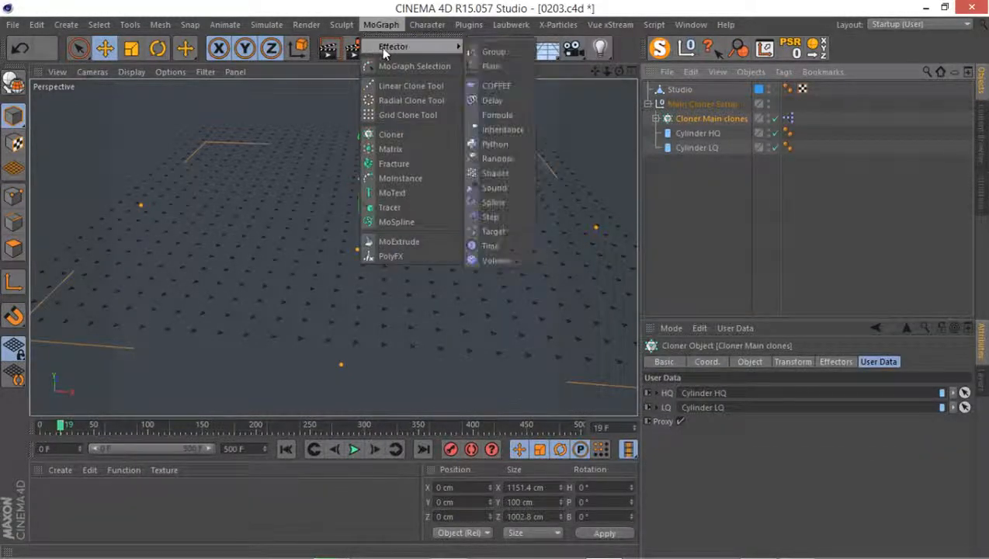
left_click(505, 68)
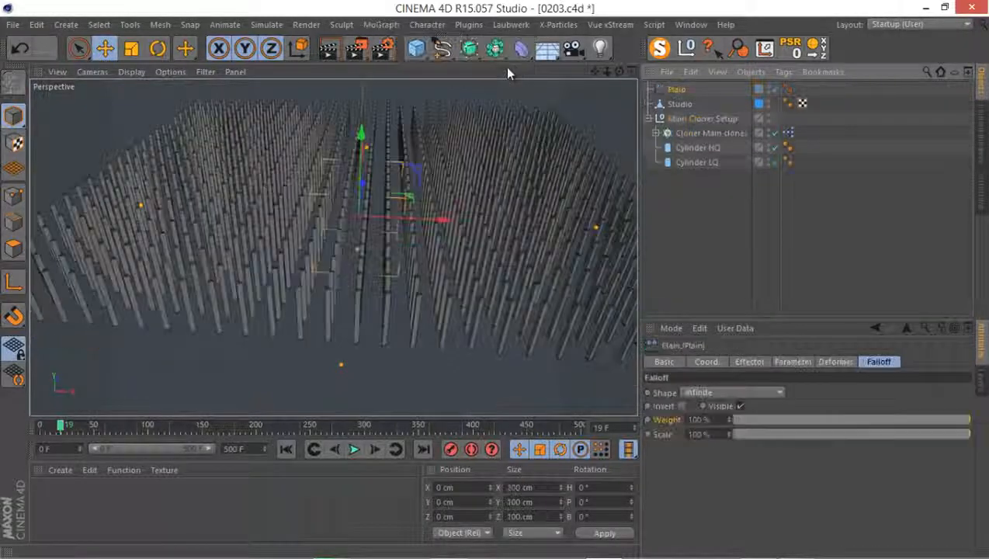
mouse_move(334, 203)
left_mouse_down("alt")
mouse_move(341, 194)
mouse_move(332, 178)
mouse_move(326, 243)
mouse_move(329, 193)
left_mouse_up("alt")
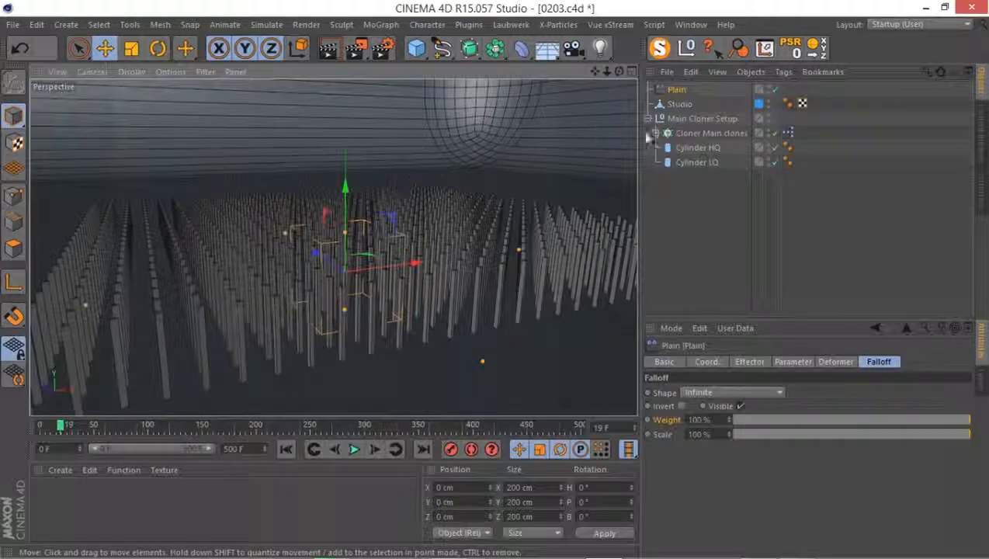
Change the Plain effector's falloff shape to Torus
left_click(793, 362)
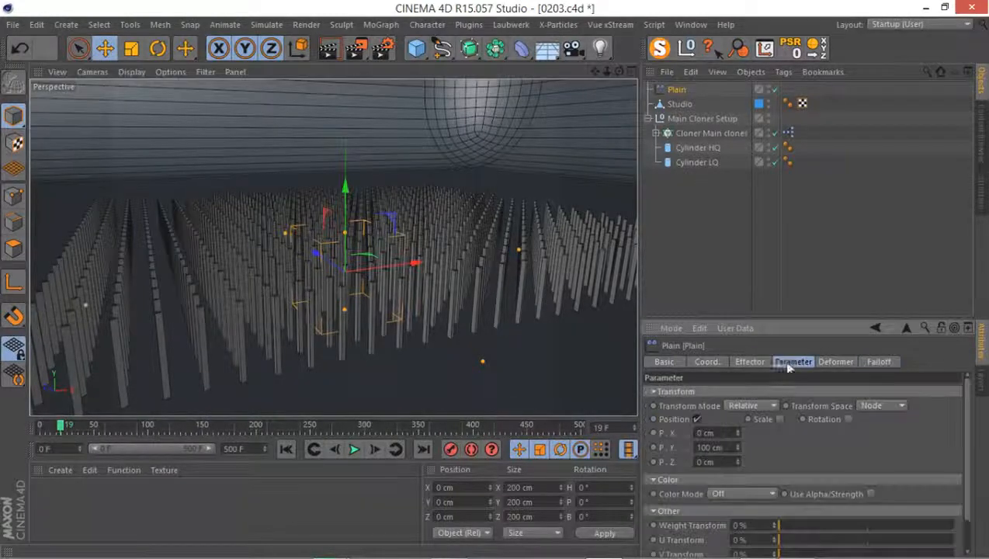
left_click_drag(773, 320, 773, 245)
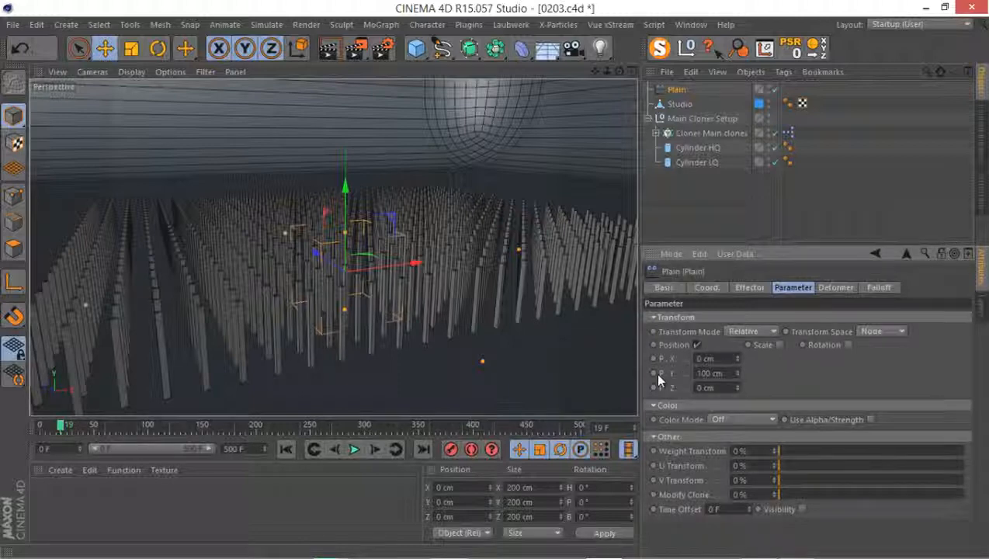
left_click(878, 288)
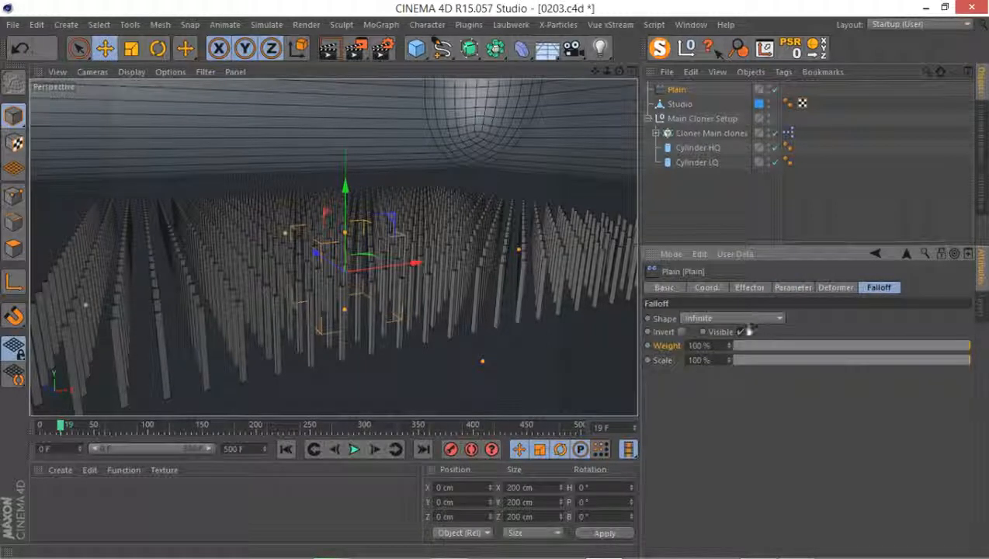
left_click(717, 320)
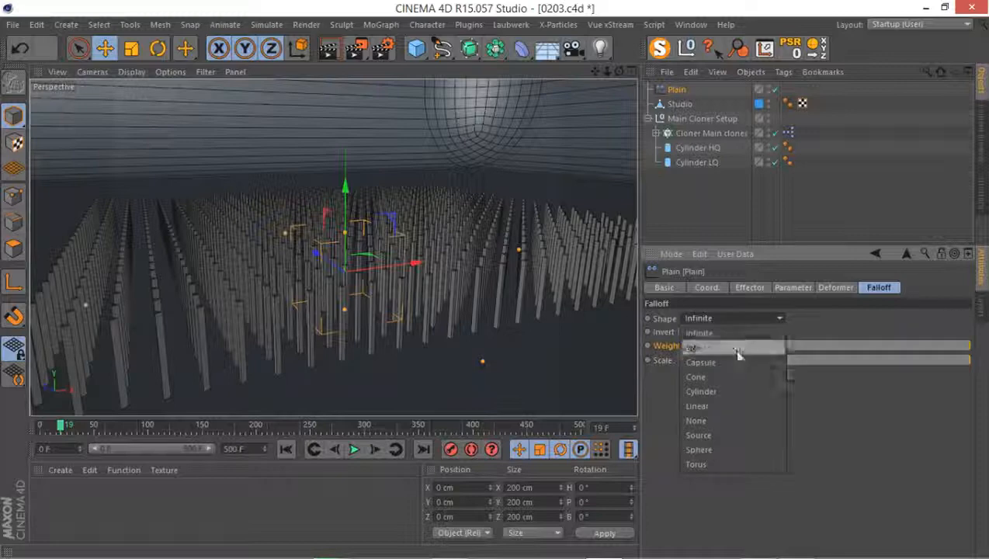
left_click(722, 478)
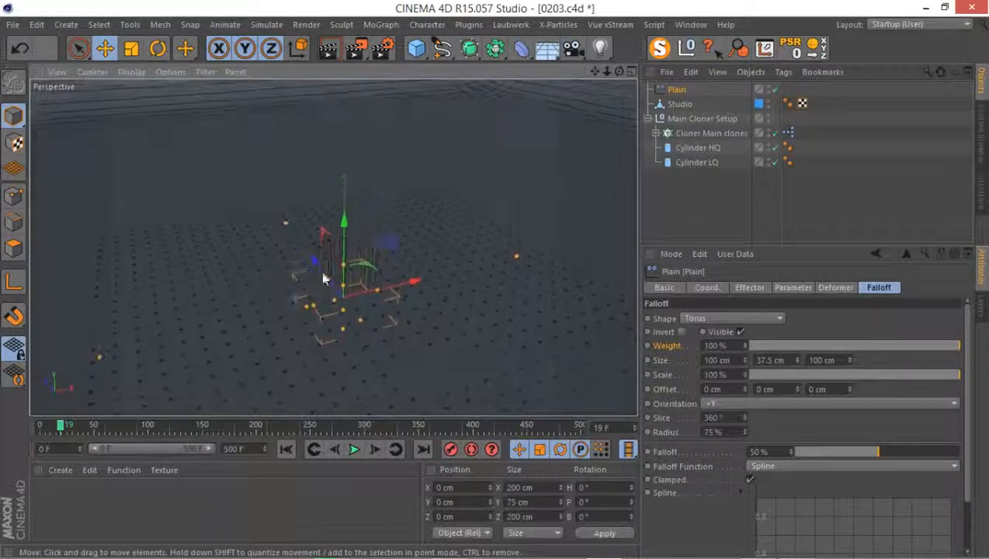
Raise the Plain effector to the tops of the cylinder clones in the front view and set its Y position to 50 cm
right_click_drag(340, 259, 412, 208, "alt")
left_click_drag(254, 270, 247, 208, "alt")
mouse_move(287, 232)
middle_mouse_down("alt")
mouse_move(304, 247)
mouse_move(300, 211)
mouse_move(313, 215)
mouse_move(340, 276)
mouse_move(326, 238)
middle_mouse_up("alt")
middle_click(326, 238)
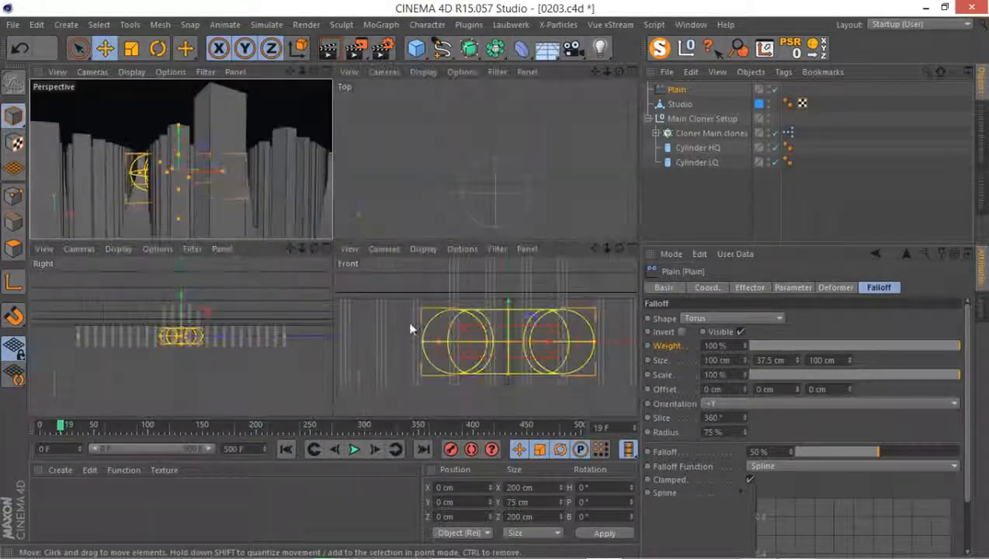
middle_click(430, 336)
scroll(391, 294, "down", 3)
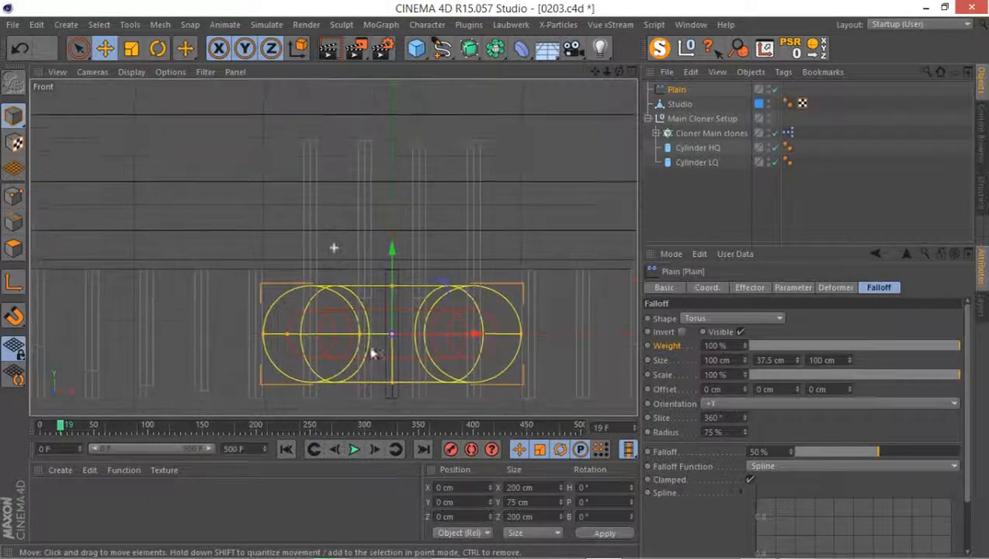
scroll(353, 325, "down", 3)
scroll(323, 330, "up", 2)
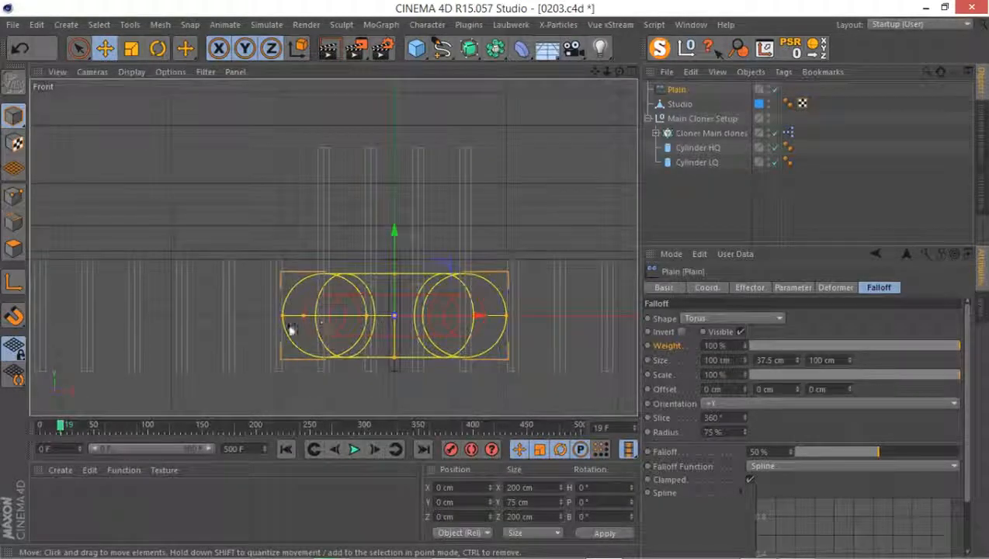
scroll(358, 326, "up", 1)
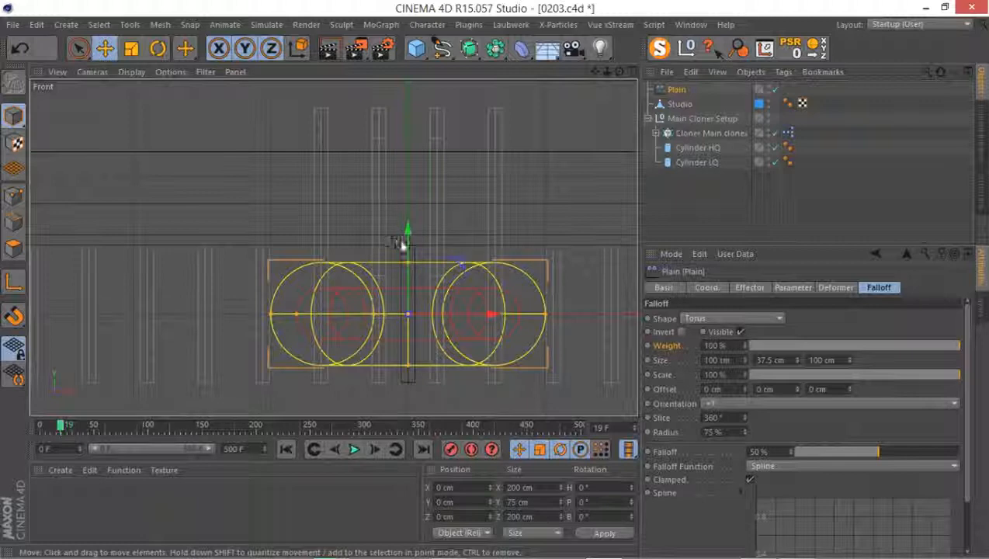
left_click_drag(410, 243, 453, 183)
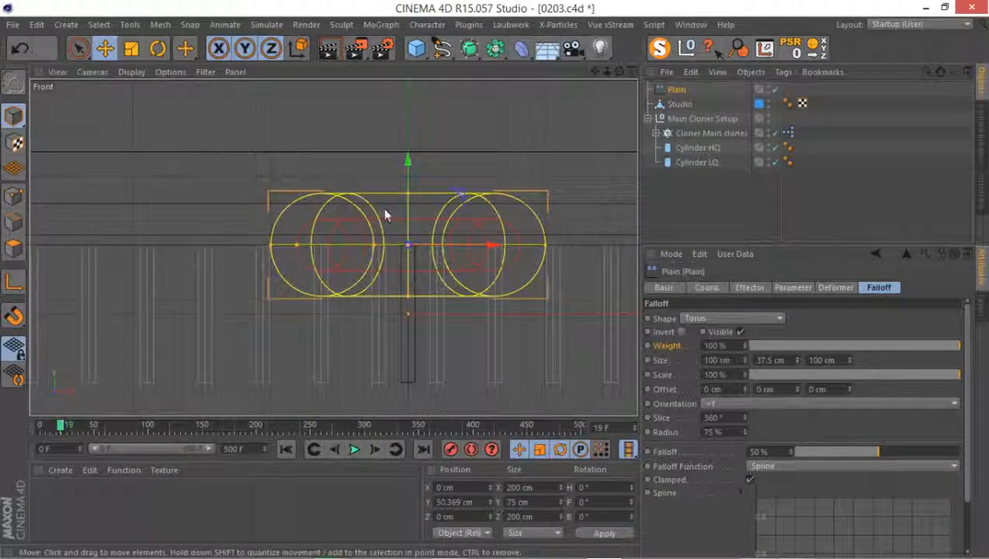
left_click(708, 287)
double_click(704, 335)
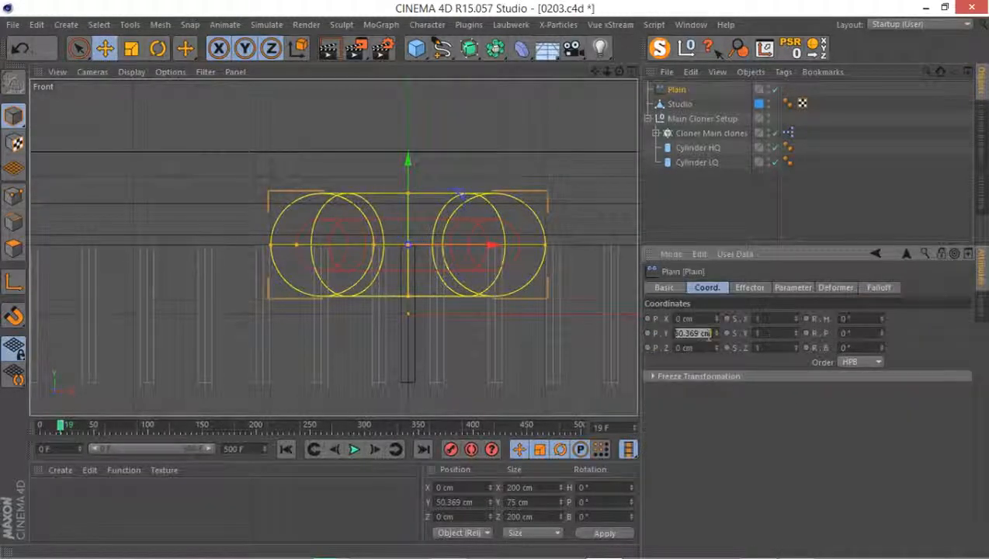
type("0")
key("Return")
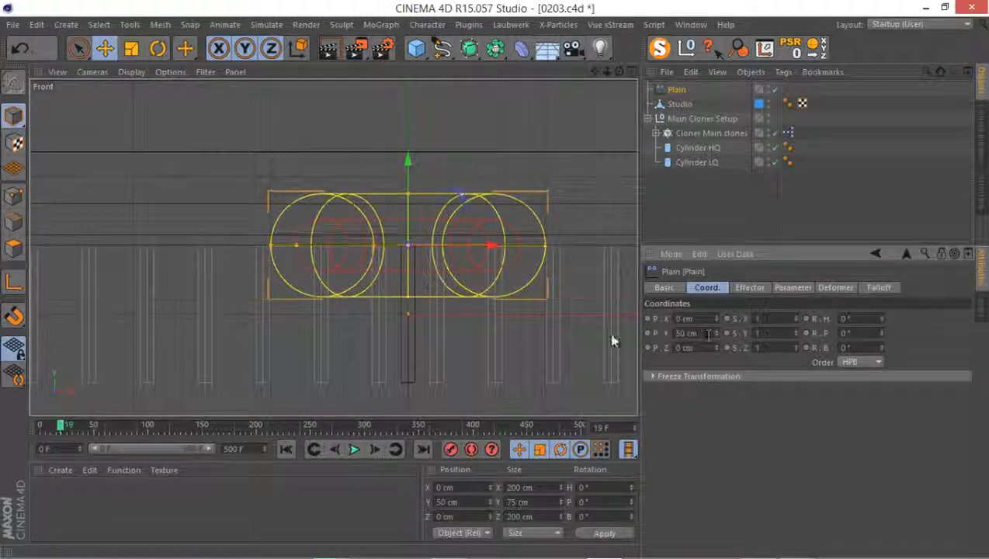
Examine the torus falloff and the surrounding clones from several angles in the perspective view
middle_click(342, 243)
middle_click(249, 202)
left_click_drag(203, 192, 298, 193, "alt")
middle_click_drag(214, 148, 249, 308, "alt")
left_click_drag(249, 307, 268, 323, "alt")
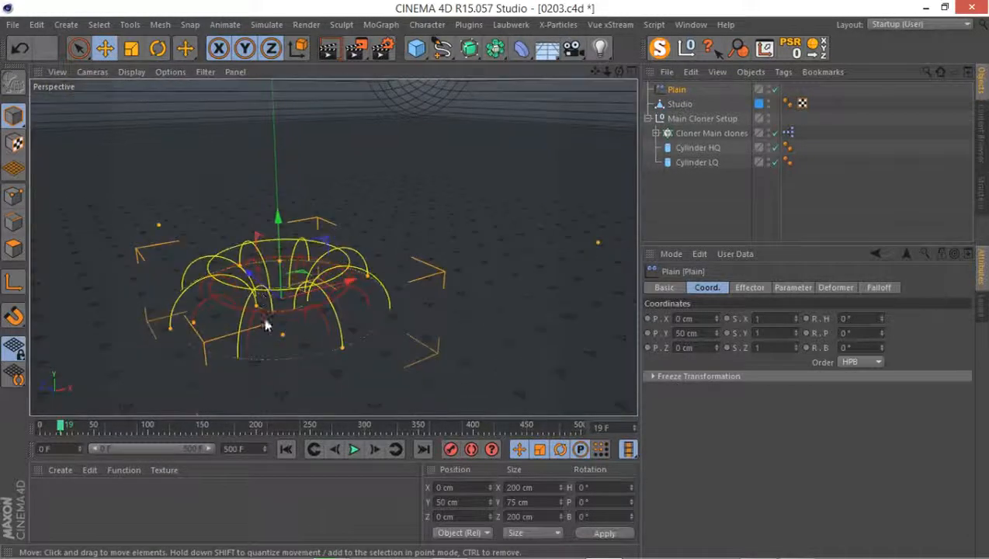
right_click_drag(269, 320, 297, 291, "alt")
middle_click_drag(324, 289, 333, 248, "alt")
left_click_drag(277, 281, 271, 278, "alt")
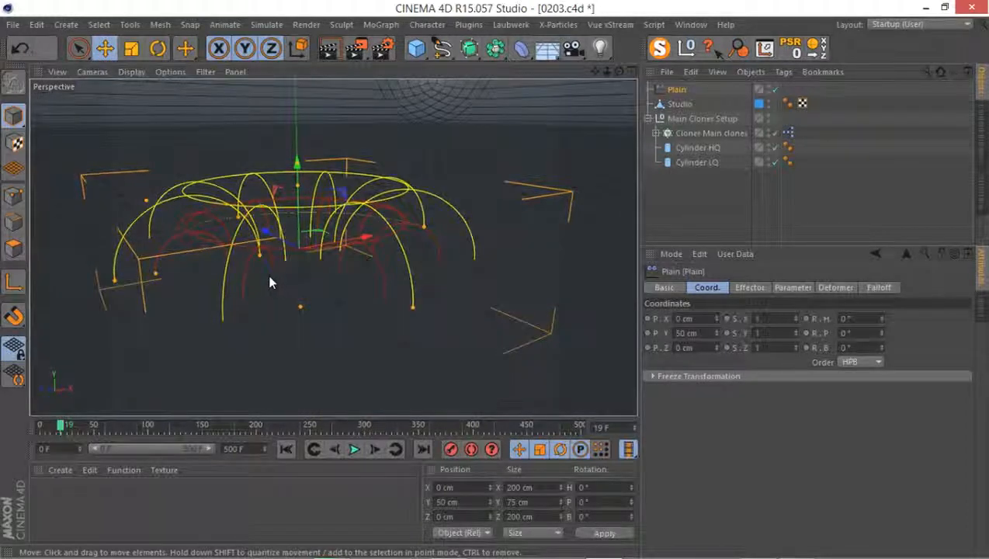
left_click_drag(274, 227, 316, 300, "alt")
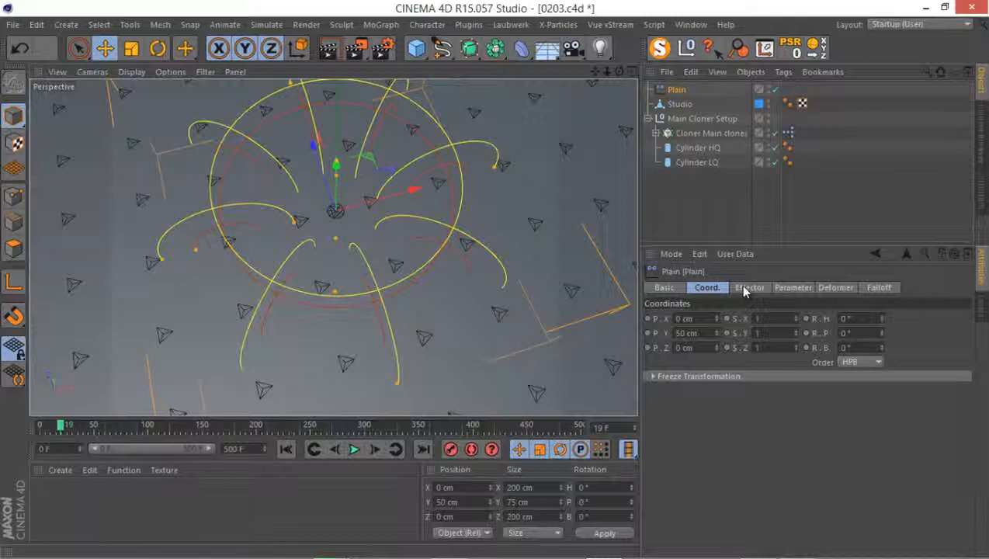
Increase the torus falloff's Y size, trying 50 cm and settling on 75 cm
left_click(878, 288)
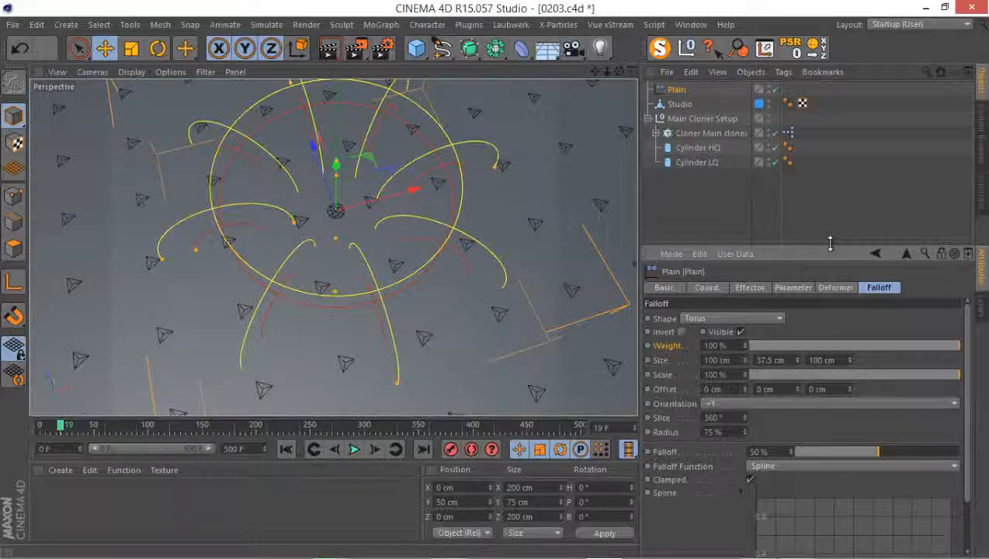
left_click_drag(827, 246, 843, 198)
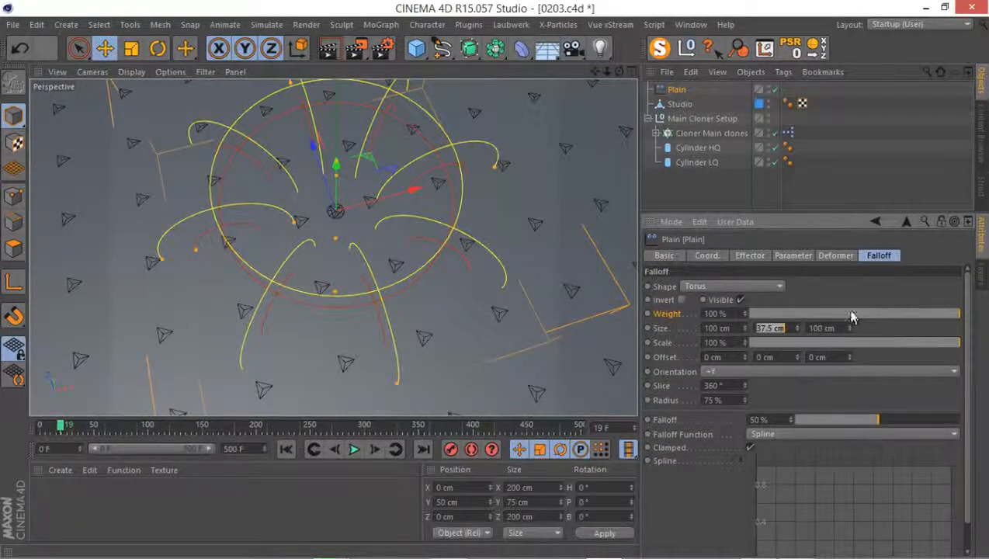
key("Return")
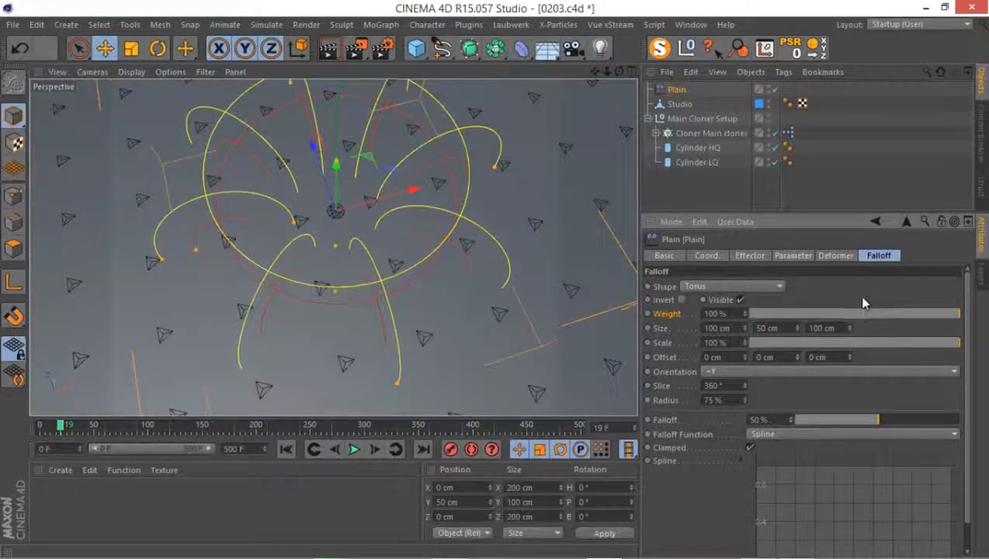
left_click(786, 329)
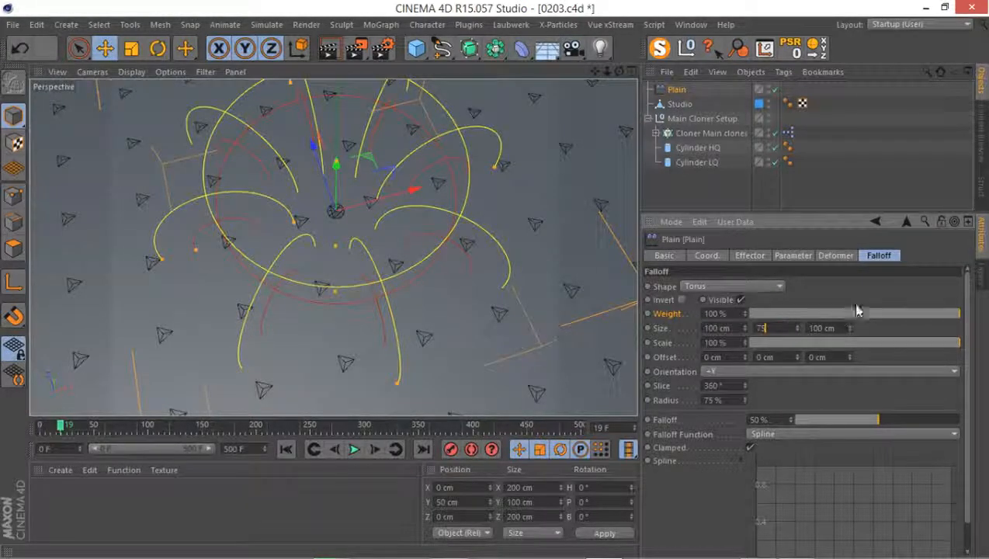
key("Return")
left_click_drag(249, 220, 409, 222, "alt")
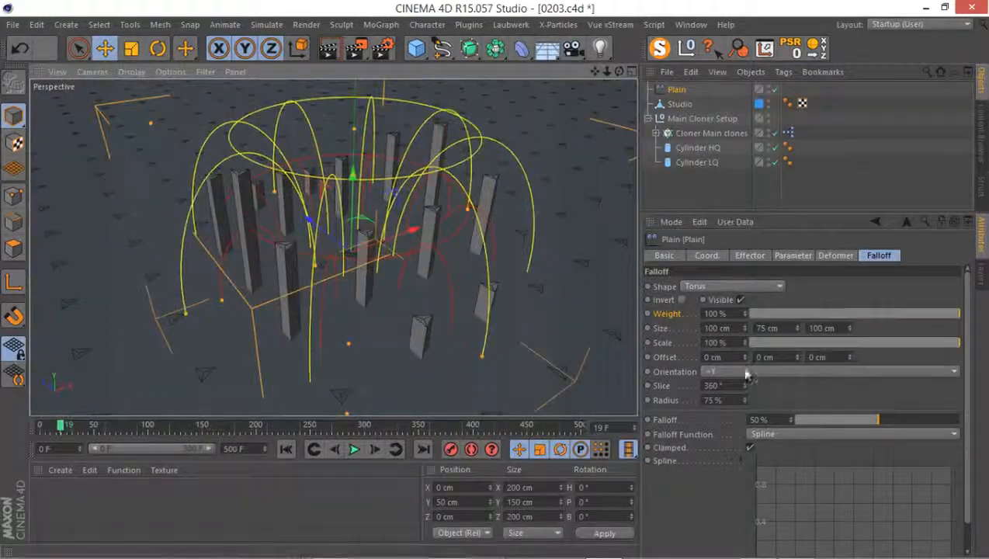
Raise the Plain effector's Falloff value to 100% and check its effect on the clones
left_click_drag(891, 429, 971, 420)
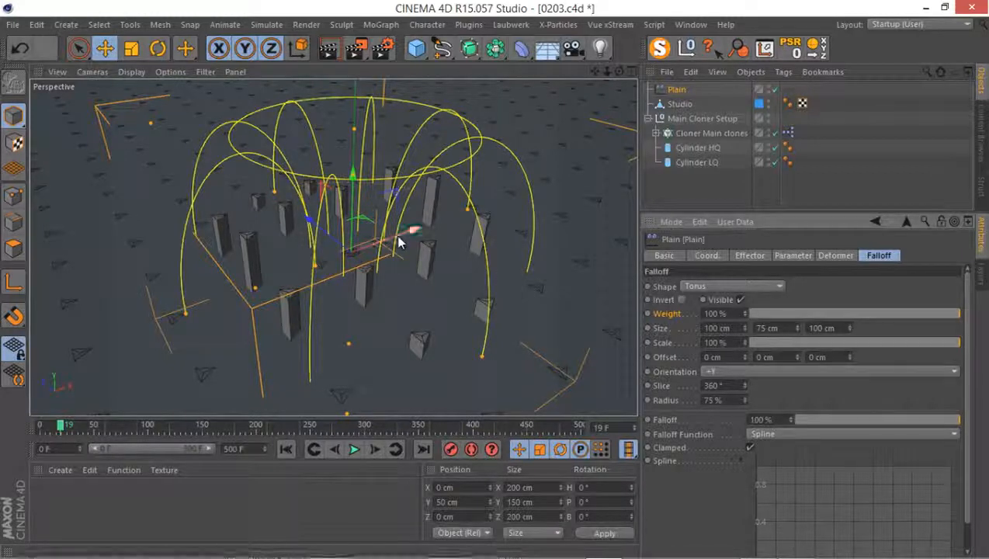
mouse_move(392, 248)
left_mouse_down("alt")
mouse_move(267, 303)
mouse_move(394, 242)
left_mouse_up("alt")
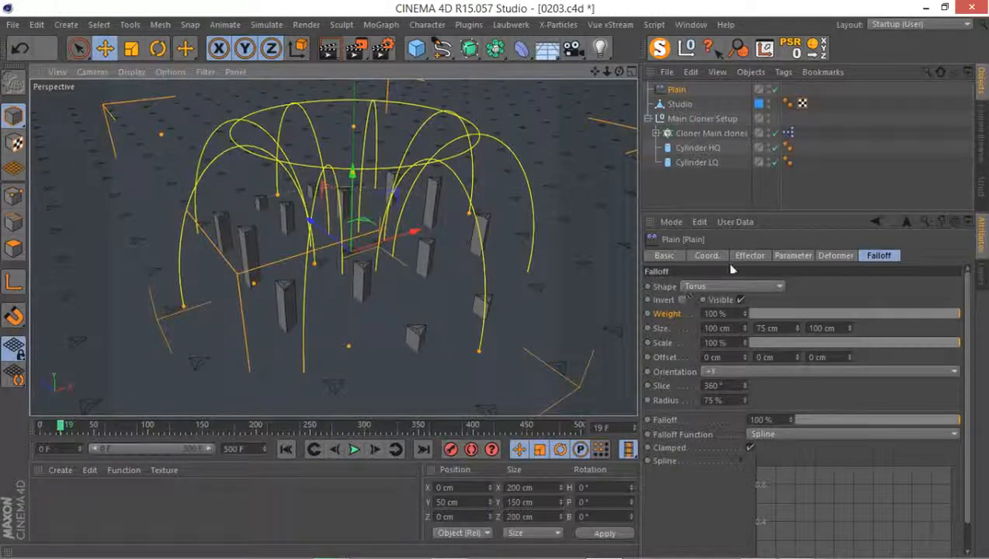
left_click(707, 255)
left_click_drag(481, 295, 452, 278, "alt")
left_click(778, 256)
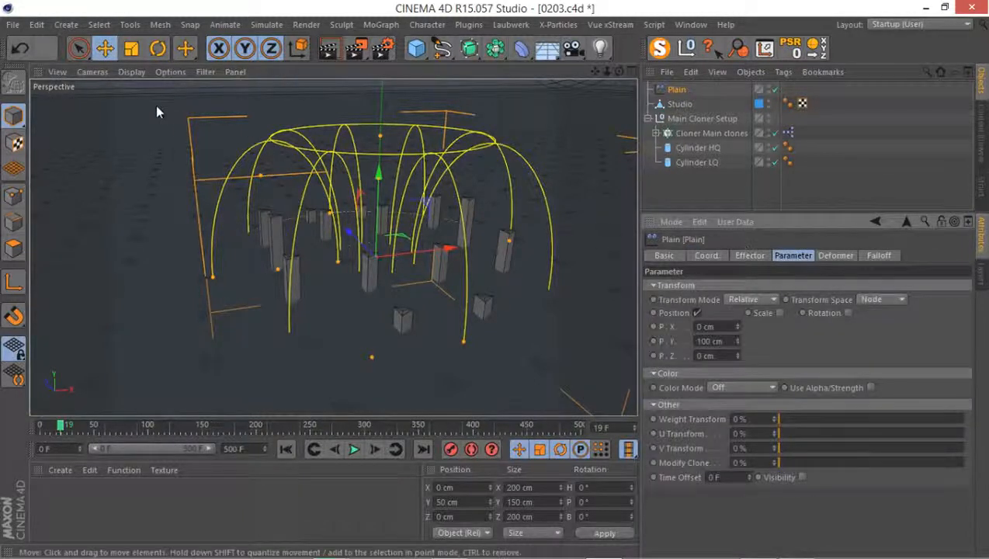
Set the perspective viewport's level of detail to High
left_click(171, 73)
mouse_move(222, 94)
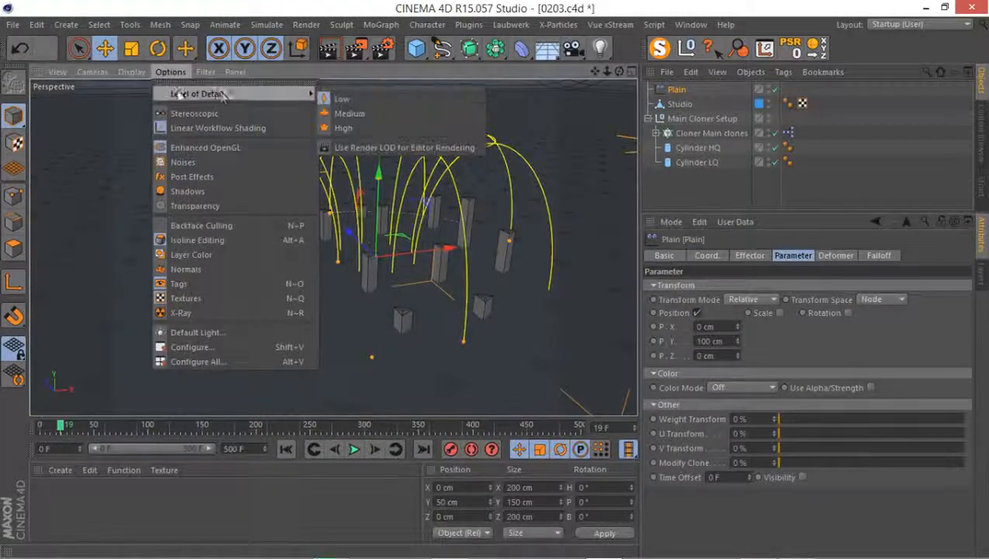
left_click(333, 125)
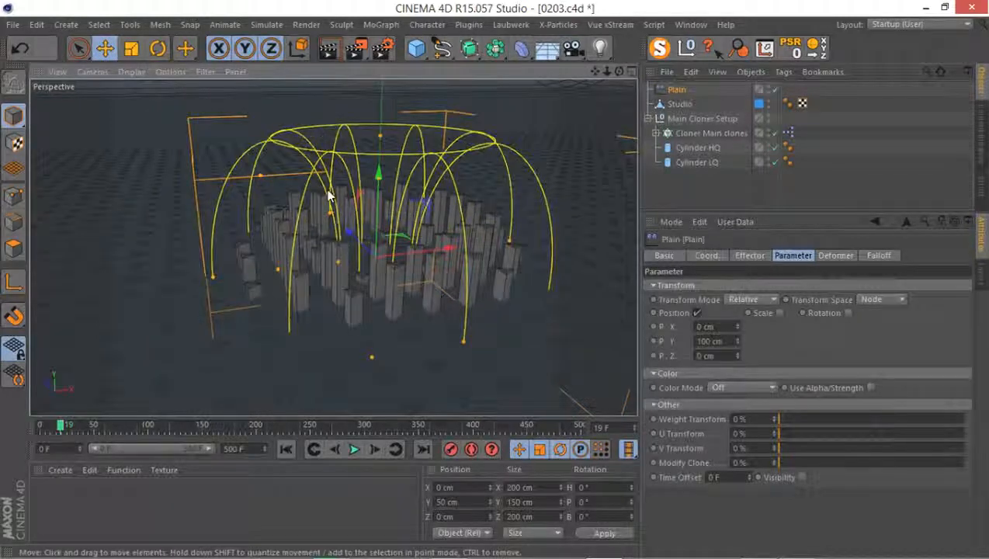
left_click_drag(320, 204, 358, 253, "alt")
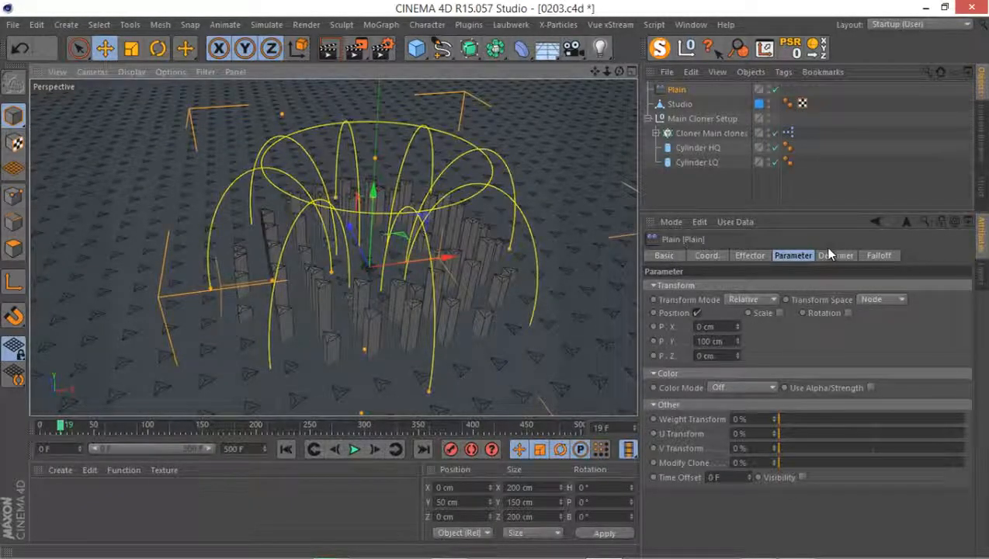
At frame 0, test the Plain effector's torus falloff with Scale at 393% and Radius at 17%, and reset Scale to 100%
left_click_drag(75, 415, 38, 431)
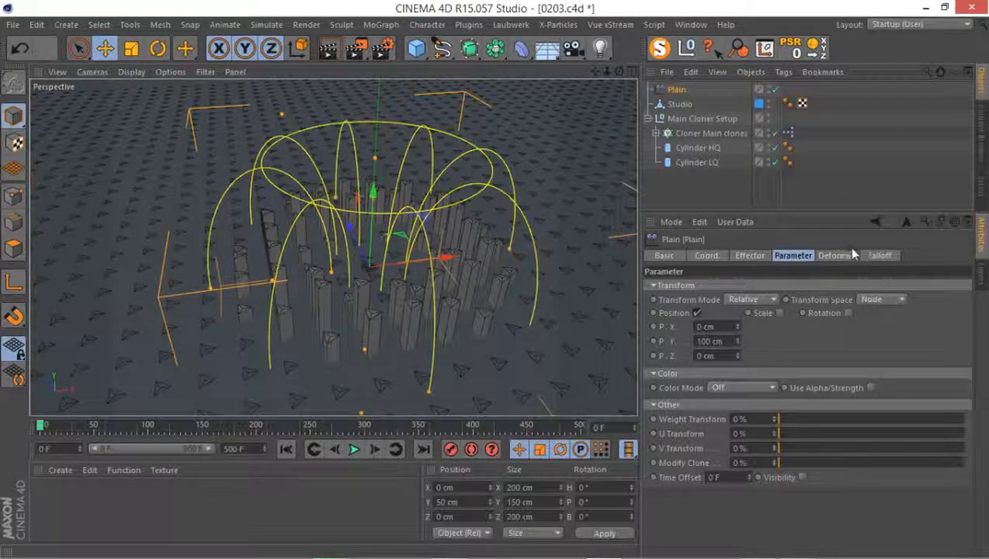
left_click(870, 256)
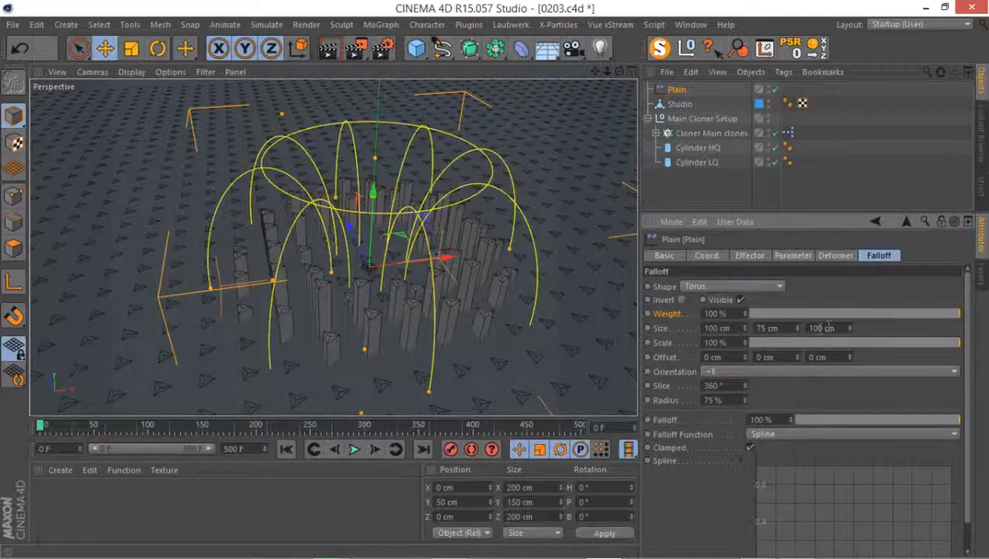
left_click_drag(795, 343, 867, 343)
key("ctrl+z")
left_click_drag(744, 345, 750, 319)
scroll(282, 254, "down", 9)
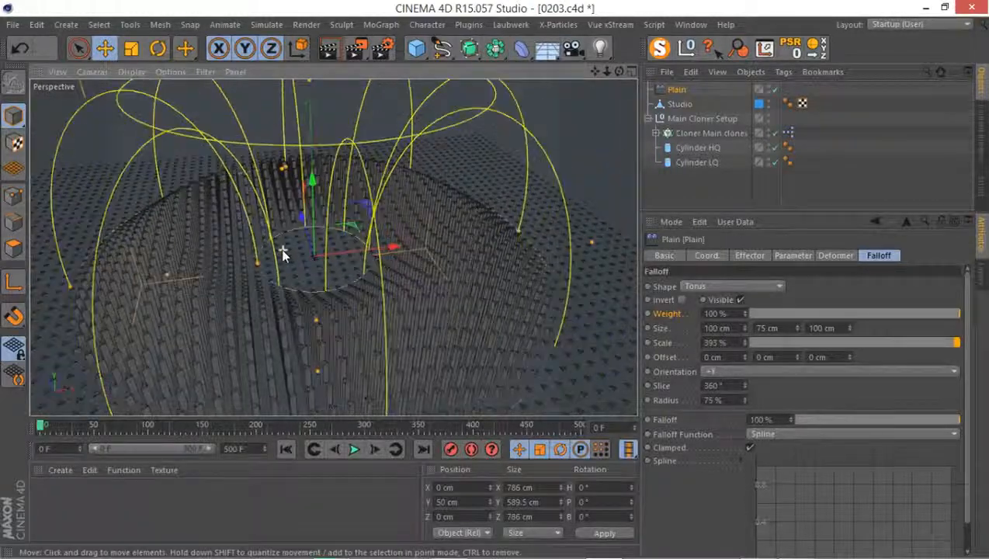
mouse_move(282, 254)
left_mouse_down("alt")
mouse_move(318, 228)
mouse_move(337, 186)
mouse_move(282, 182)
mouse_move(326, 224)
mouse_move(314, 222)
mouse_move(446, 297)
left_mouse_up("alt")
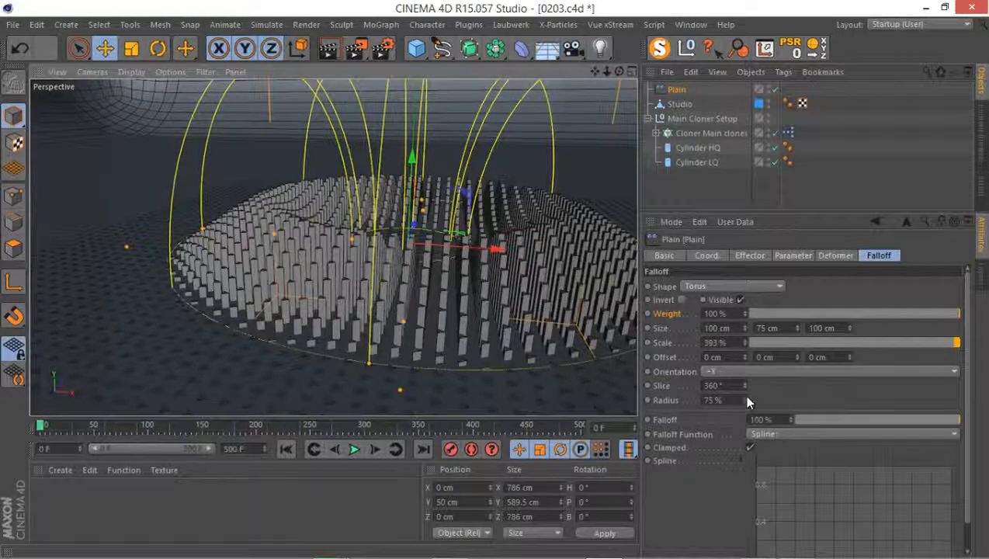
mouse_move(743, 394)
left_mouse_down()
mouse_move(746, 411)
mouse_move(751, 387)
mouse_move(698, 419)
left_mouse_up()
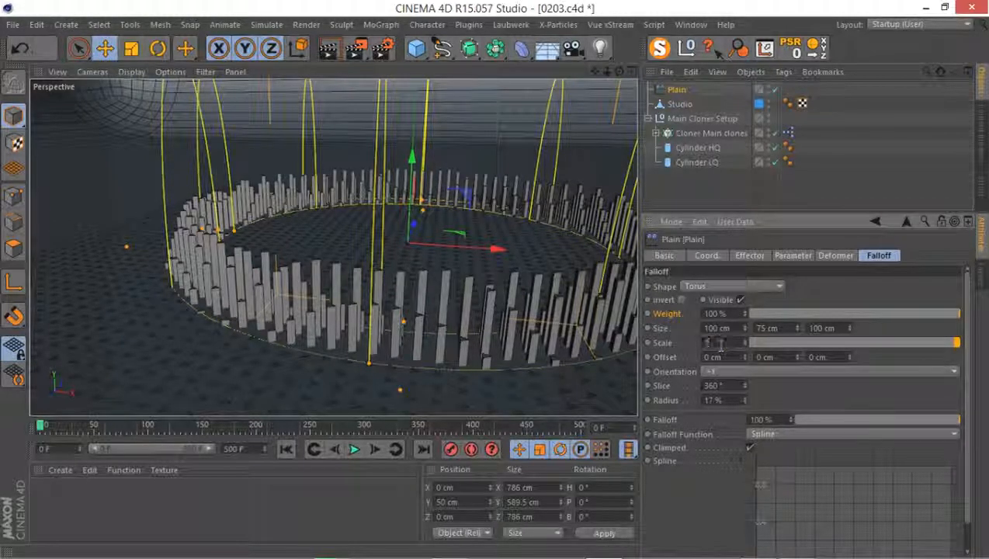
key("Return")
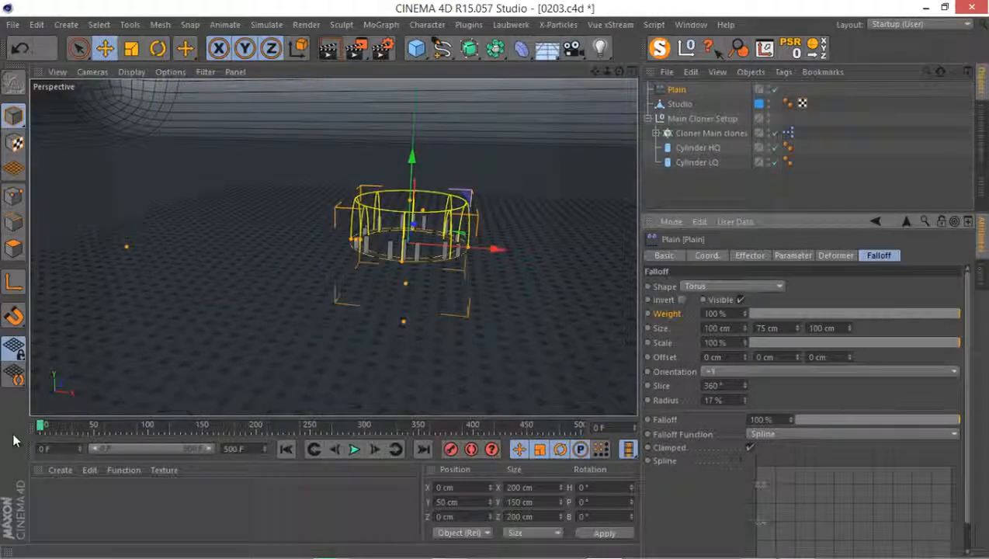
Set the torus falloff Radius to 50% and record keyframes for Size and Radius at frame 0
left_click(650, 329, "ctrl")
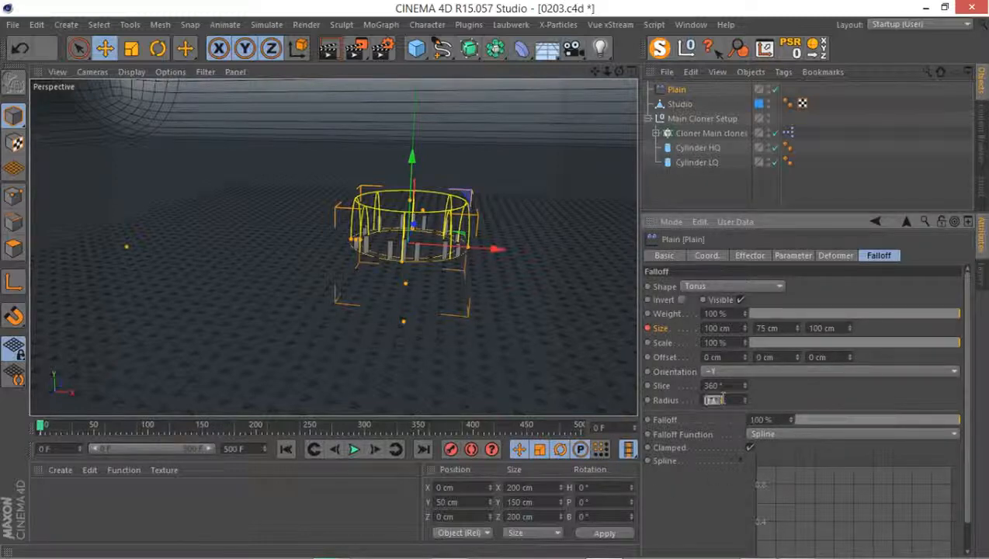
type("50")
key("Return")
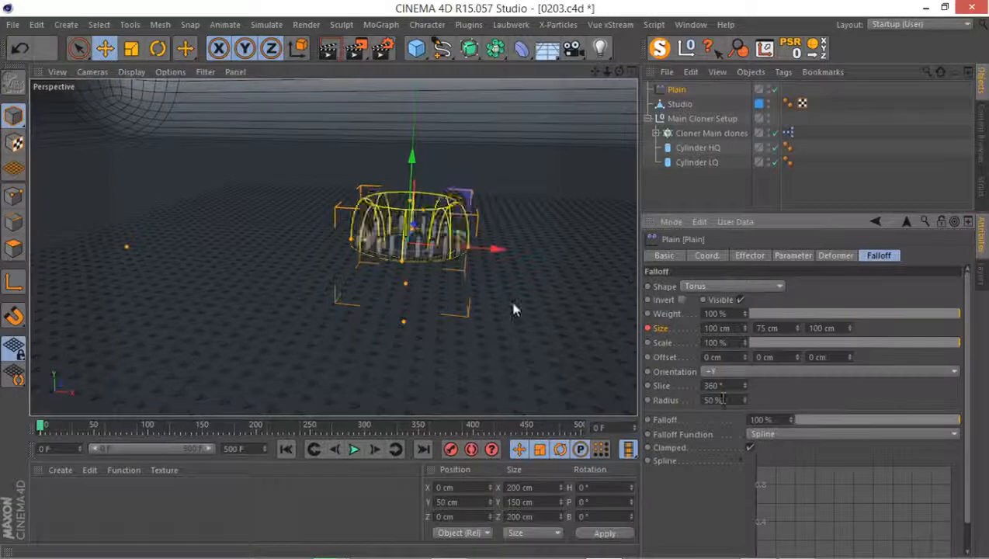
left_click_drag(395, 233, 409, 312, "alt")
right_click_drag(410, 292, 445, 307, "alt")
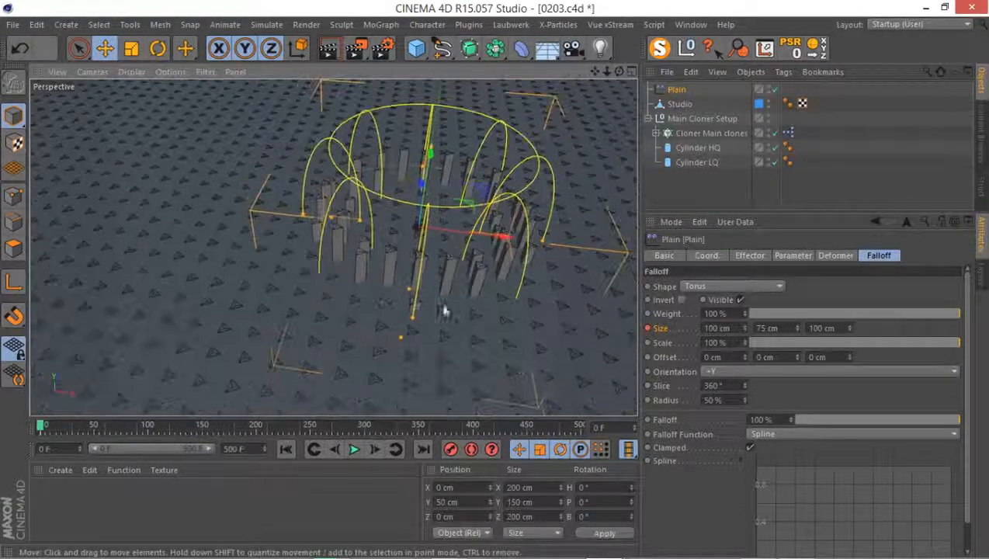
left_click(648, 401, "ctrl")
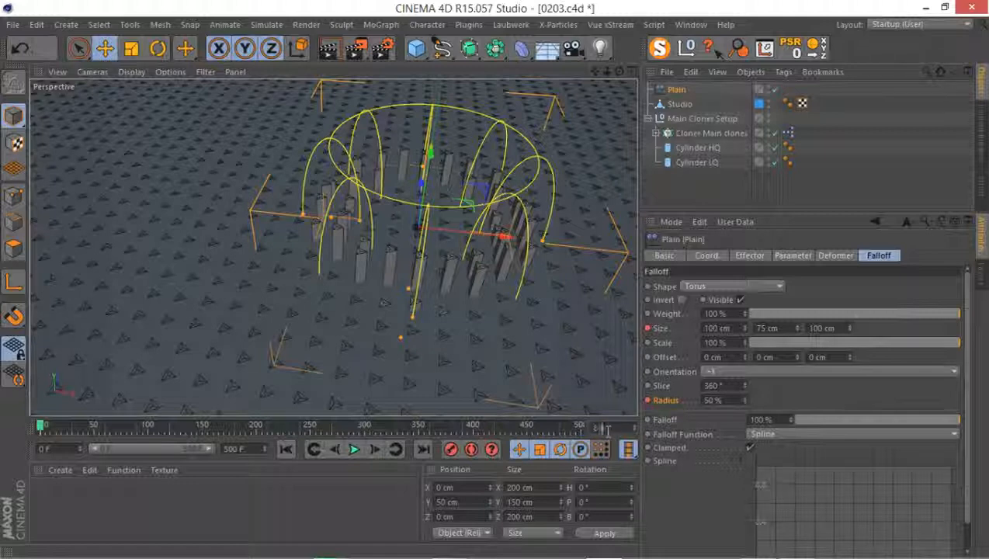
Go to frame 80 and keyframe the torus falloff Radius at 25%, after trying 20%
key("Return")
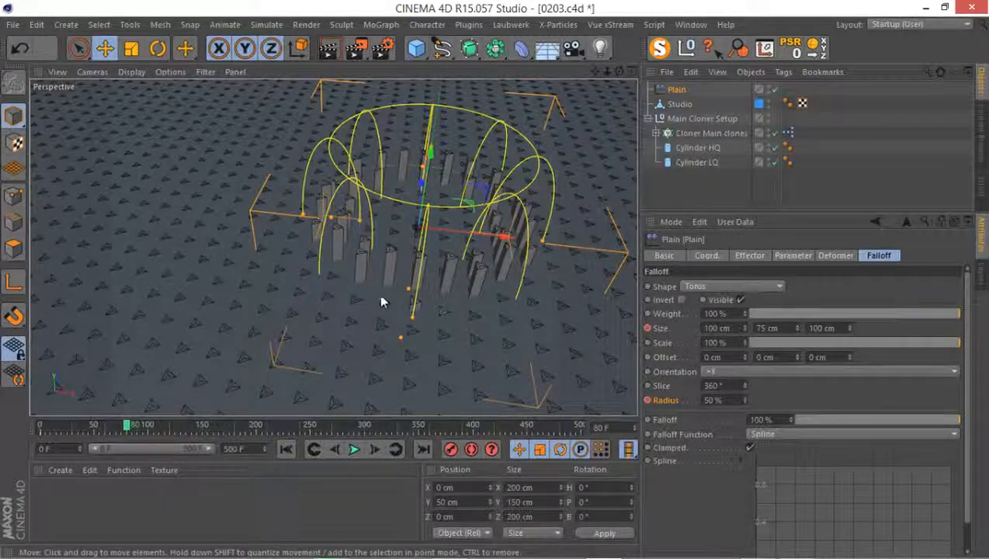
scroll(380, 296, "down", 5)
left_click_drag(288, 327, 377, 258, "alt")
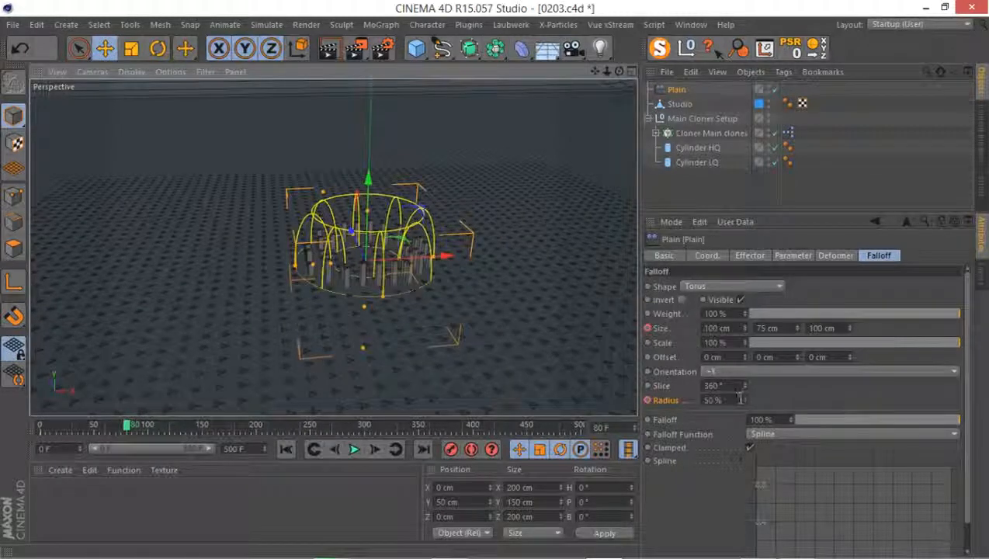
left_click(712, 399)
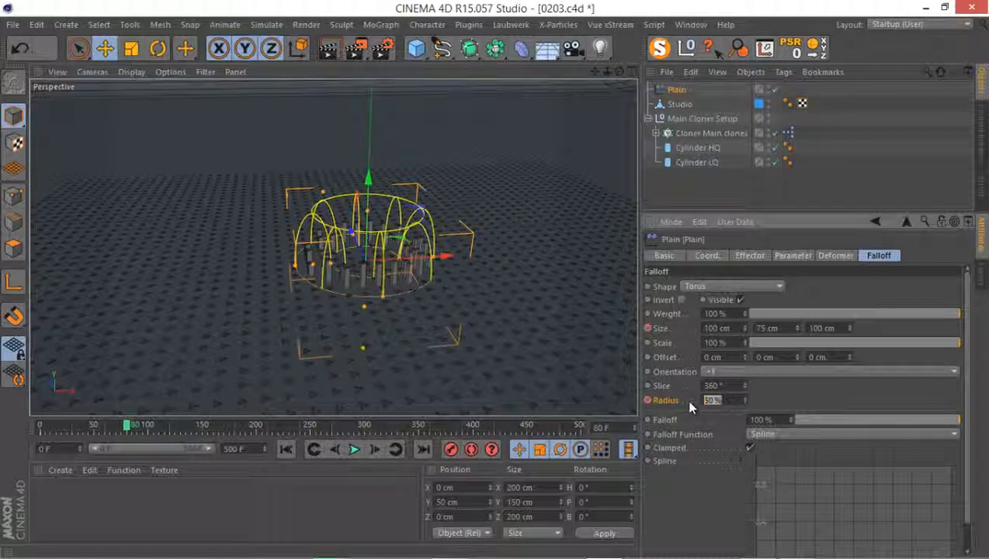
type("20")
left_click_drag(719, 399, 703, 399)
type("25")
key("Return")
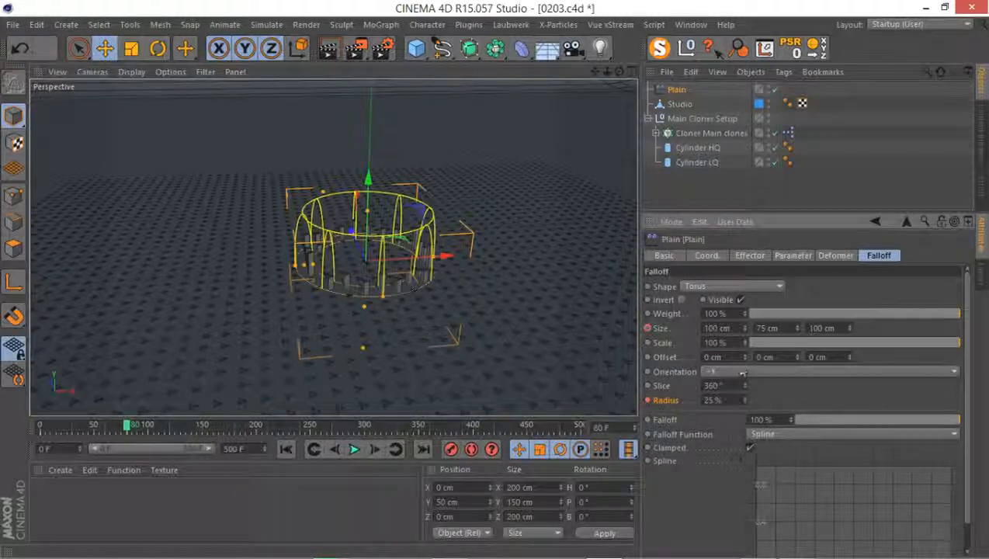
Set the torus falloff Scale to 1200% and keyframe it at frame 80
double_click(718, 346)
type("1200")
key("Return")
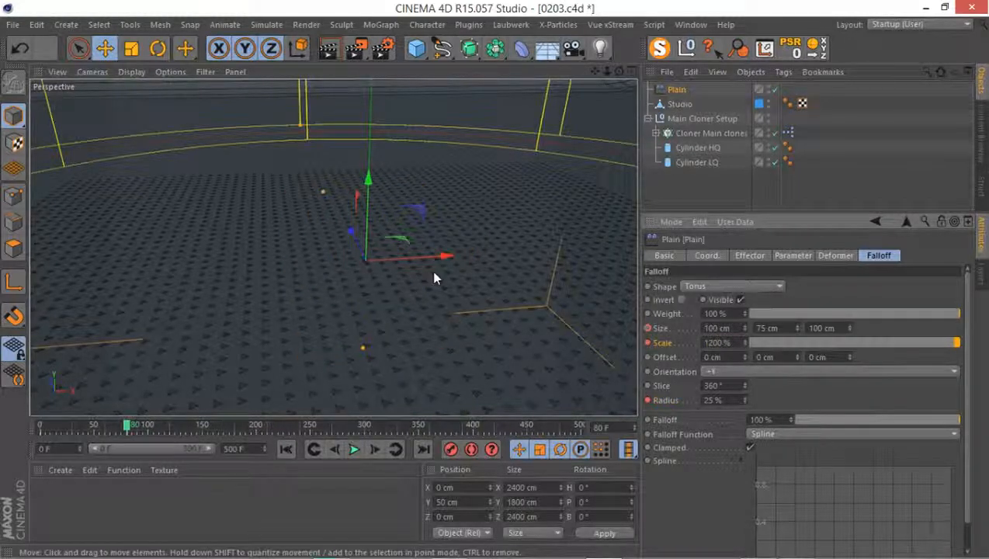
scroll(432, 275, "down", 5)
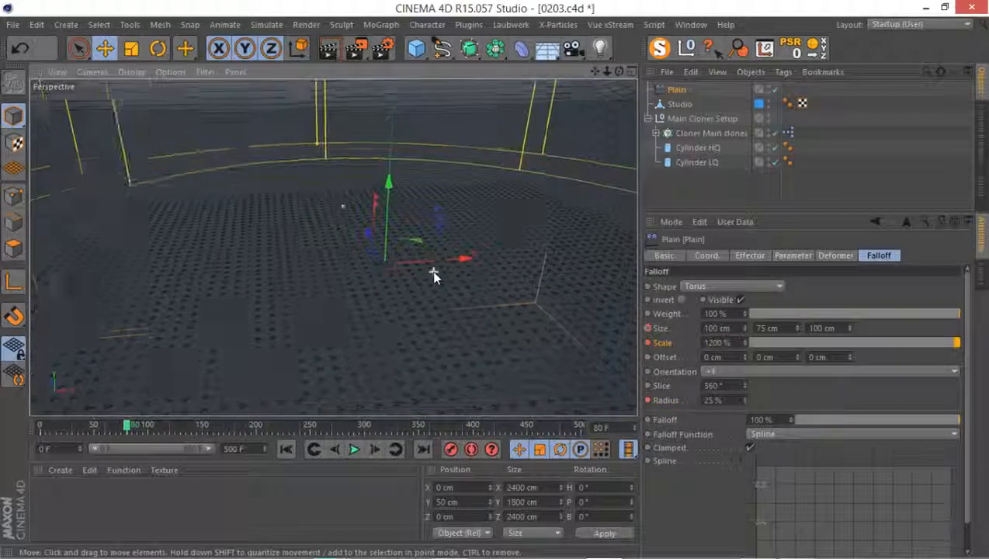
Scrub the animation back to frame 0 and remove the keyframe from the falloff Size
left_click(81, 428)
left_click(62, 428)
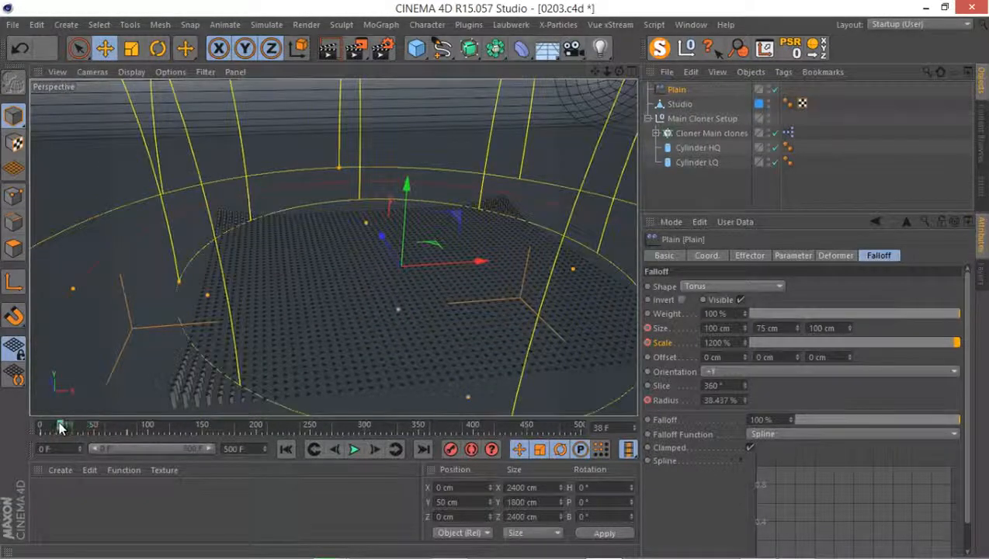
left_click_drag(54, 428, 0, 438)
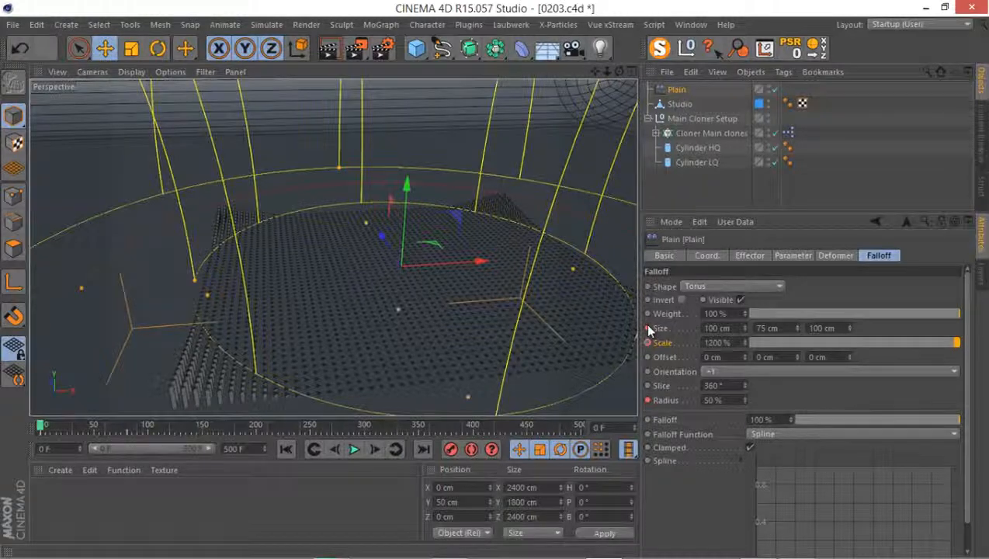
left_click(651, 329)
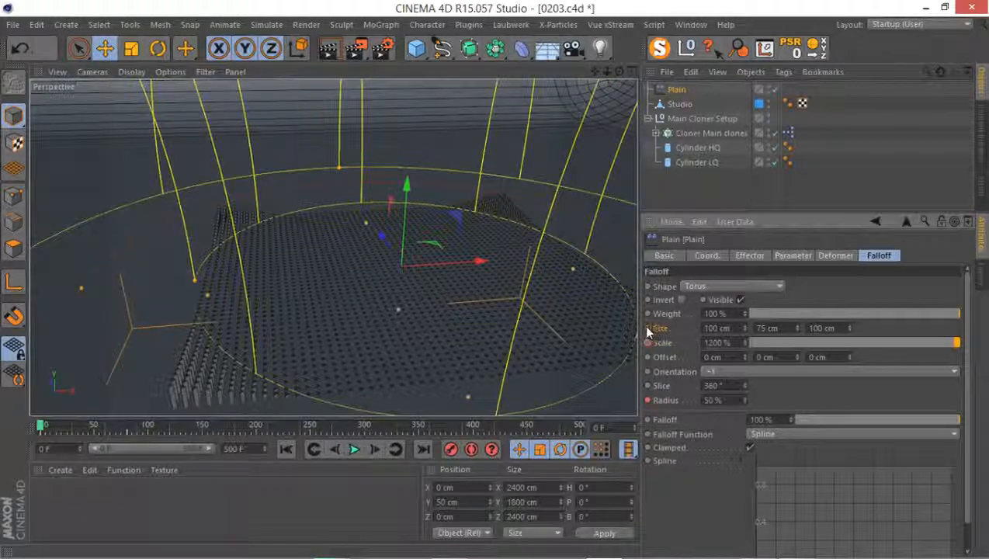
left_click(648, 342, "ctrl")
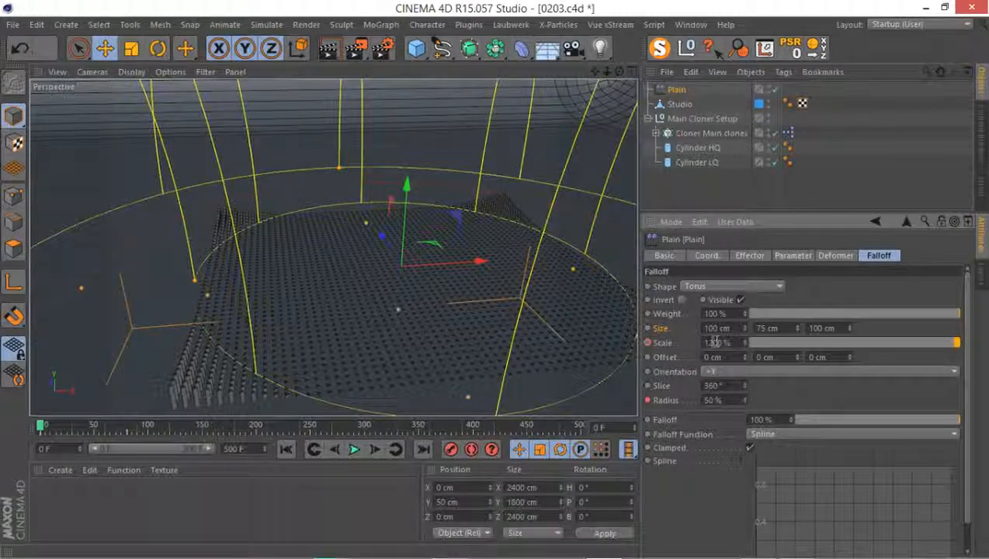
Keyframe the falloff Scale at 100% on frame 0 and preview the expanding ring around frame 38
double_click(714, 342)
type("100")
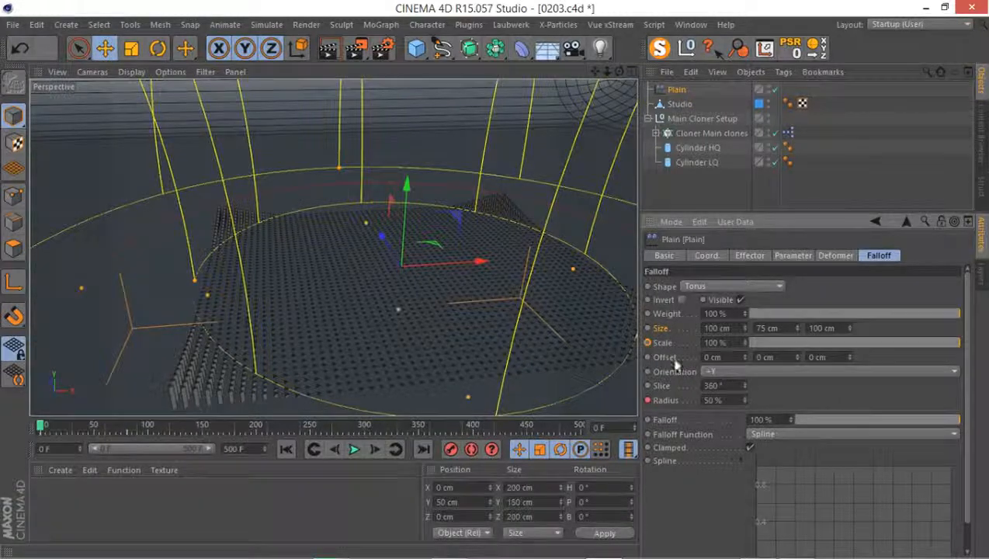
key("Return")
left_click(648, 342, "ctrl")
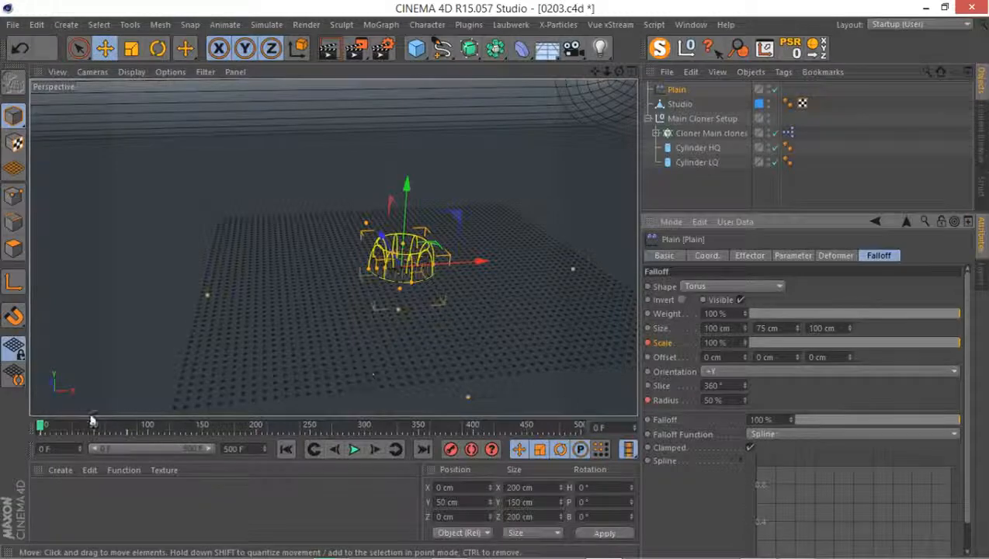
mouse_move(66, 427)
left_mouse_down()
mouse_move(89, 429)
mouse_move(60, 433)
mouse_move(102, 429)
mouse_move(49, 427)
mouse_move(113, 422)
mouse_move(48, 425)
mouse_move(97, 422)
mouse_move(66, 424)
mouse_move(81, 424)
left_mouse_up()
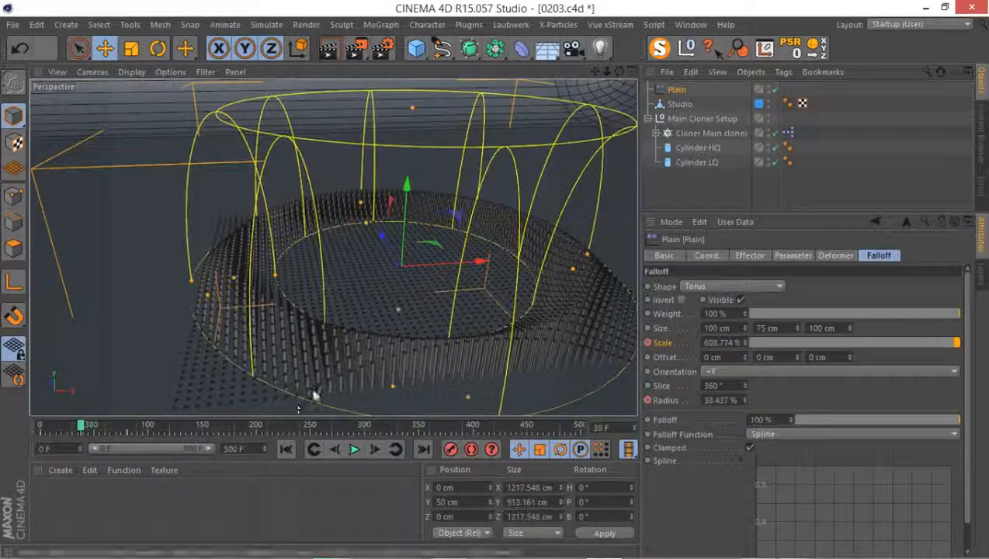
left_click_drag(371, 324, 419, 249, "alt")
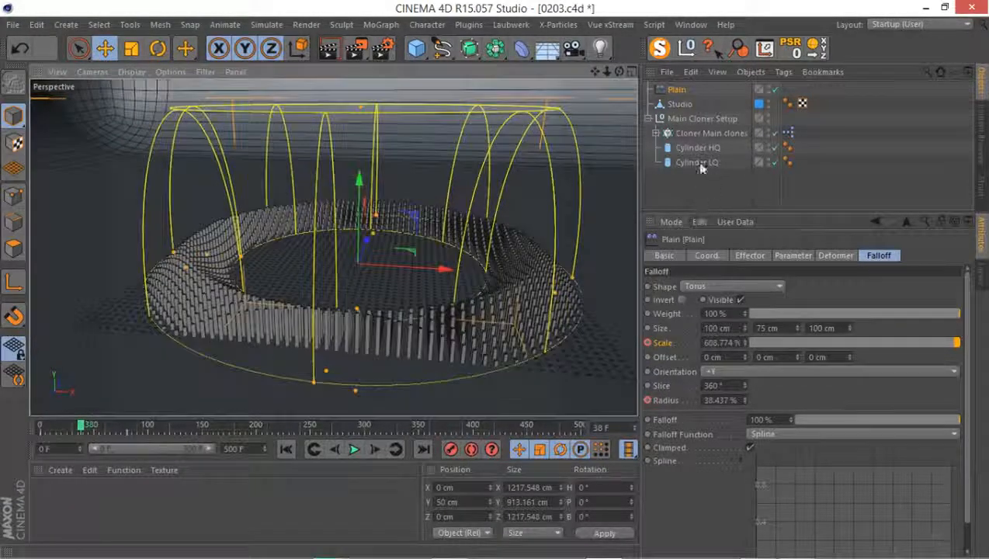
Move the Plain effector to the end of the object list and rename it Plain Torus 01
left_click_drag(674, 91, 673, 178)
double_click(680, 161)
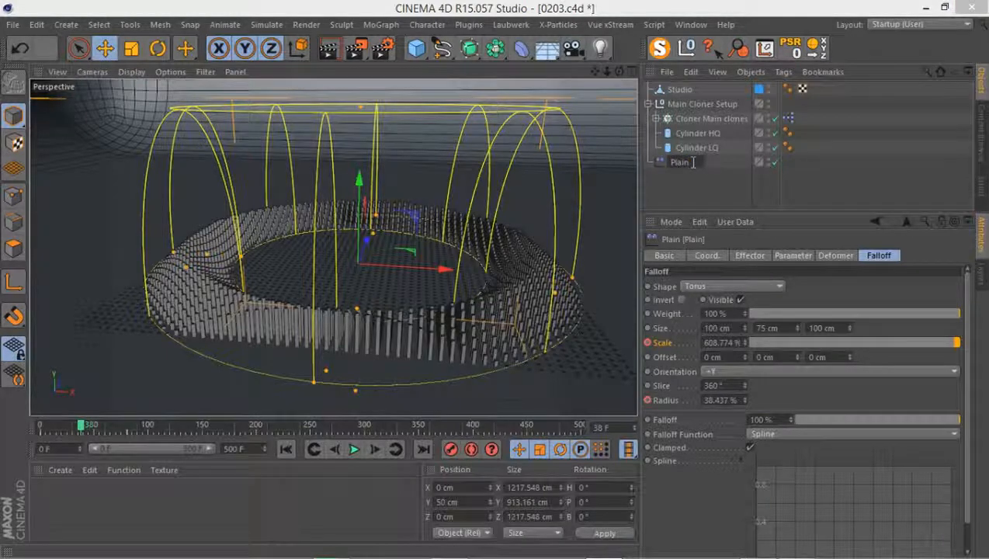
key("Escape")
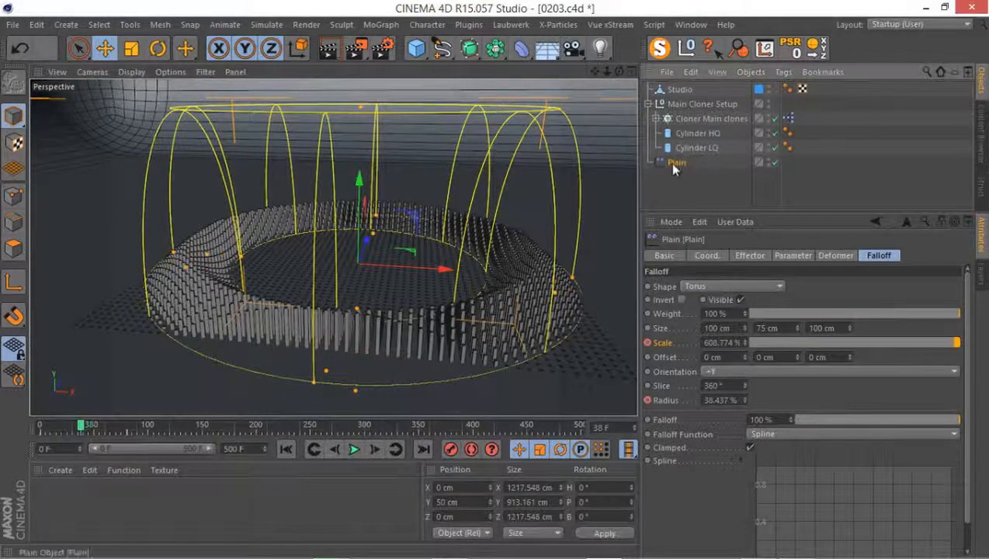
double_click(675, 162)
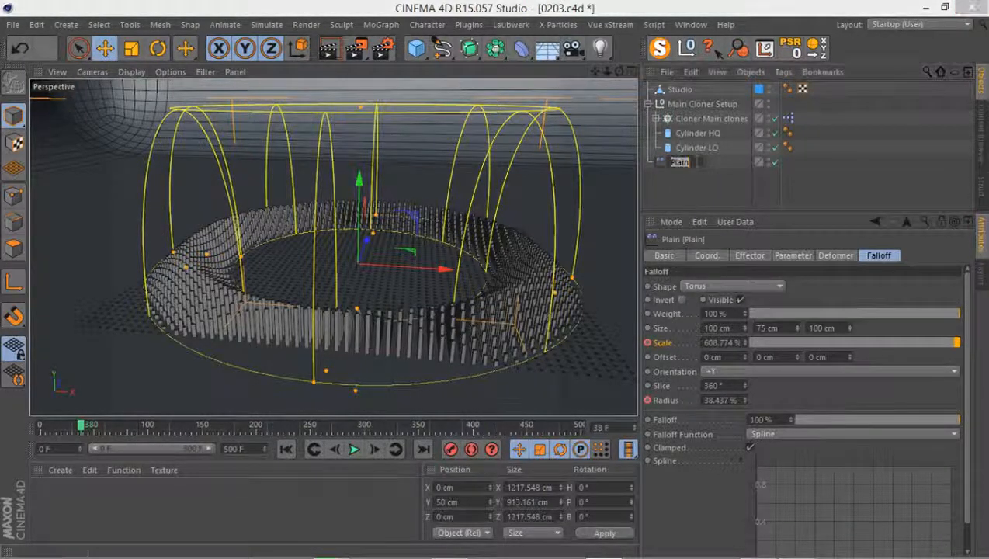
type("1")
key("Return")
type("orus 0")
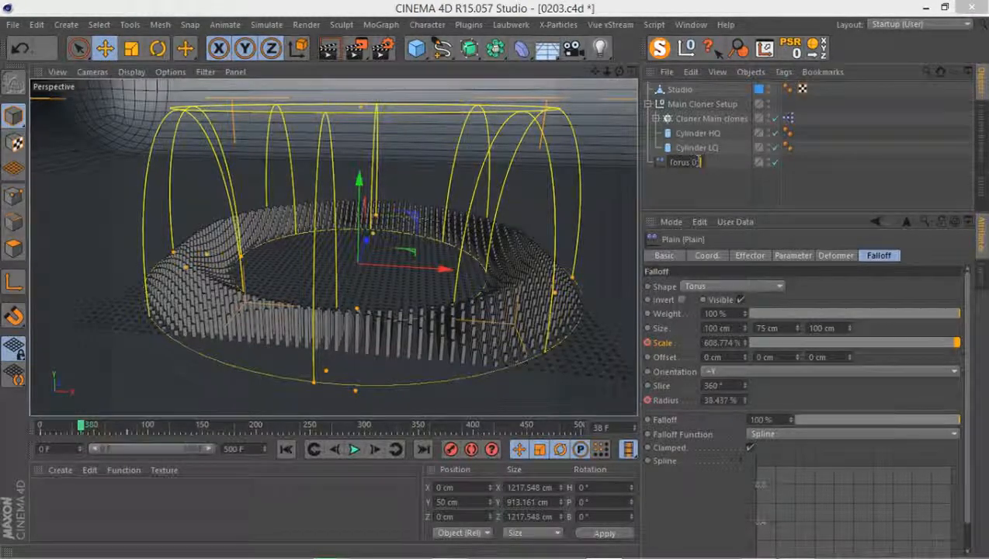
type("1")
key("Return")
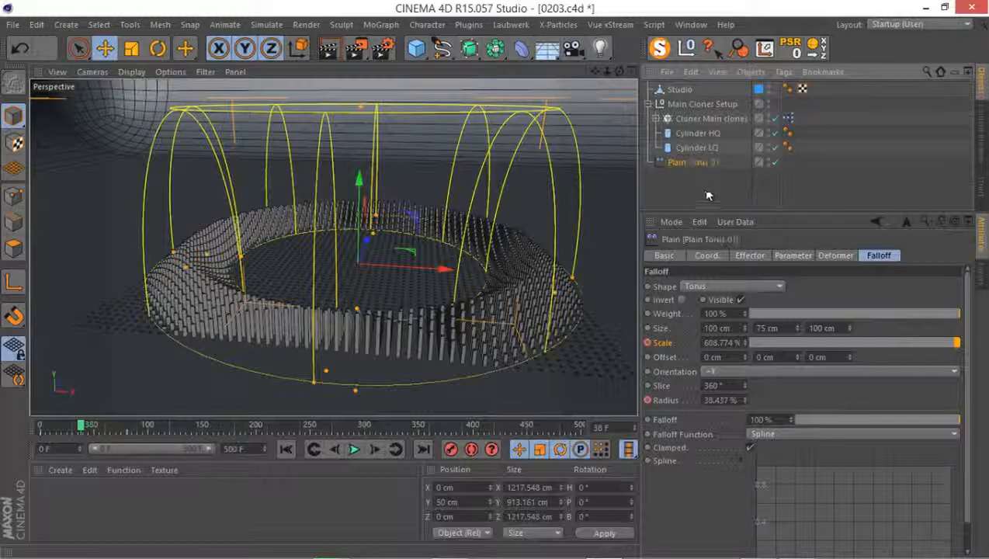
Duplicate the Plain Torus 01 effector and rename the copy Plain Torus 02
left_click_drag(702, 161, 704, 173, "ctrl")
double_click(721, 177)
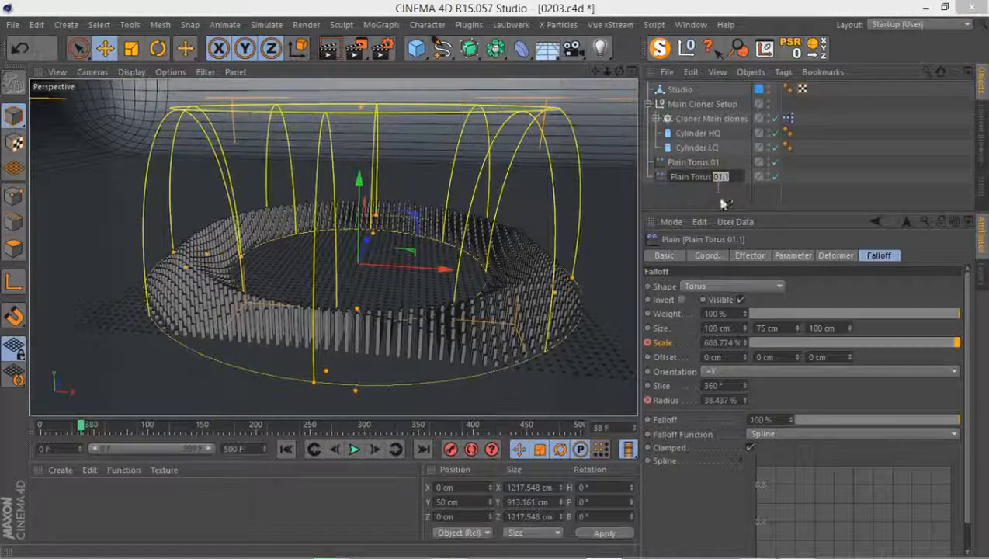
type("02")
key("Return")
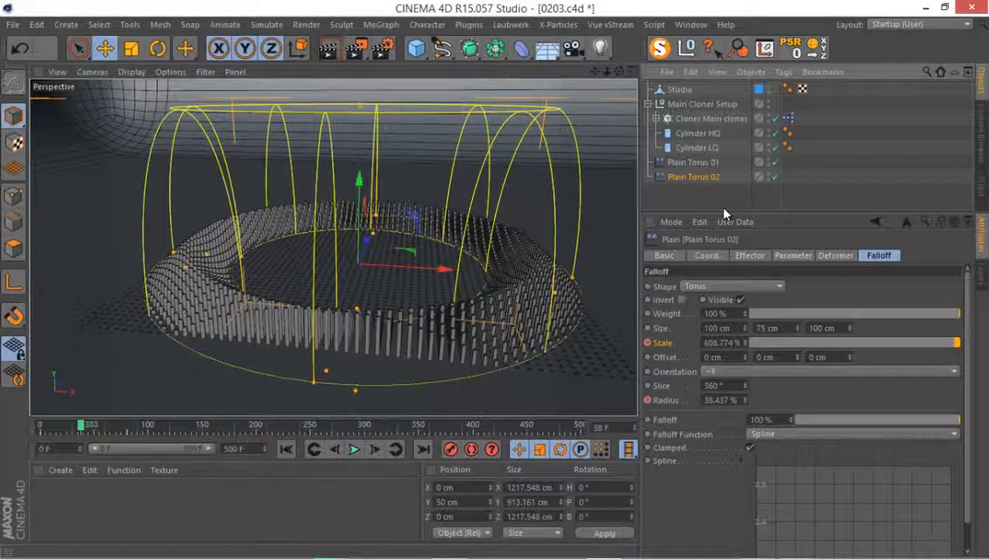
Show the Plain Torus 02 effector's Scale and Radius tracks in the Timeline
right_click(691, 178)
scroll(765, 512, "down", 5)
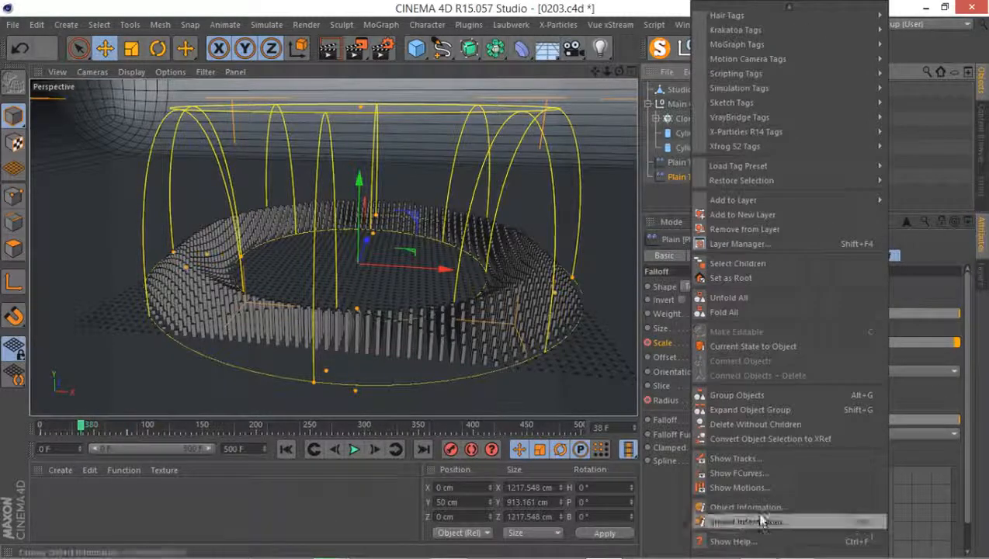
left_click(778, 458)
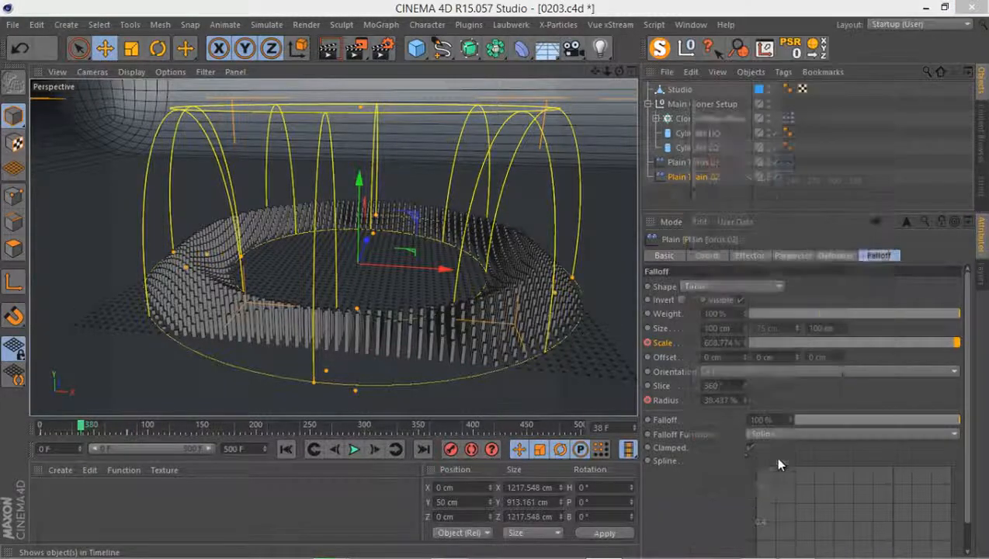
left_click_drag(619, 124, 186, 349)
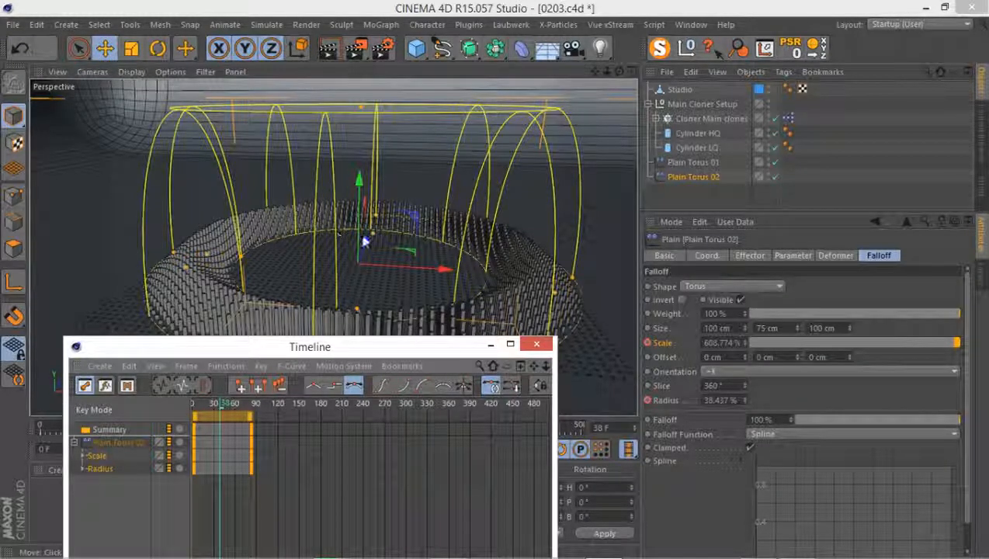
left_click_drag(329, 351, 388, 275)
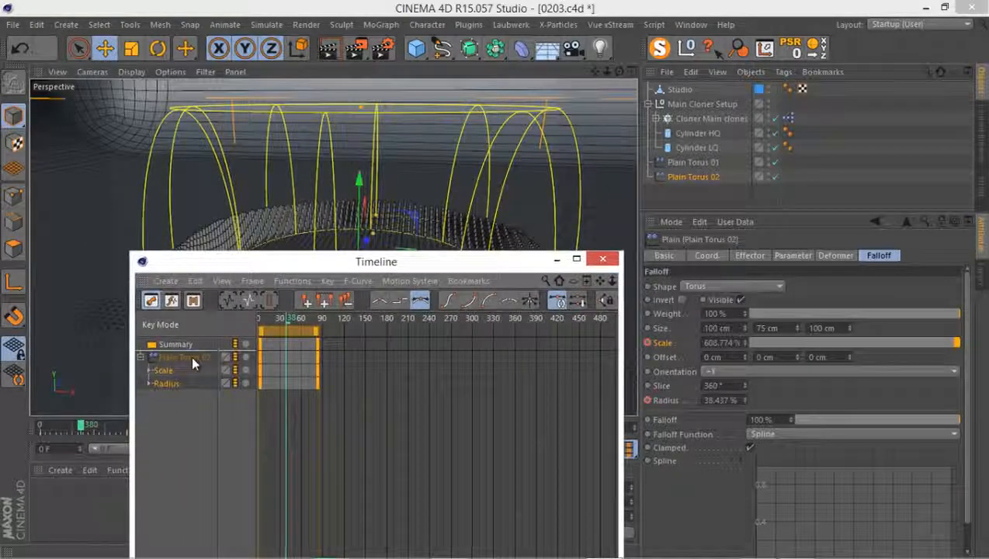
Add Plain Torus 01 to the Timeline, check its tracks and collapse them
left_click(674, 161)
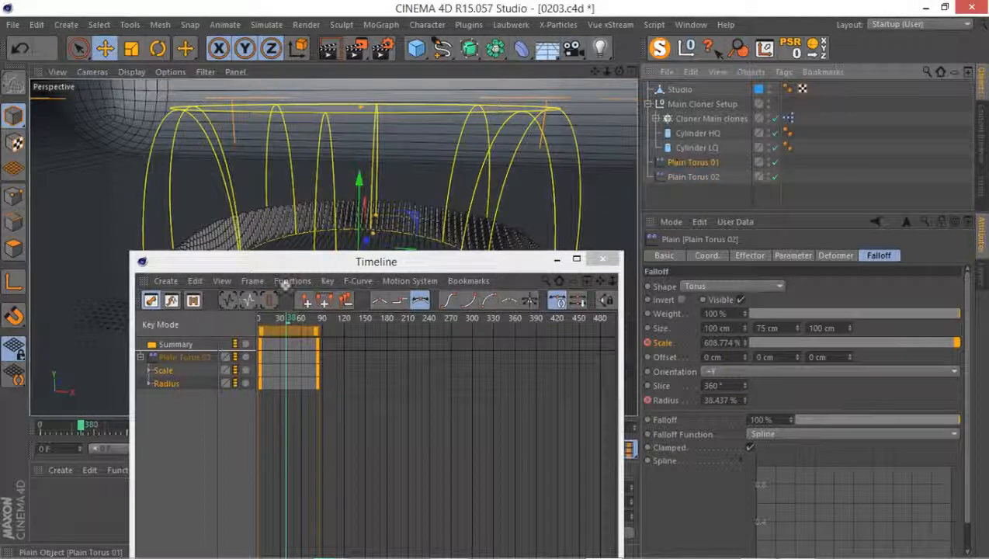
left_click_drag(285, 284, 148, 402)
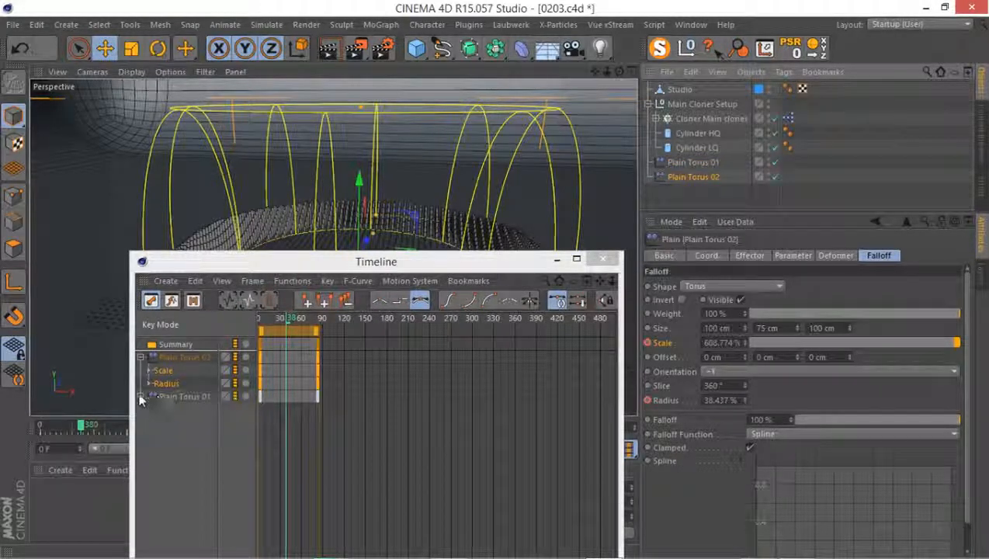
left_click(144, 394)
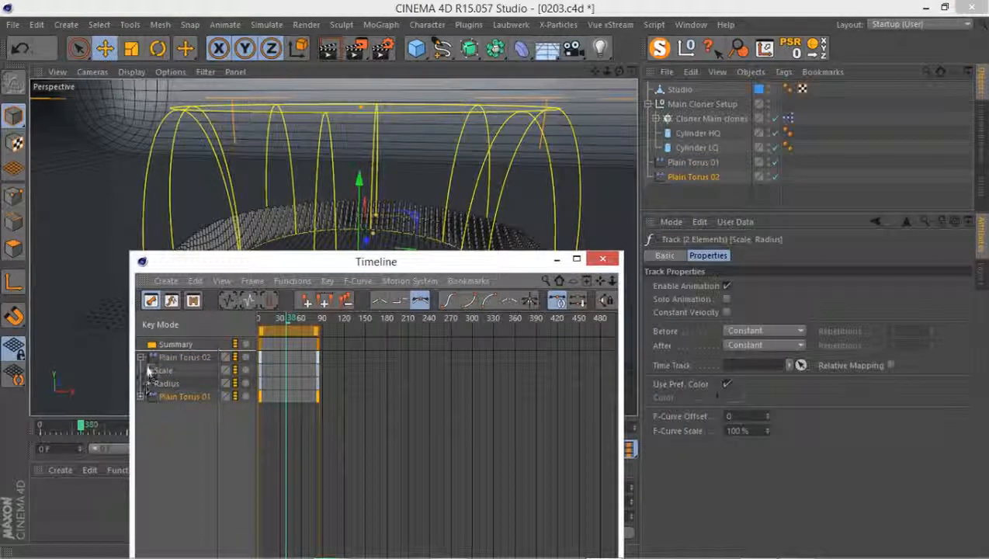
left_click(139, 395)
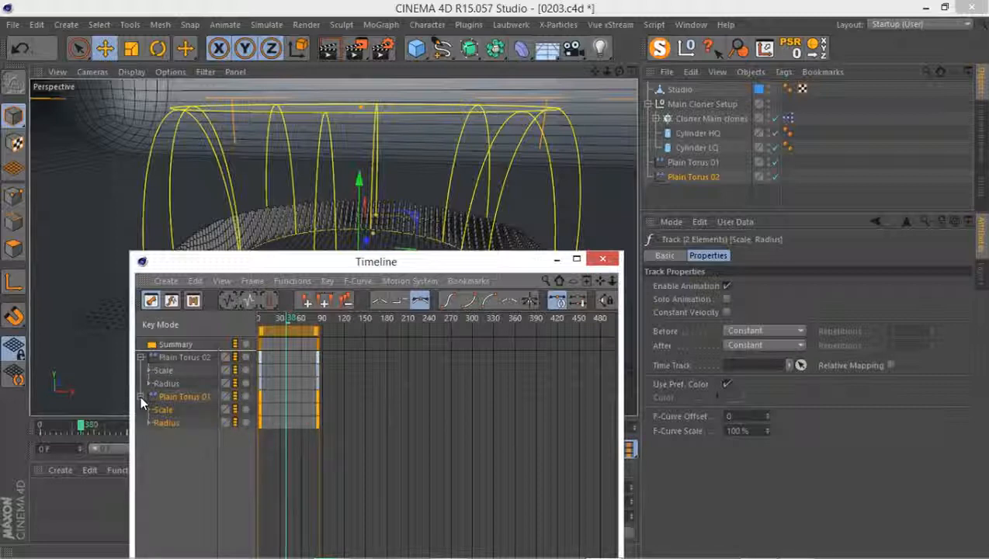
left_click(139, 395)
left_click_drag(361, 260, 361, 133)
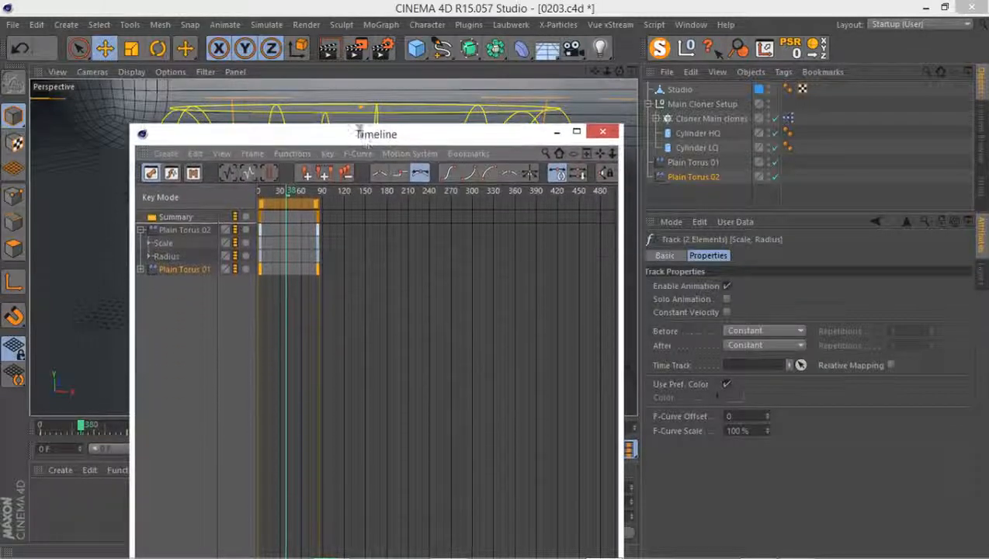
Shift all Plain Torus 02 keyframes in the Timeline so that they start at about frame 18
key("h")
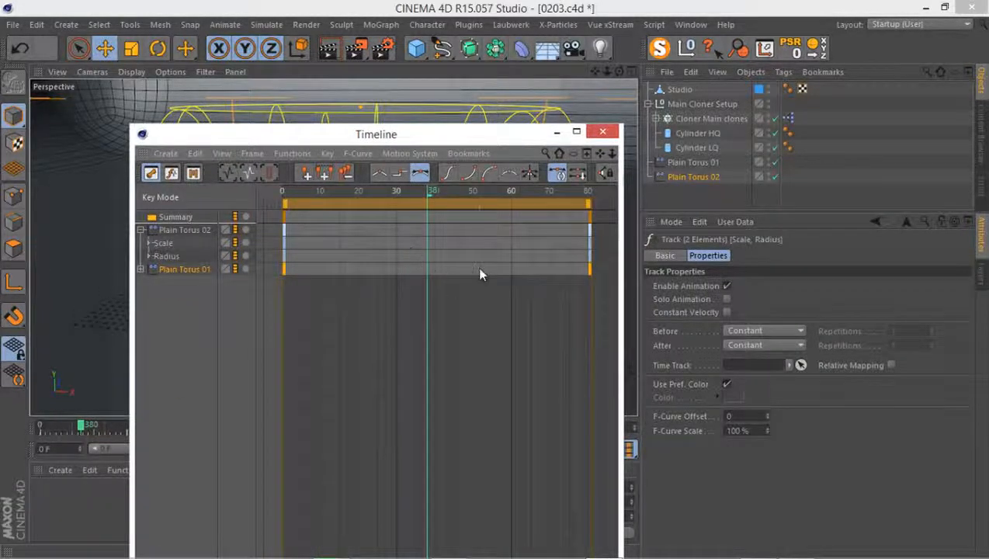
right_click_drag(520, 301, 494, 280, "alt")
right_click_drag(457, 322, 494, 281, "alt")
middle_click_drag(493, 282, 464, 283, "alt")
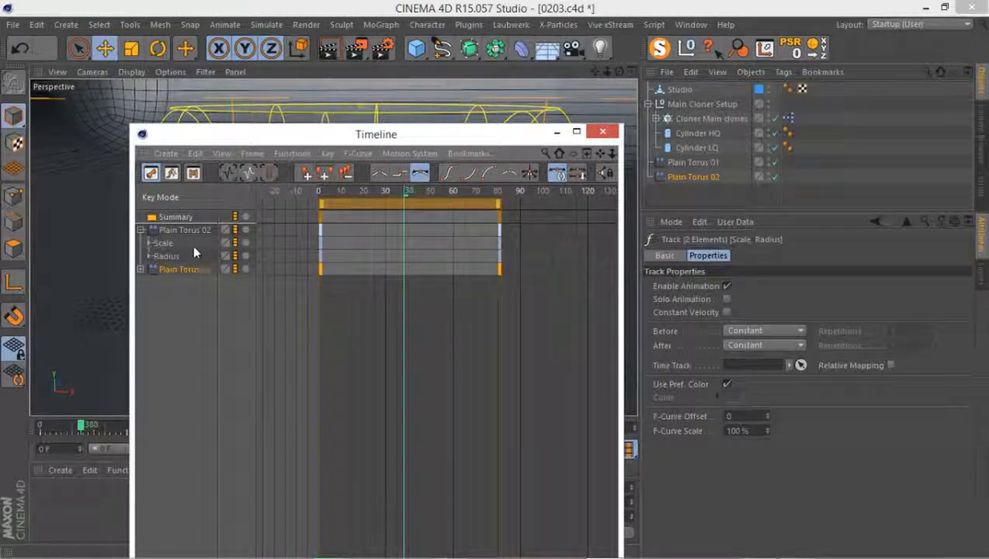
left_click(177, 234)
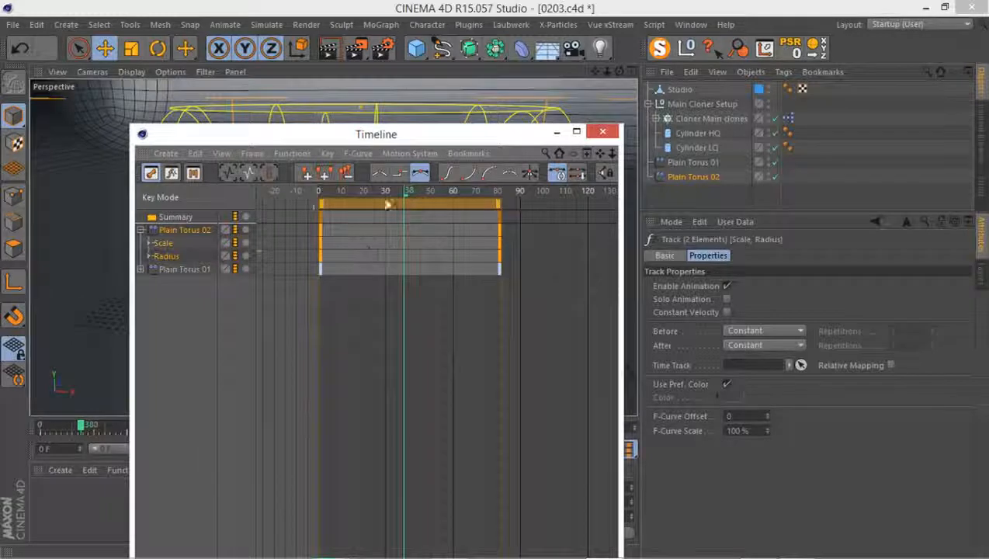
left_click_drag(356, 204, 369, 205)
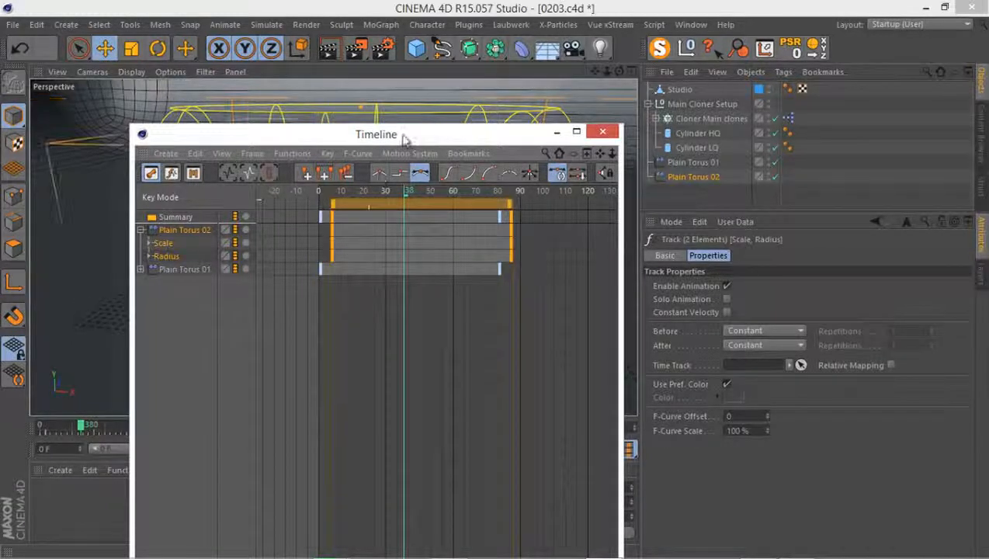
left_click_drag(404, 136, 751, 189)
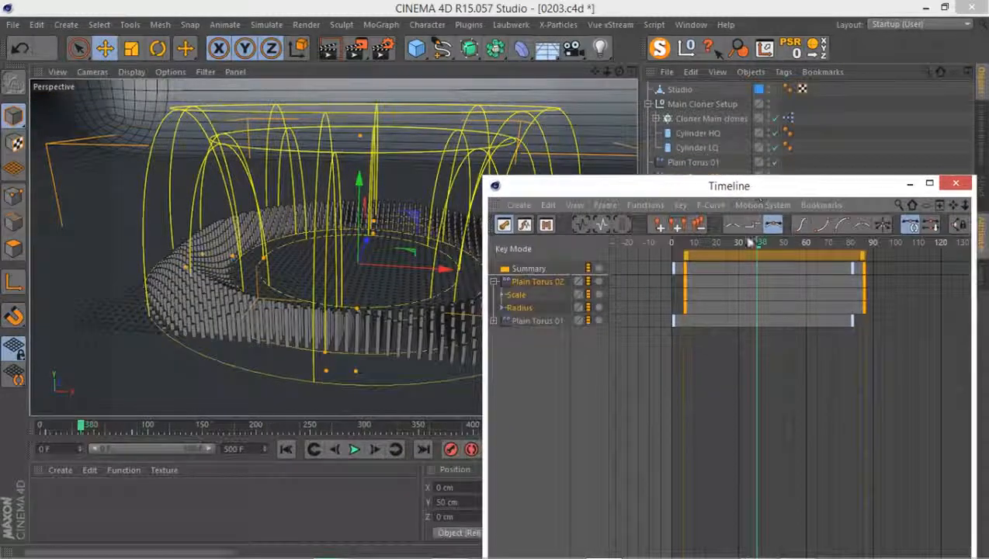
left_click_drag(722, 258, 750, 258)
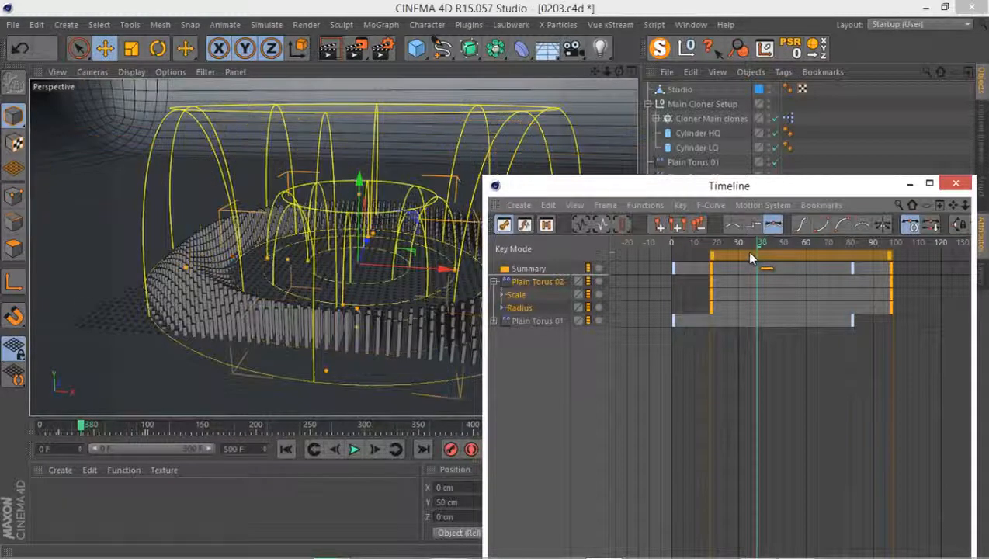
Add Plain Torus 02 to the Effectors list of the Cloner Main clones object
left_click_drag(726, 190, 206, 295)
left_click(704, 177)
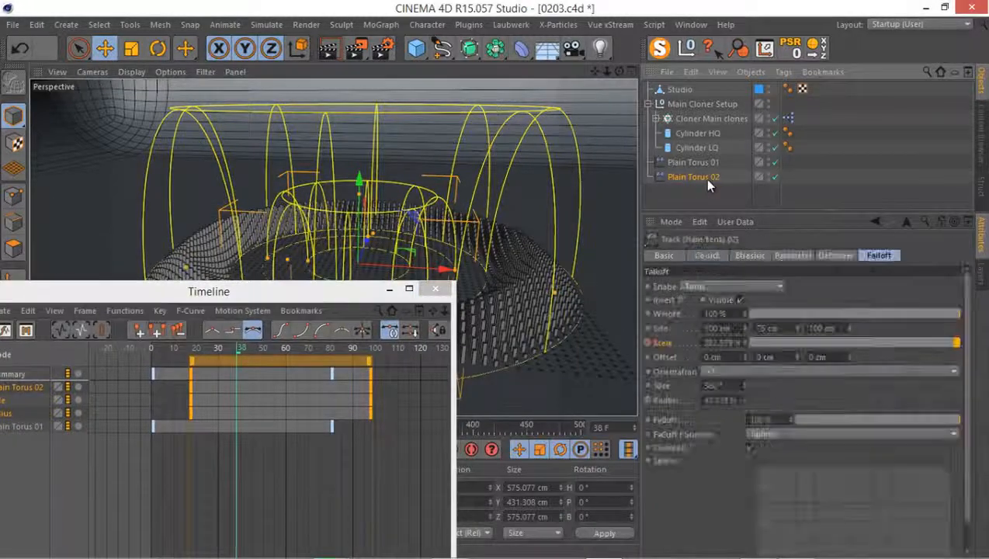
left_click(703, 119)
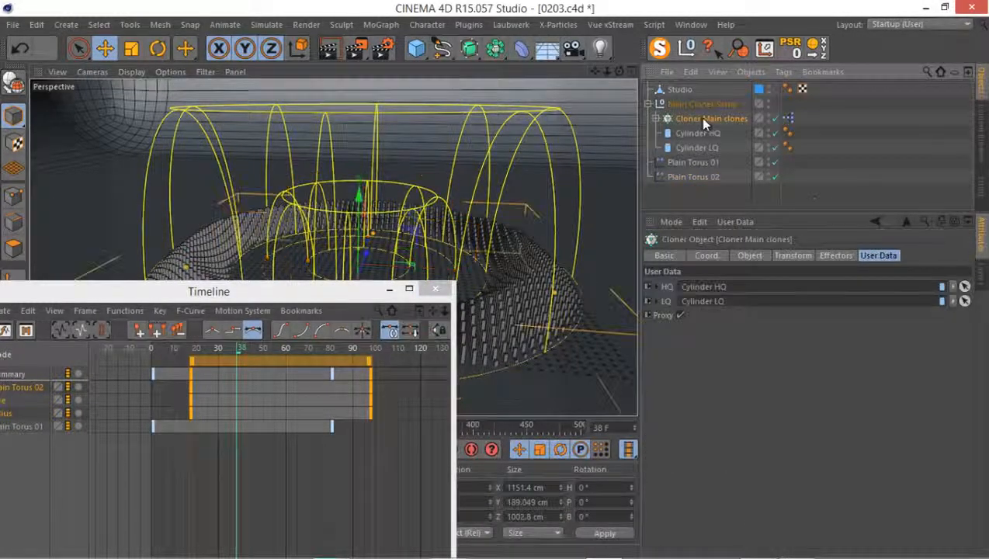
left_click(836, 256)
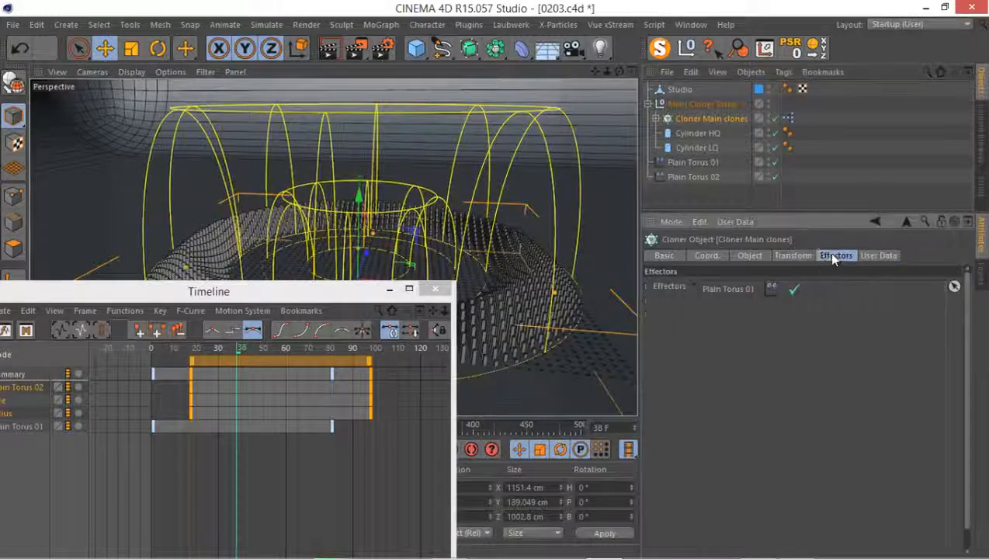
left_click_drag(693, 177, 742, 371)
Move the Plain Torus 02 keyframes to start at about frame 10 and close the Timeline
left_click_drag(311, 289, 854, 154)
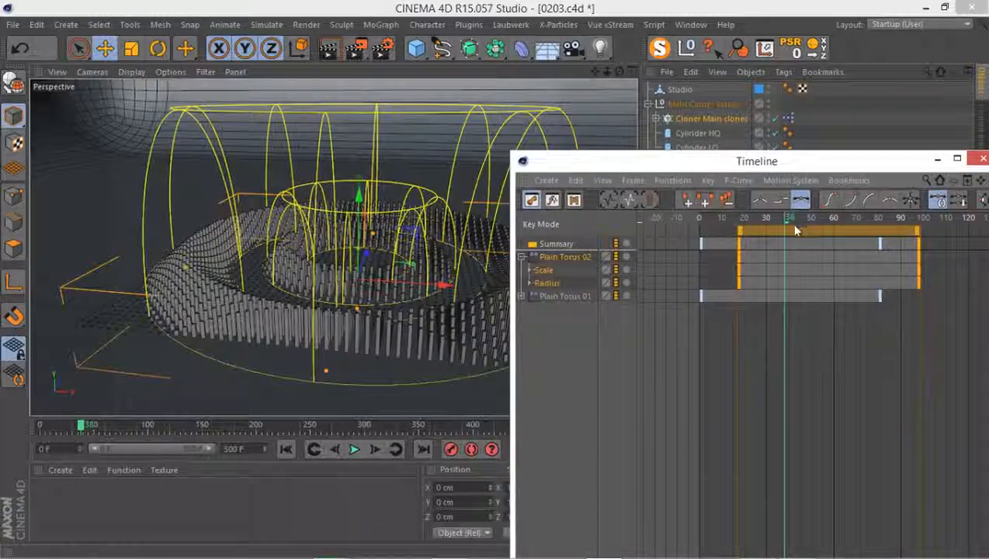
mouse_move(767, 228)
left_mouse_down()
mouse_move(751, 229)
mouse_move(797, 225)
mouse_move(749, 230)
left_mouse_up()
left_click_drag(722, 162, 435, 209)
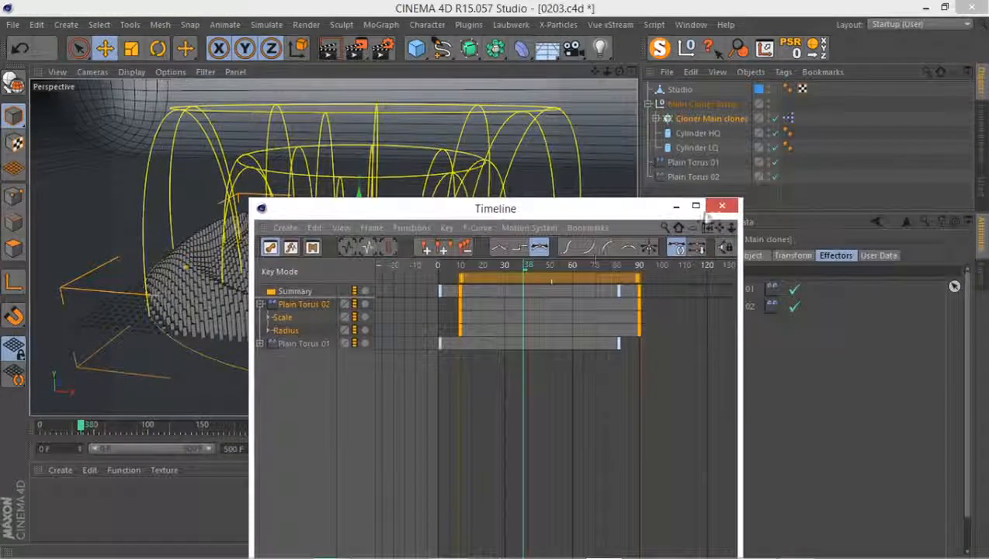
left_click(720, 206)
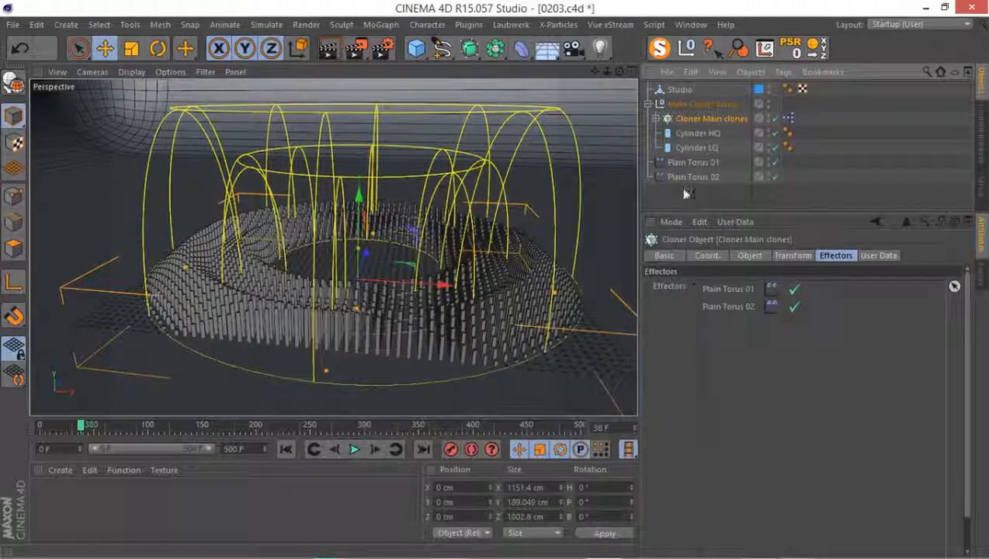
Set the third falloff Size value of Plain Torus 02 to 175 cm
left_click(687, 177)
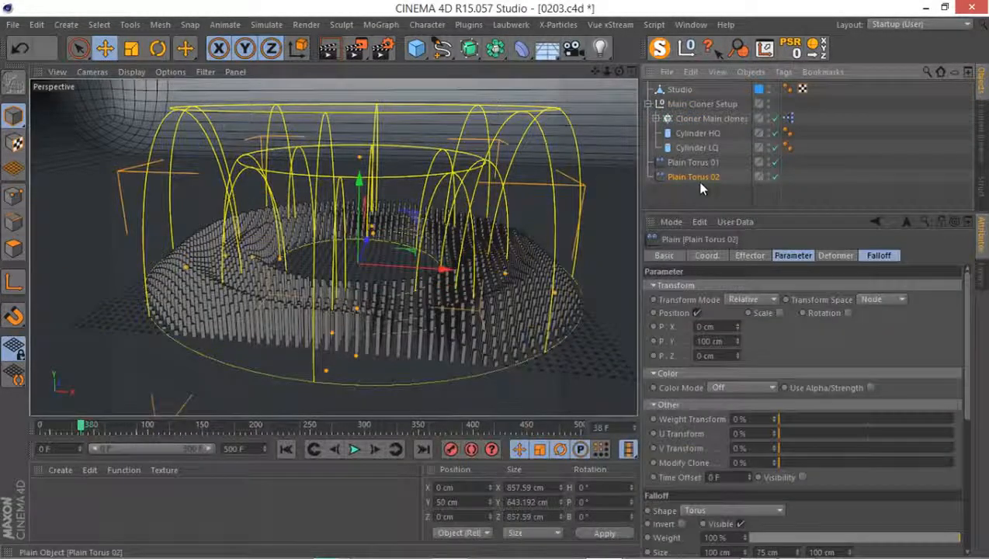
left_click(833, 257)
left_click(875, 257)
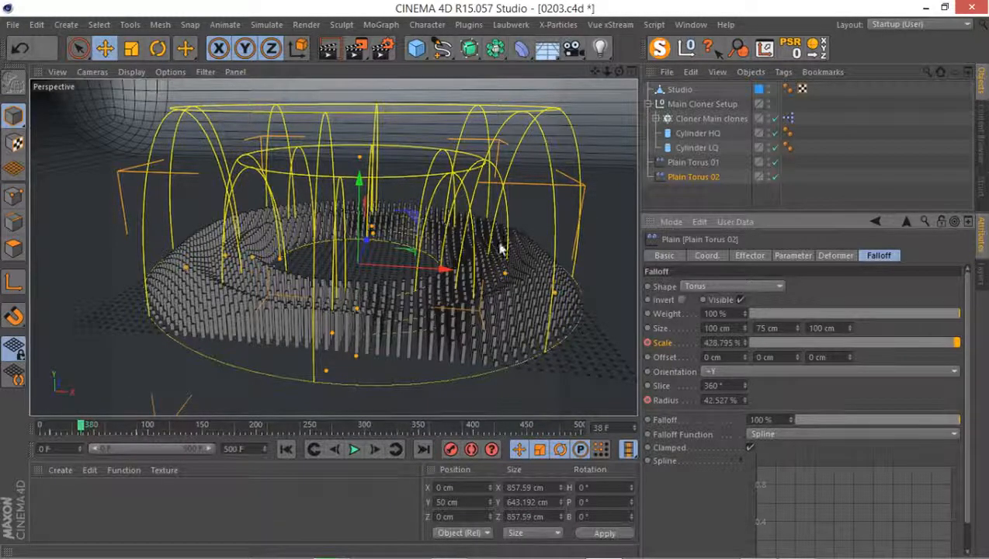
left_click_drag(236, 260, 410, 303, "alt")
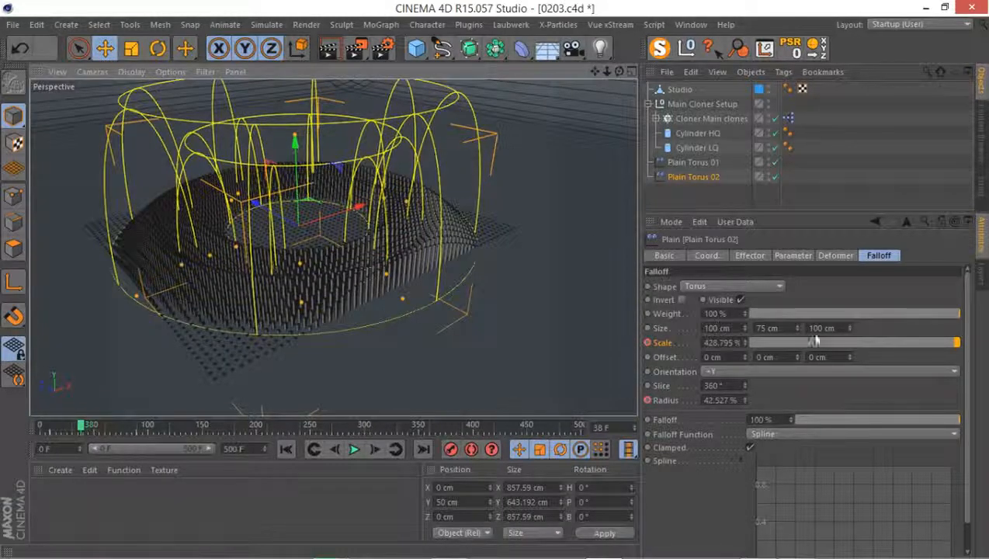
double_click(838, 328)
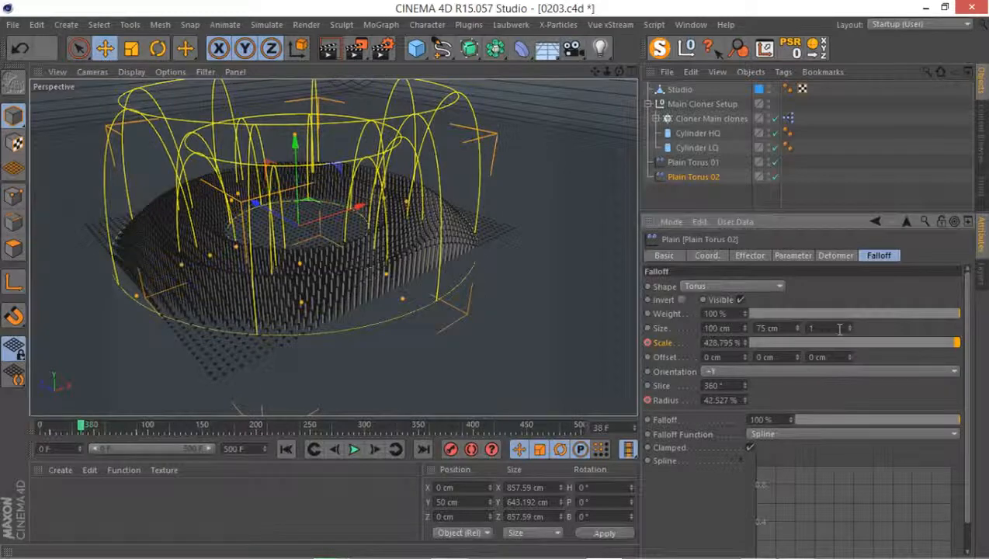
type("175")
key("Return")
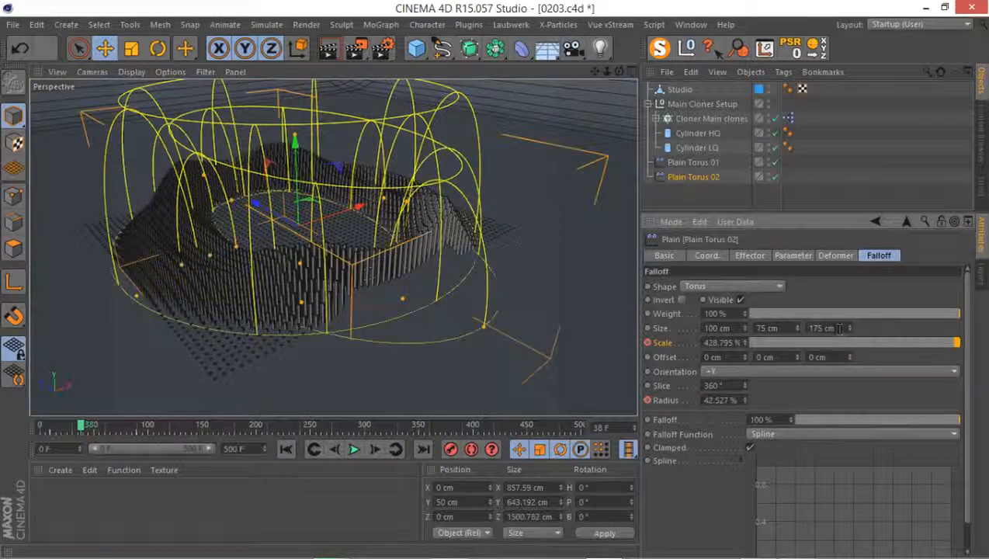
Return the animation to frame 0 and play it to about frame 39 to check both expanding rings
left_click_drag(335, 203, 386, 301, "alt")
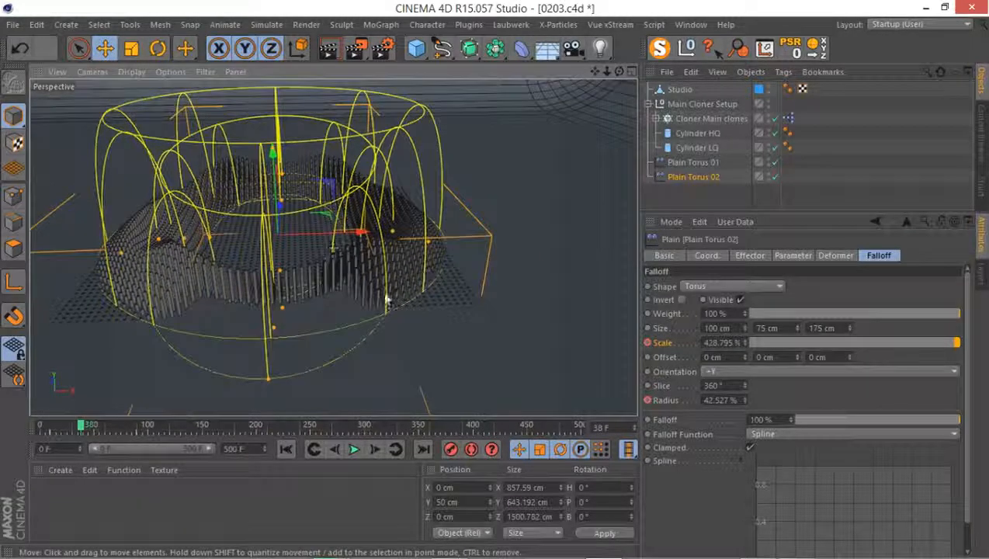
left_click_drag(81, 426, 46, 435)
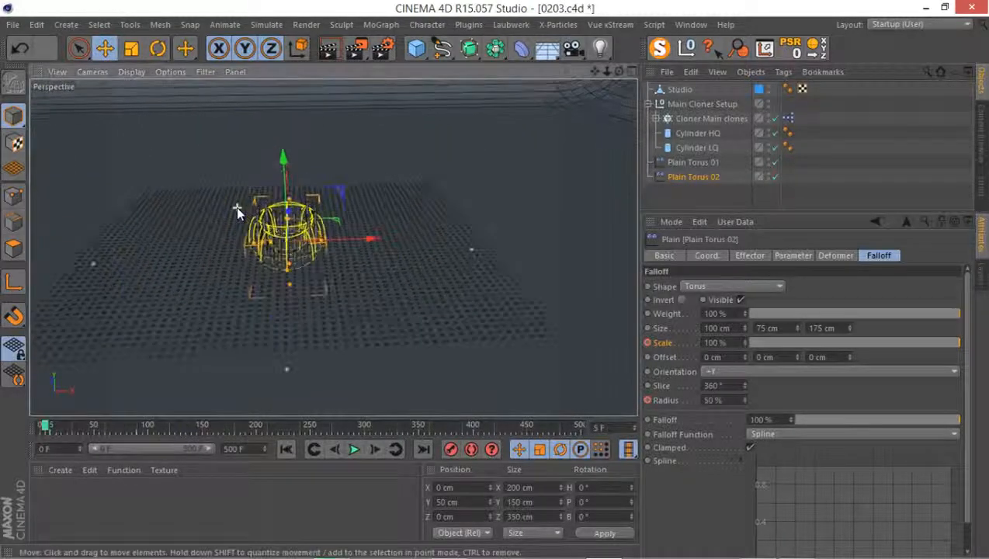
scroll(236, 207, "up", 3)
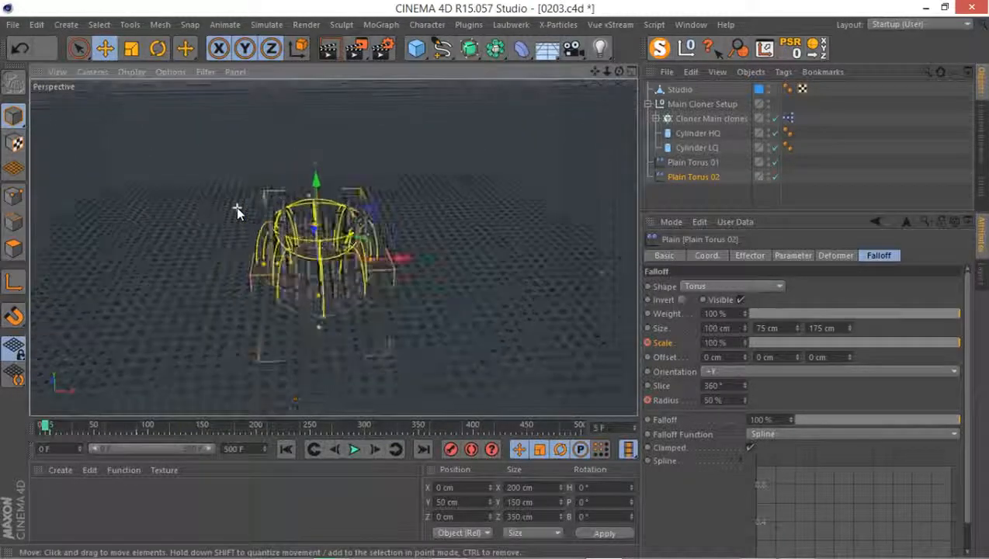
middle_click_drag(303, 231, 309, 175, "alt")
right_click_drag(437, 334, 410, 320, "alt")
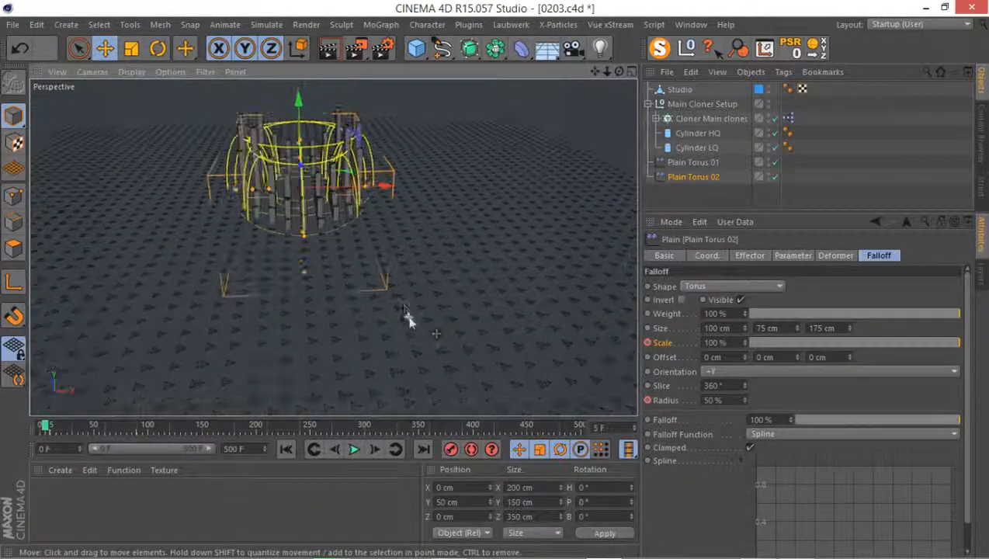
left_click(353, 449)
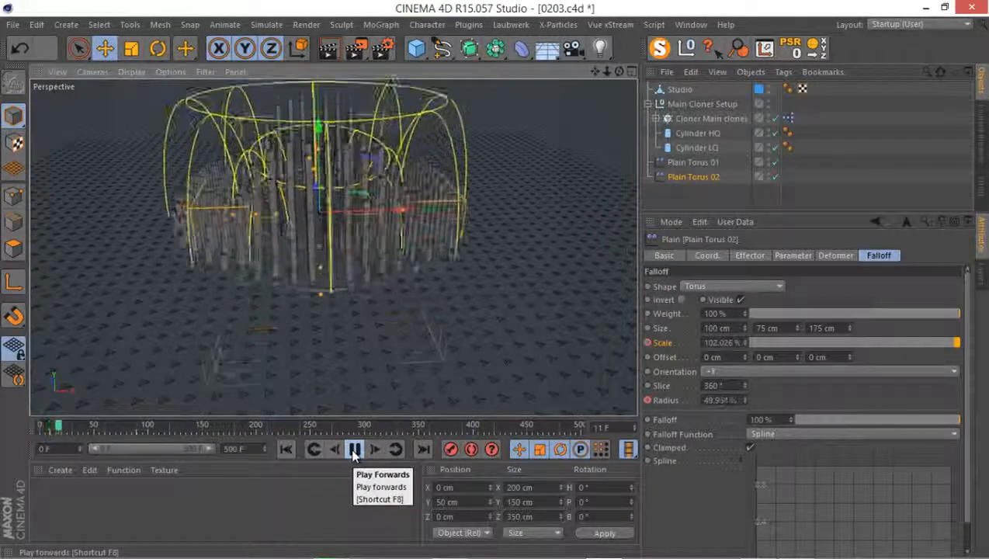
left_click(353, 450)
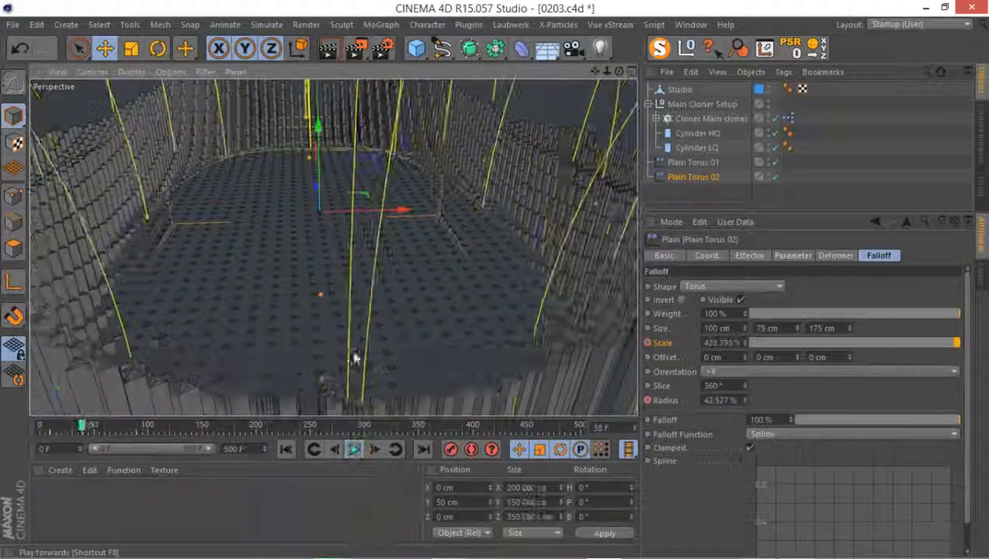
Examine the raised cylinders at frame 39 from a low perspective angle and in the front view
scroll(359, 303, "down", 5)
left_click_drag(347, 284, 362, 178, "alt")
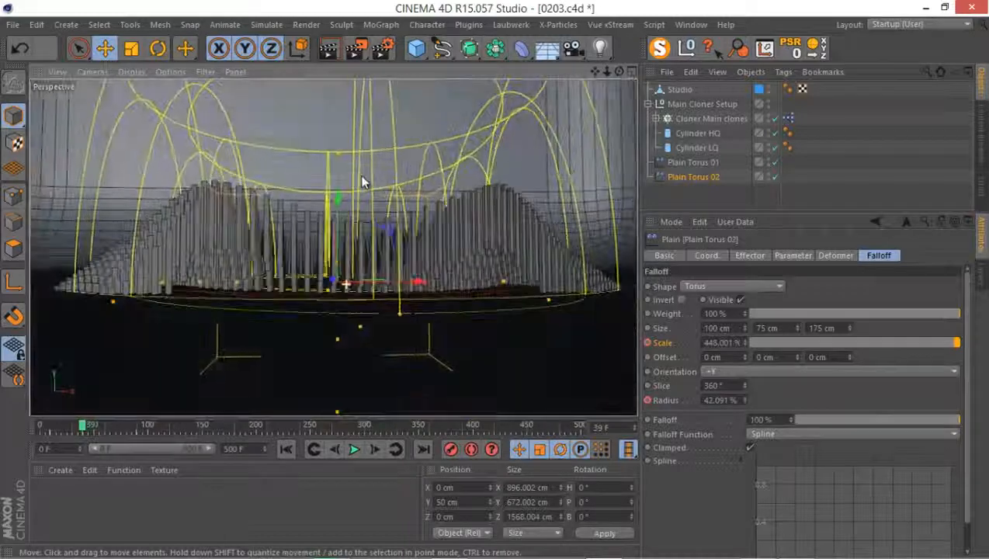
middle_click(325, 247)
middle_click(403, 349)
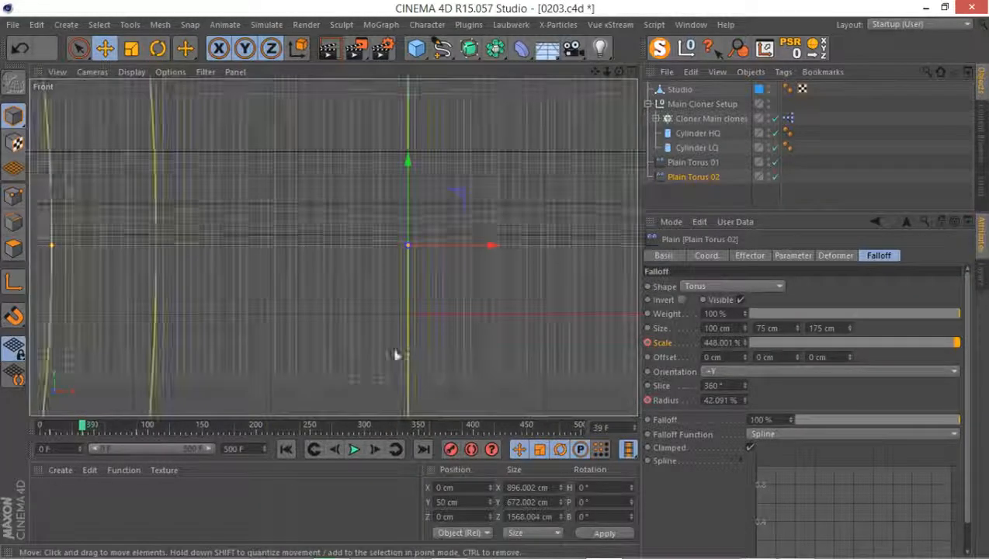
right_click_drag(368, 261, 250, 355, "alt")
right_click_drag(283, 256, 418, 197, "alt")
scroll(436, 238, "up", 2)
middle_click(369, 250)
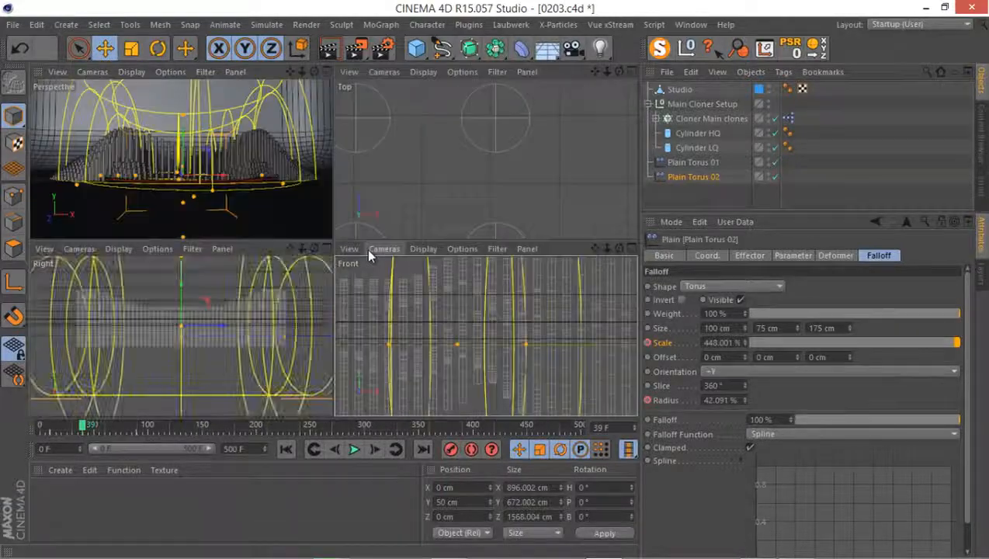
middle_click(284, 194)
left_click_drag(278, 234, 260, 273, "alt")
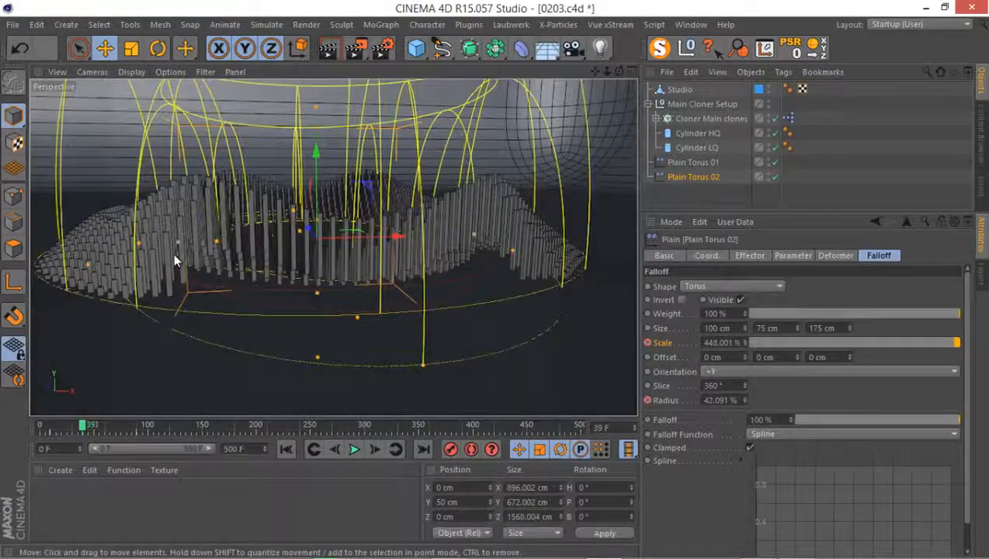
Examine the cylinders' lower ends in close-up from a low angle and toggle Plain Torus 02 off and on
right_click_drag(173, 253, 230, 222, "alt")
left_click_drag(230, 225, 216, 198, "alt")
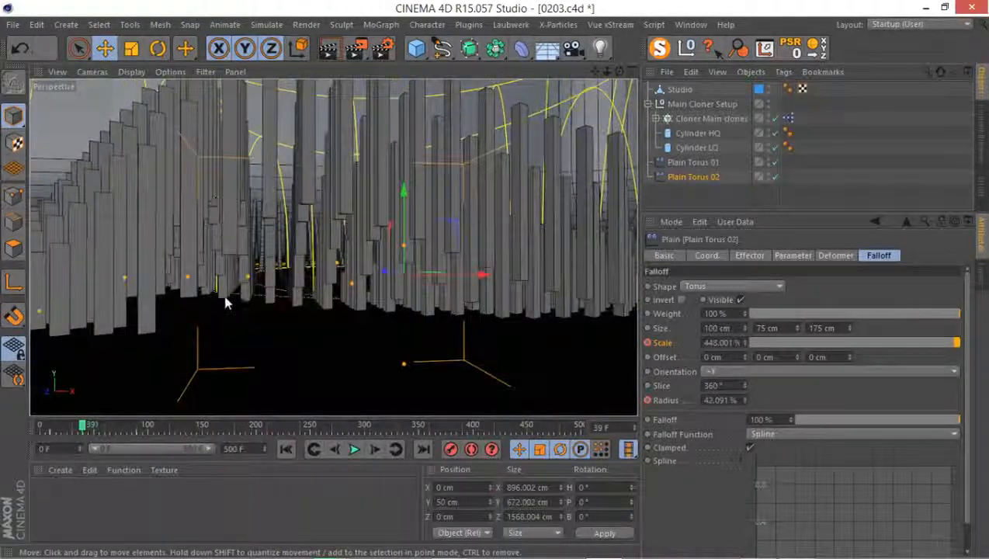
left_click_drag(230, 295, 267, 242, "alt")
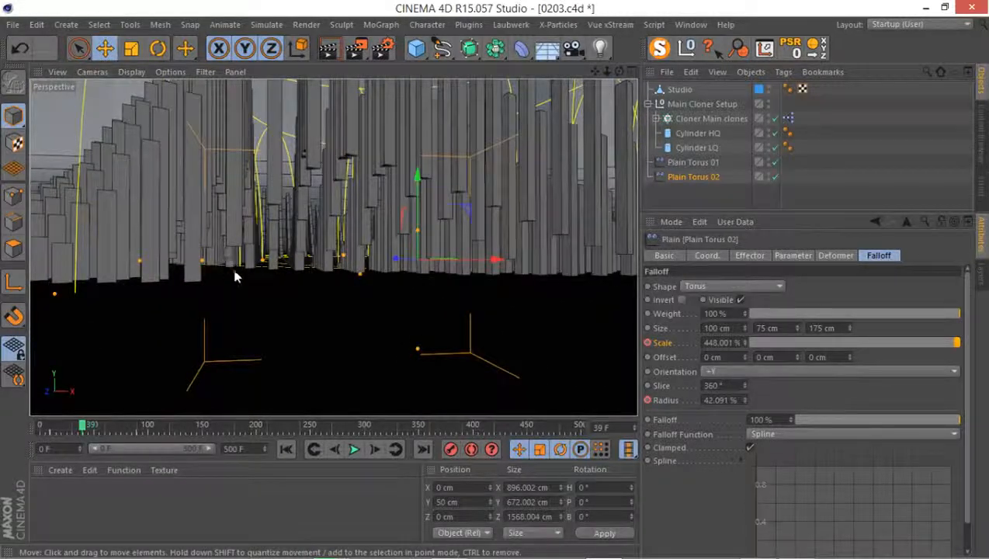
left_click_drag(236, 277, 360, 260, "alt")
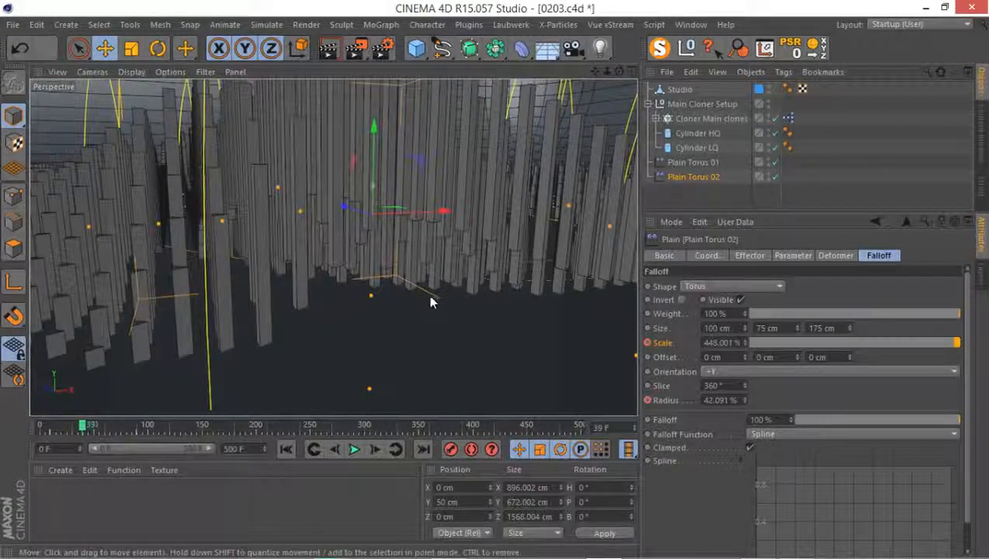
left_click(774, 179)
left_click(774, 179)
Set the Y position offset in the transform parameters of Plain Torus 01 to 30 cm
left_click(695, 162)
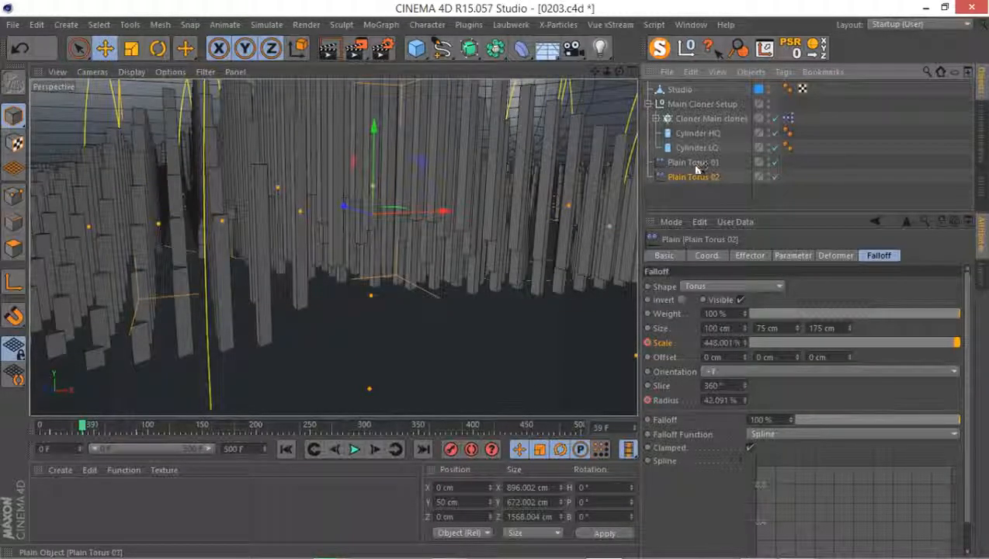
left_click(693, 177, "ctrl")
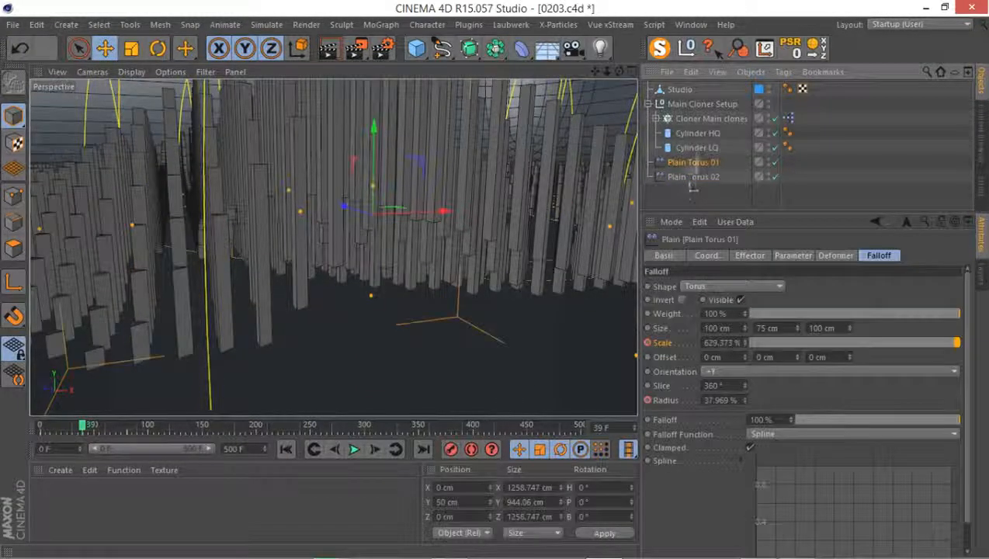
left_click(741, 257)
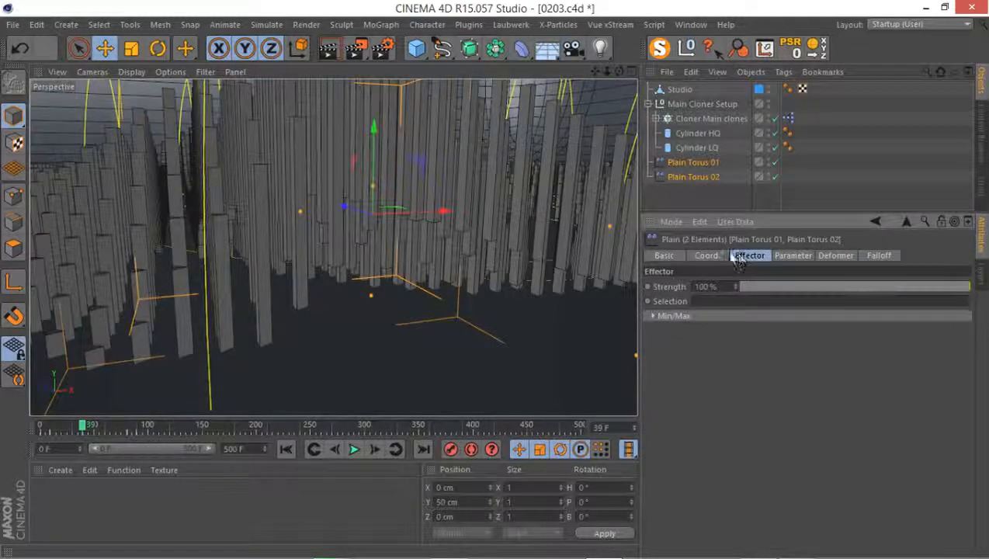
left_click(704, 177, "ctrl")
left_click(707, 256)
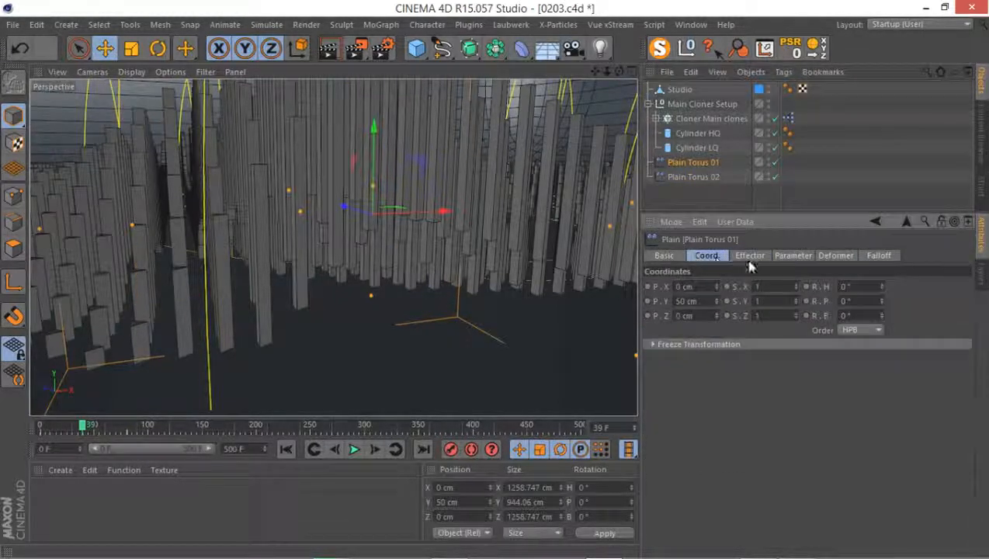
left_click(785, 257)
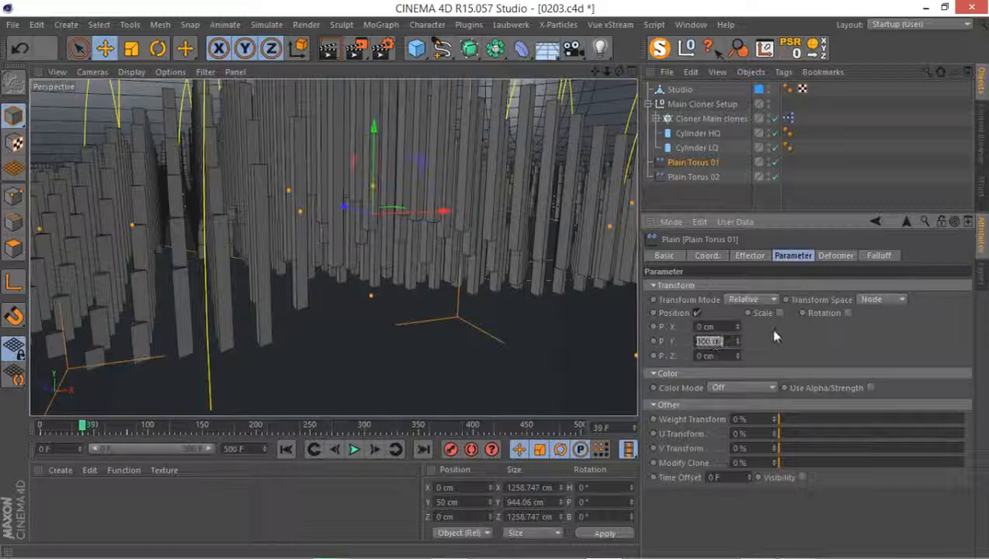
type("30")
Set the Y position offset in the transform parameters of Plain Torus 02 to 60 cm
left_click(705, 177)
double_click(719, 341)
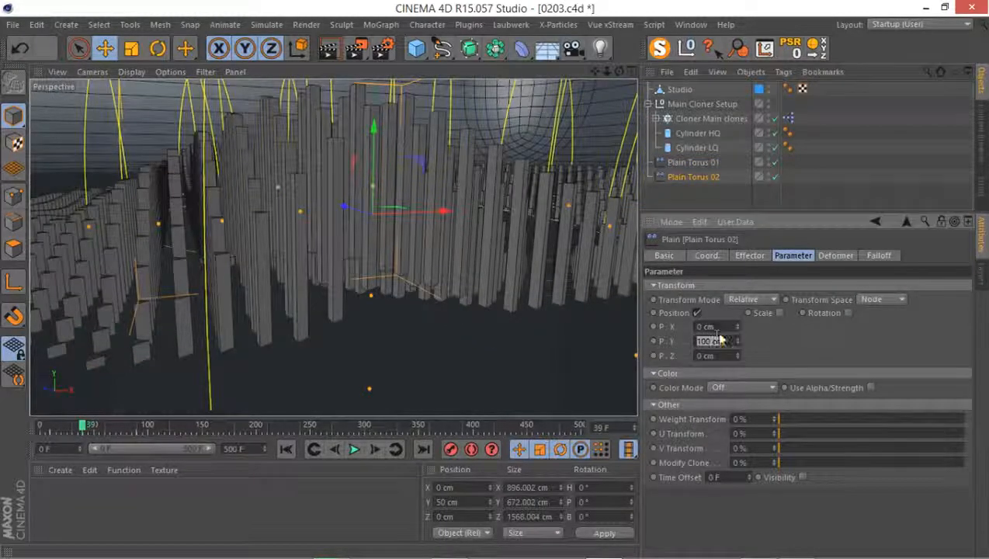
type("60")
key("Return")
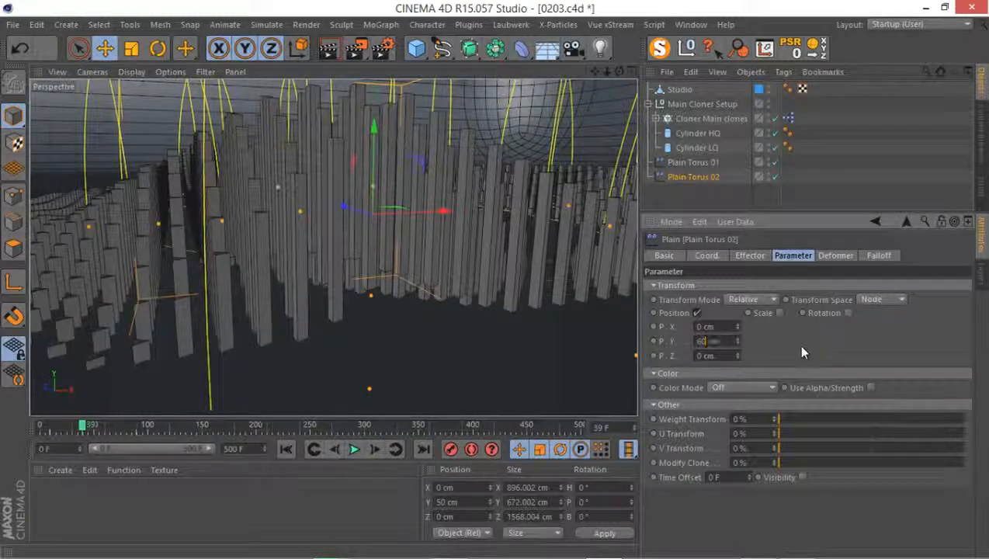
Return to frame 0 and play the animation to about frame 41 to check the lowered rings from an overview angle
right_click_drag(506, 280, 472, 297, "alt")
left_click_drag(454, 281, 273, 307, "alt")
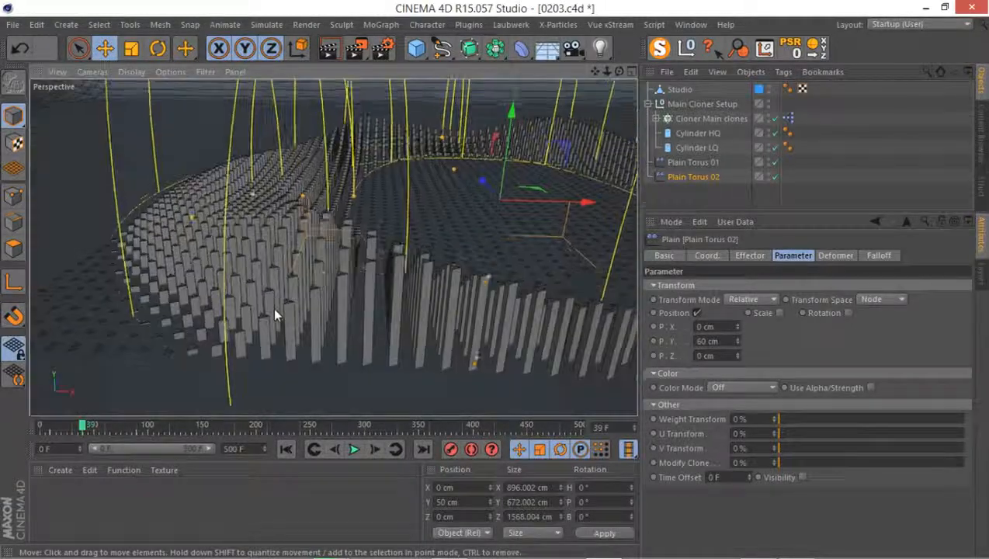
mouse_move(337, 247)
left_mouse_down("alt")
mouse_move(311, 241)
mouse_move(280, 306)
left_mouse_up("alt")
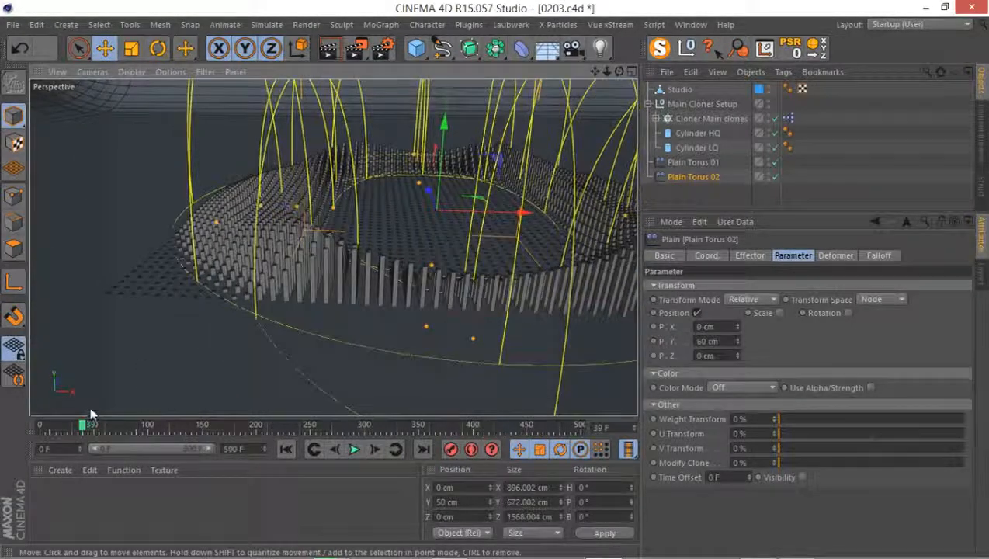
mouse_move(84, 425)
left_mouse_down()
mouse_move(65, 427)
mouse_move(105, 424)
mouse_move(22, 427)
left_mouse_up()
left_click_drag(351, 288, 247, 333, "alt")
left_click(364, 226)
mouse_move(365, 227)
left_mouse_down("alt")
mouse_move(321, 255)
mouse_move(316, 402)
left_mouse_up("alt")
left_click(353, 449)
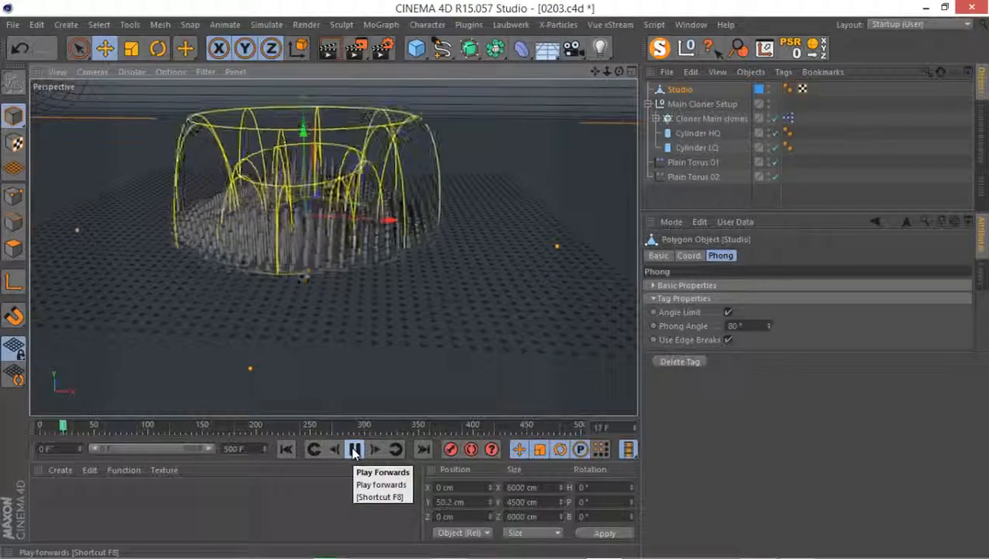
left_click(353, 448)
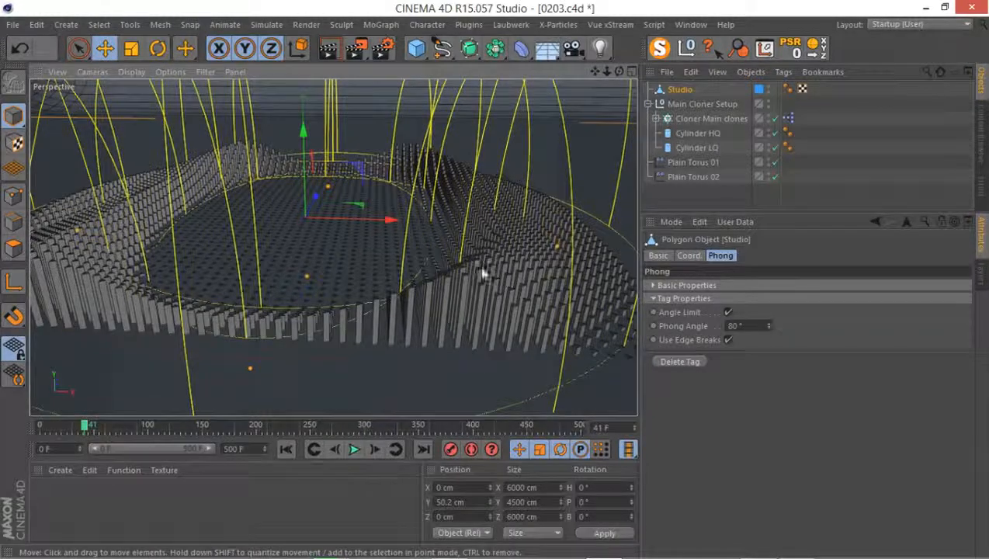
mouse_move(482, 268)
left_mouse_down("alt")
mouse_move(361, 274)
mouse_move(407, 290)
mouse_move(359, 283)
mouse_move(357, 260)
mouse_move(384, 260)
left_mouse_up("alt")
Show the Plain Torus 02 keyframes in the Timeline and add Plain Torus 01 to the track list
right_click(675, 175)
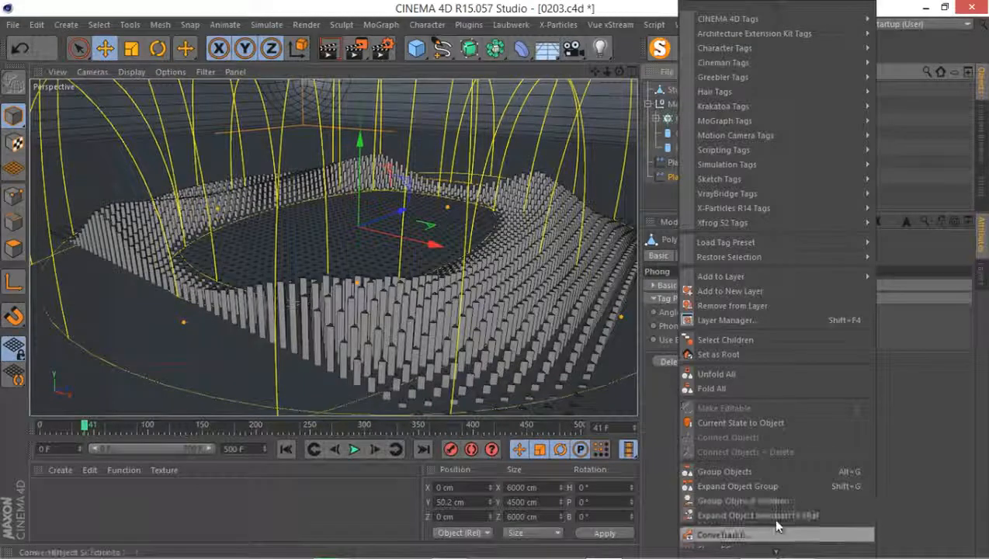
left_click(745, 535)
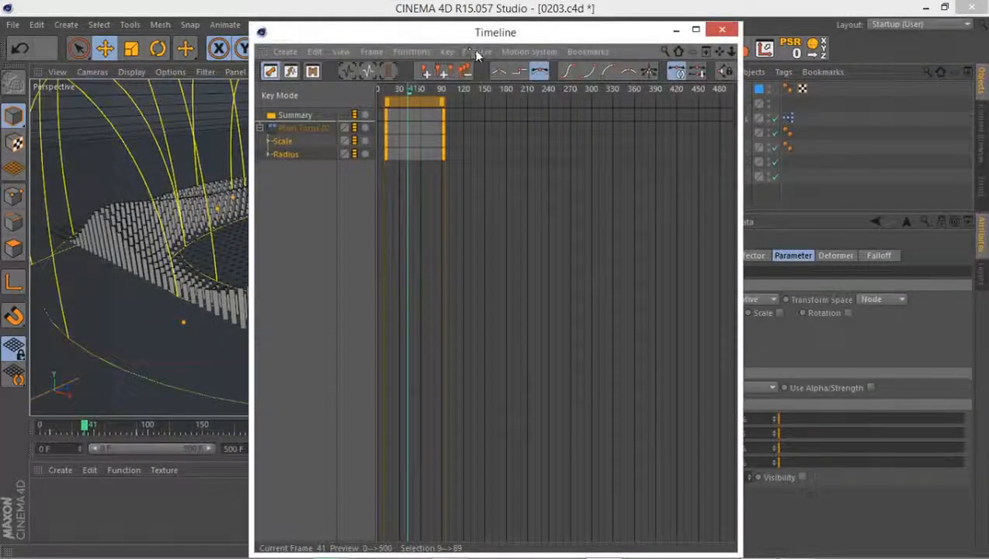
left_click_drag(479, 41, 349, 57)
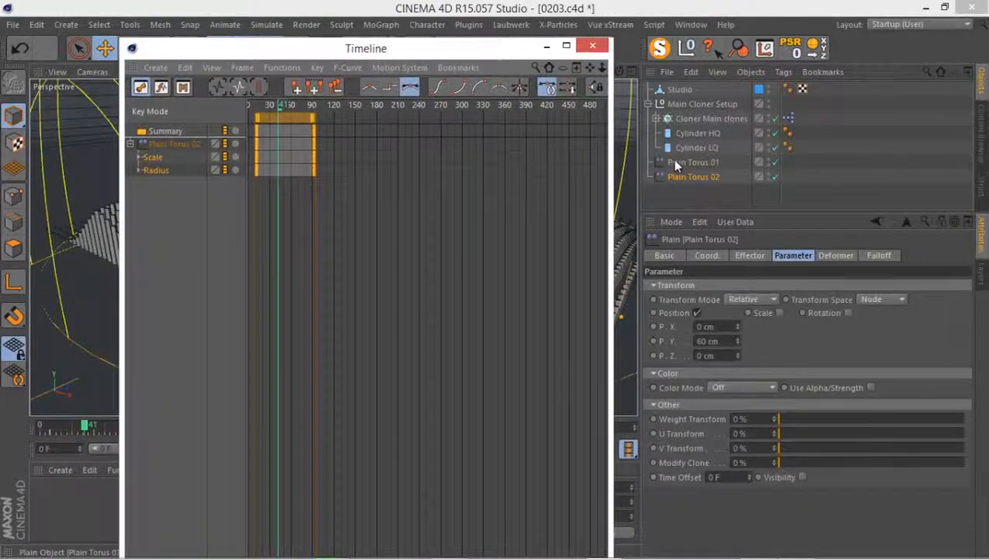
left_click_drag(674, 163, 180, 233)
left_click(173, 147)
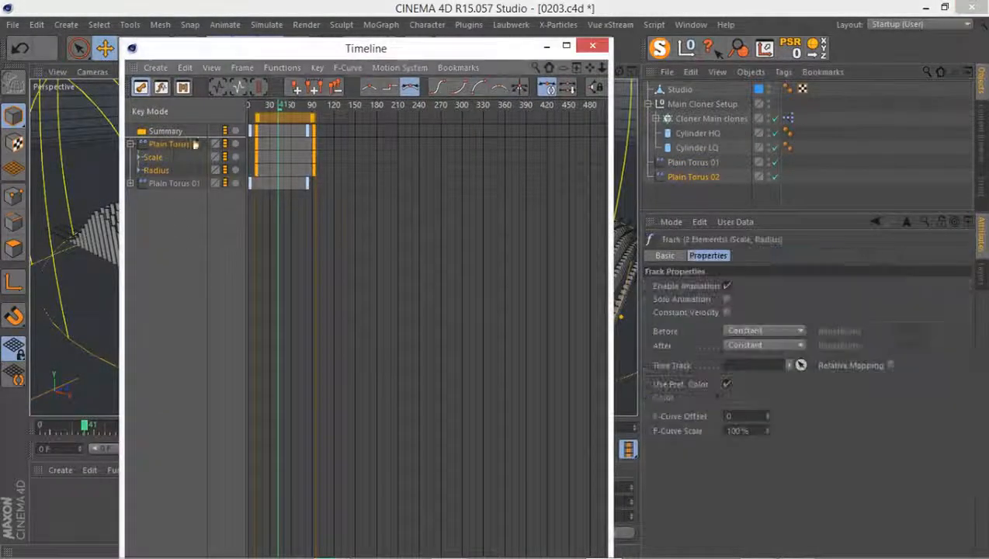
Shift all Scale and Radius keyframes of Plain Torus 02 to start at about frame 16
left_click(399, 67)
left_click(368, 56)
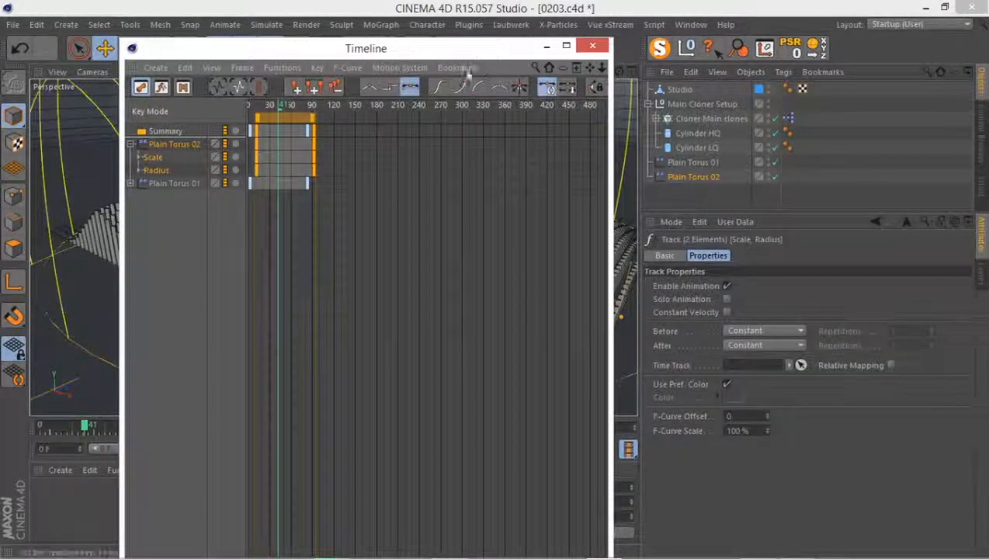
left_click_drag(367, 56, 633, 175)
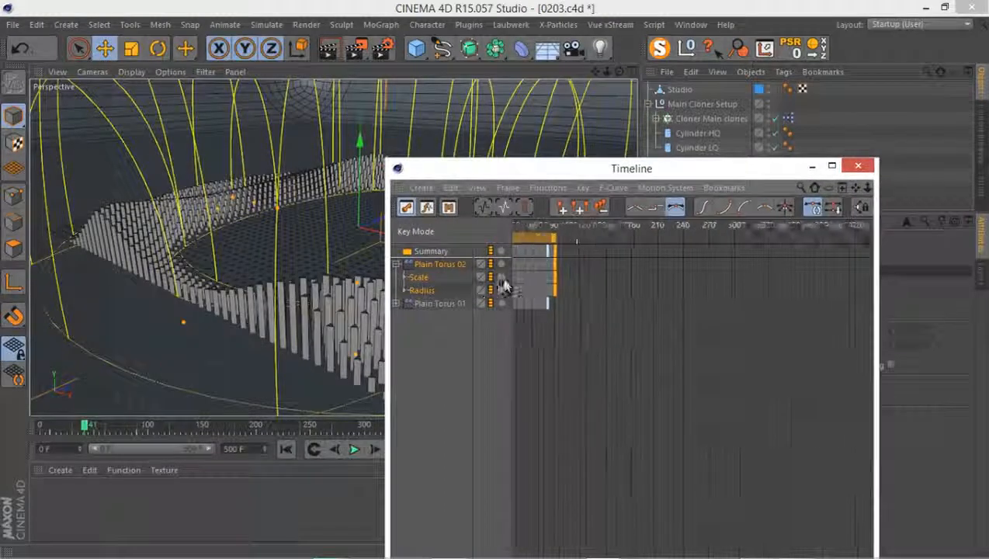
key("h")
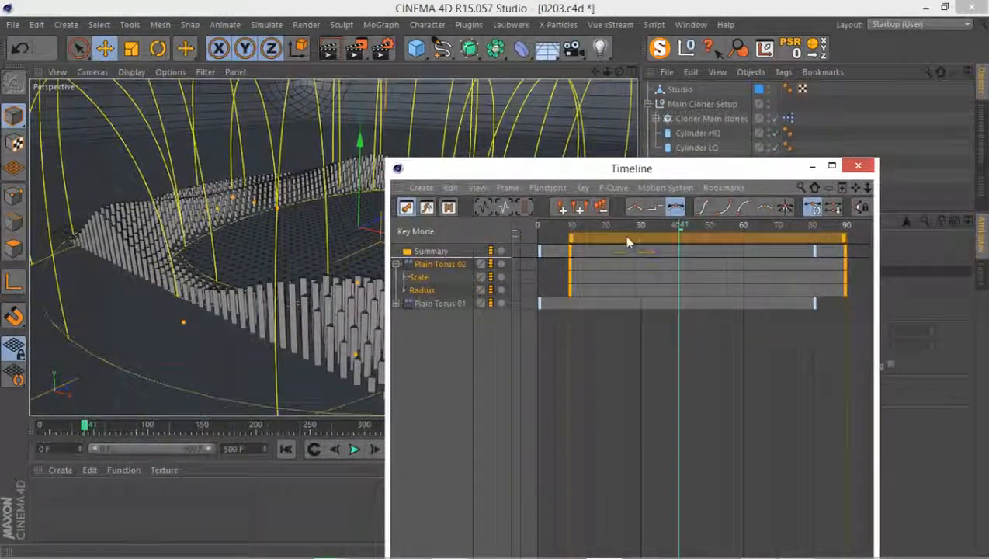
left_click_drag(589, 239, 609, 242)
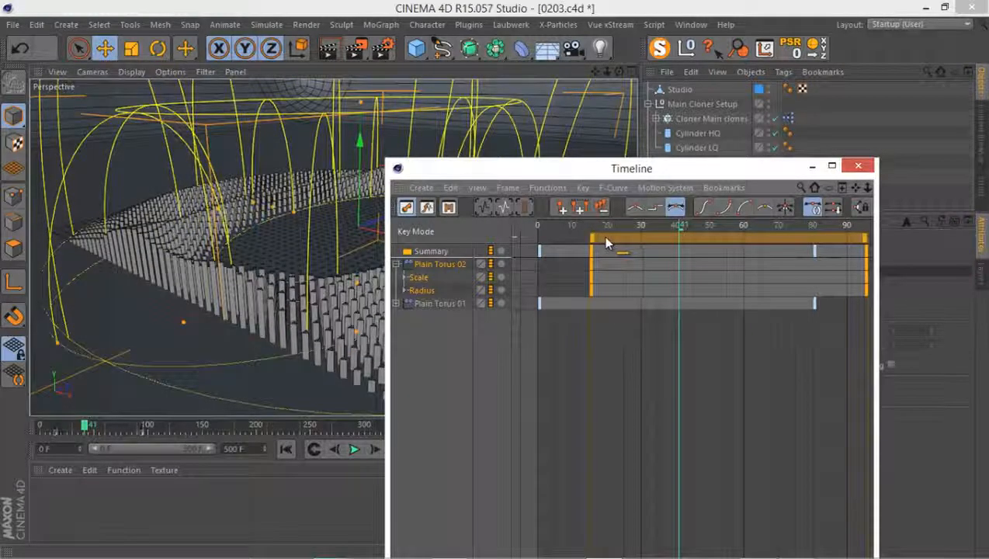
Inspect the more widely separated rings in the perspective view, close the Timeline and save the scene
left_click_drag(606, 170, 787, 210)
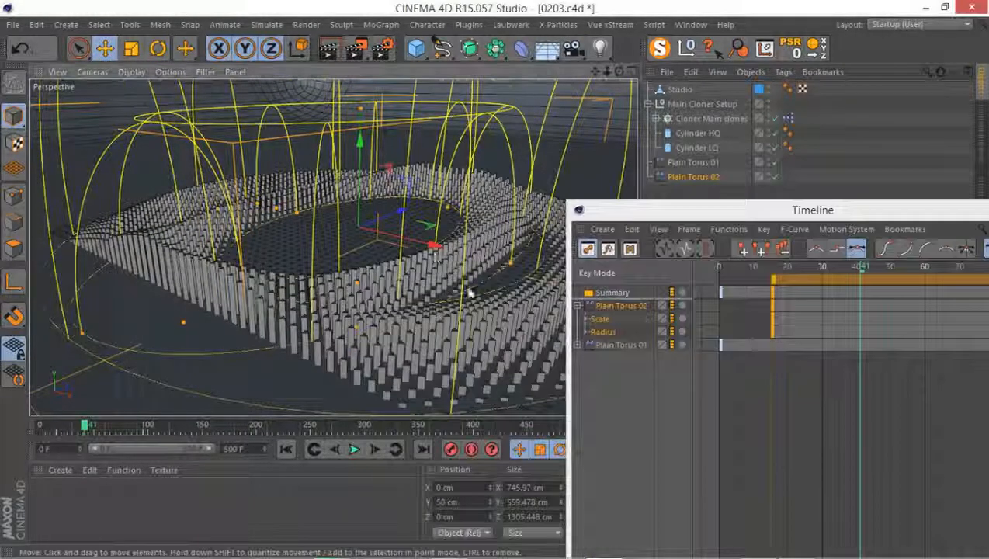
left_click_drag(468, 287, 400, 248, "alt")
left_click_drag(747, 210, 386, 214)
left_click(680, 213)
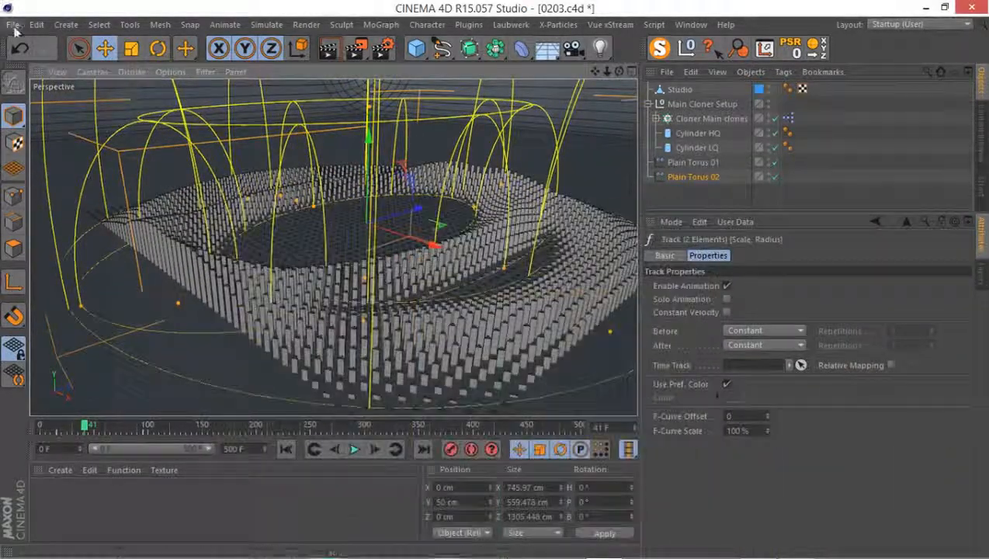
left_click(12, 24)
left_click(48, 143)
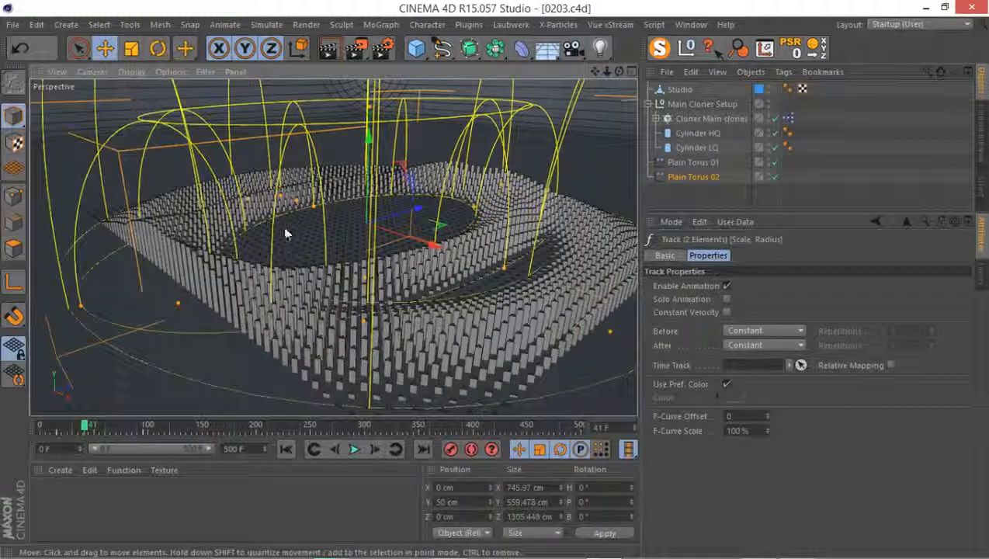
Raise the viewport's Level of Detail for a close view of the cylinder grid
right_click_drag(290, 250, 365, 208, "alt")
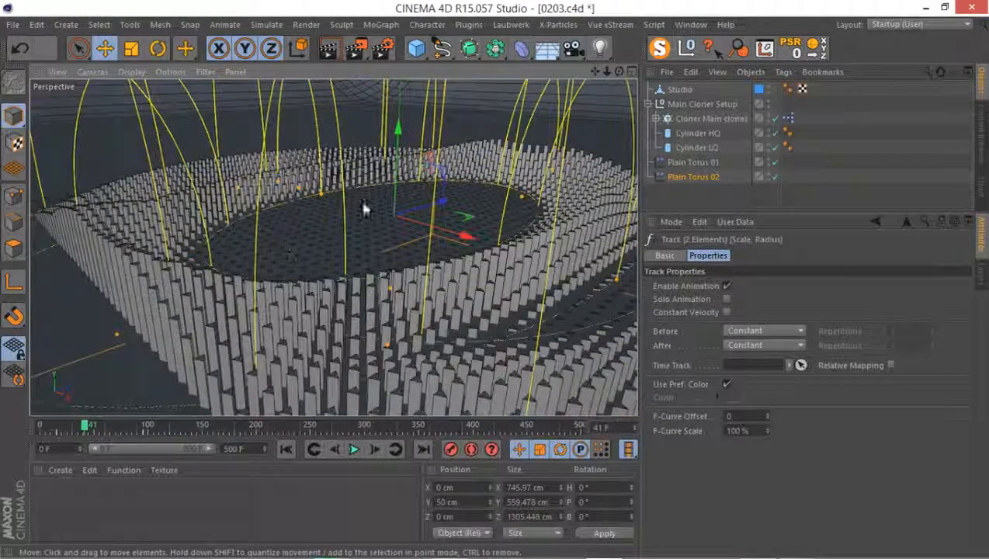
left_click(170, 72)
mouse_move(221, 92)
left_click(352, 128)
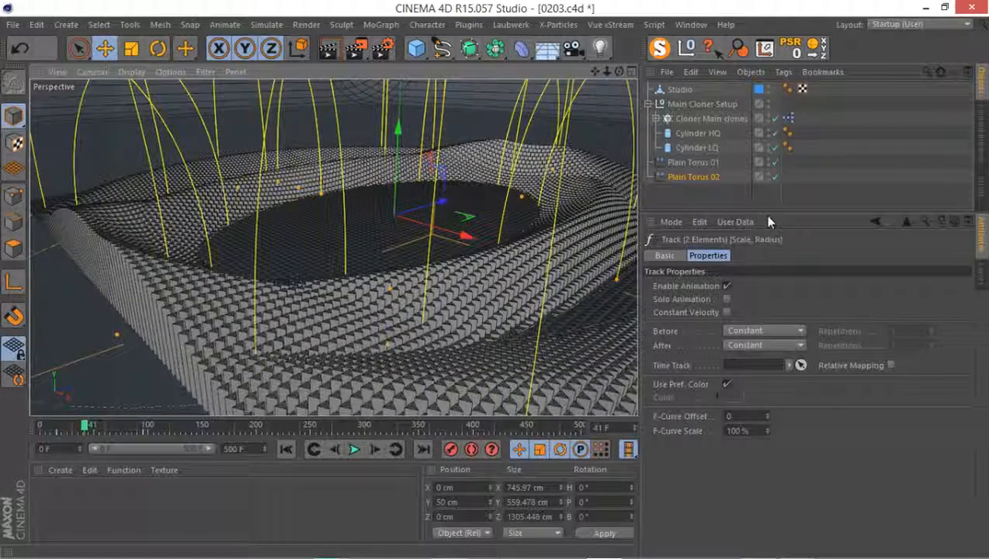
Disable the Proxy option in the user data of Cloner Main clones
left_click(708, 118)
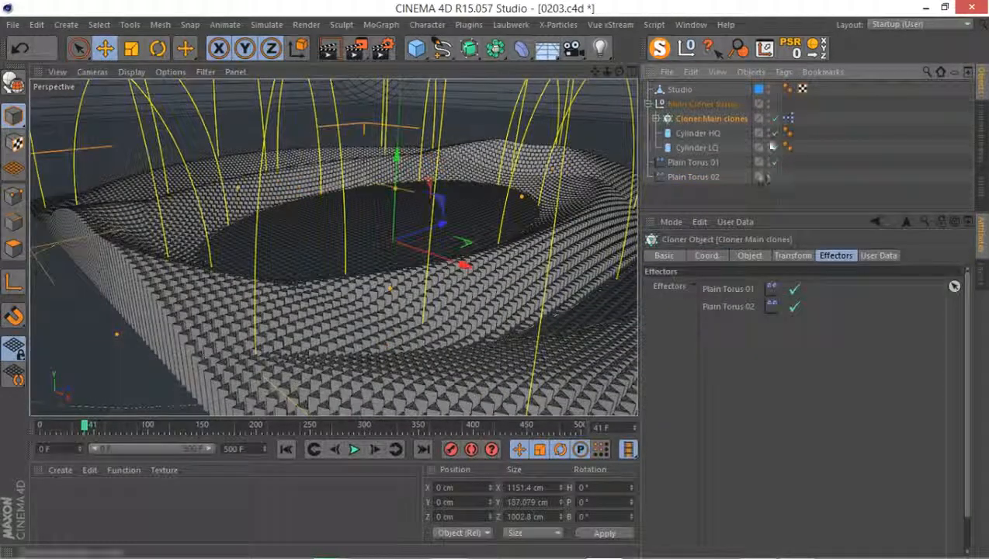
left_click(881, 257)
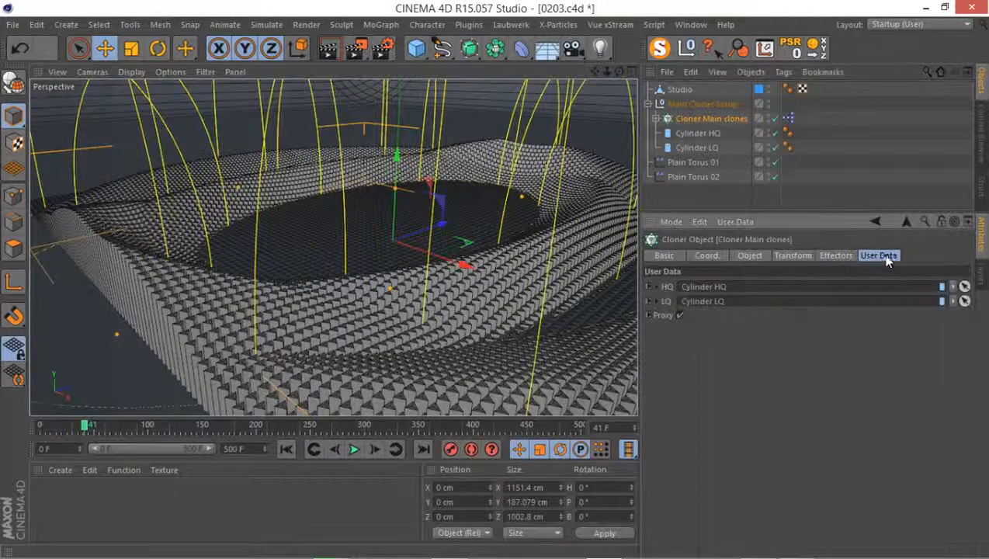
left_click(680, 315)
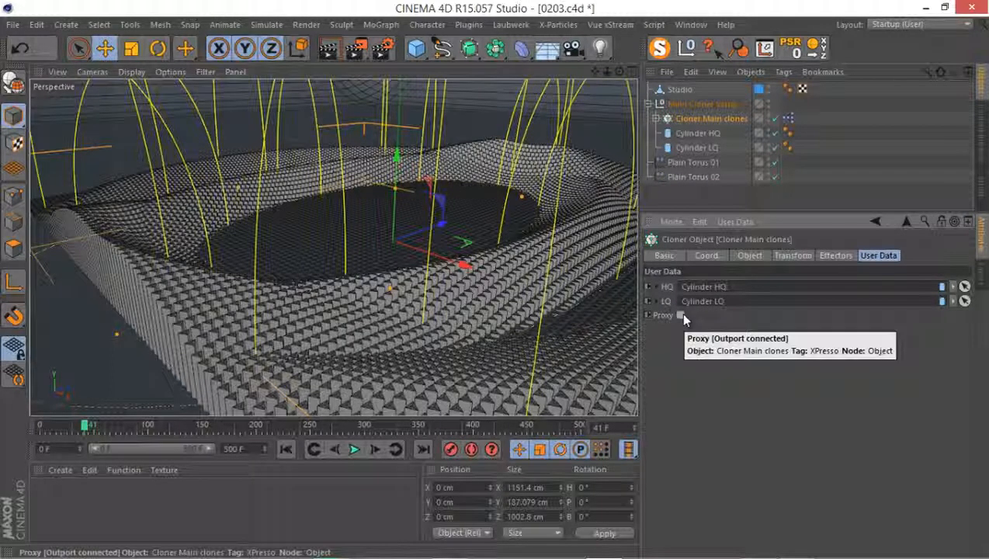
Display the cylinders with Gouraud Shading (Lines) and turn on the Stereoscopic view
left_click(142, 73)
left_click(173, 111)
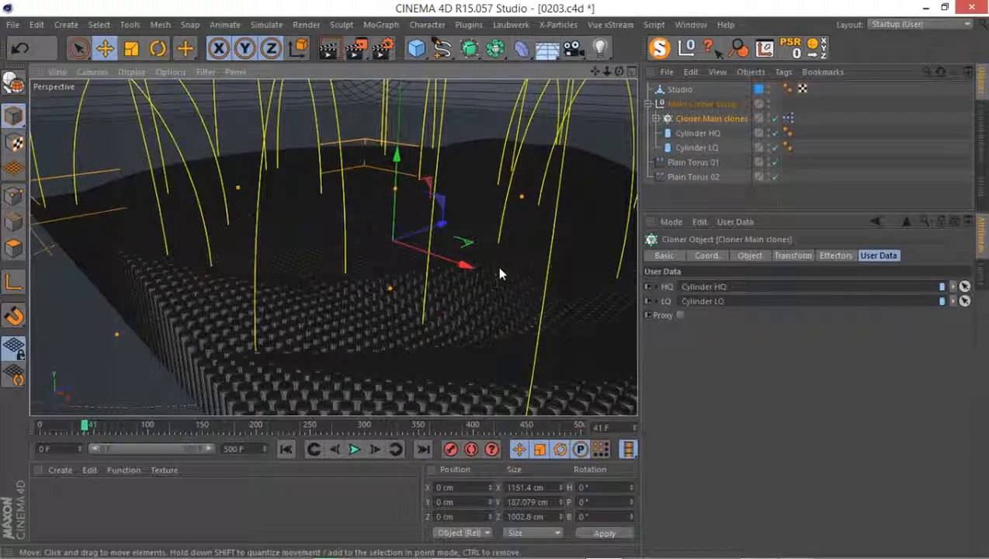
left_click(177, 113)
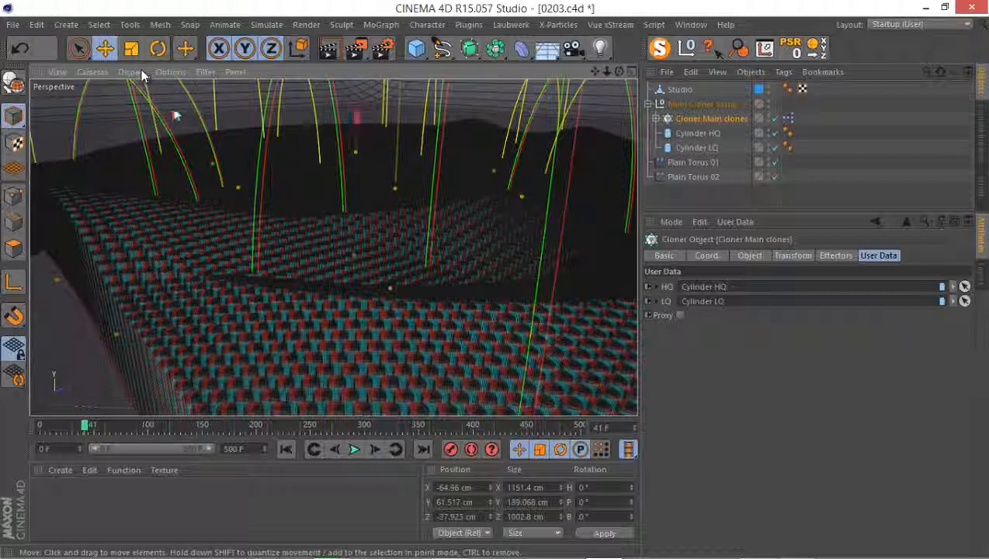
Switch the perspective view to Quick Shading (Lines) and turn off the Stereoscopic display
left_click(143, 73)
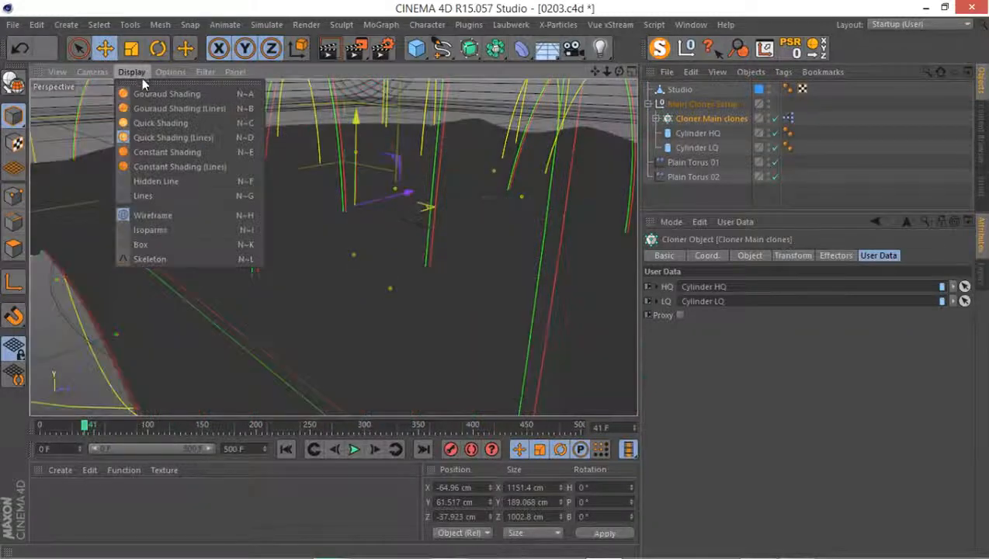
left_click(187, 140)
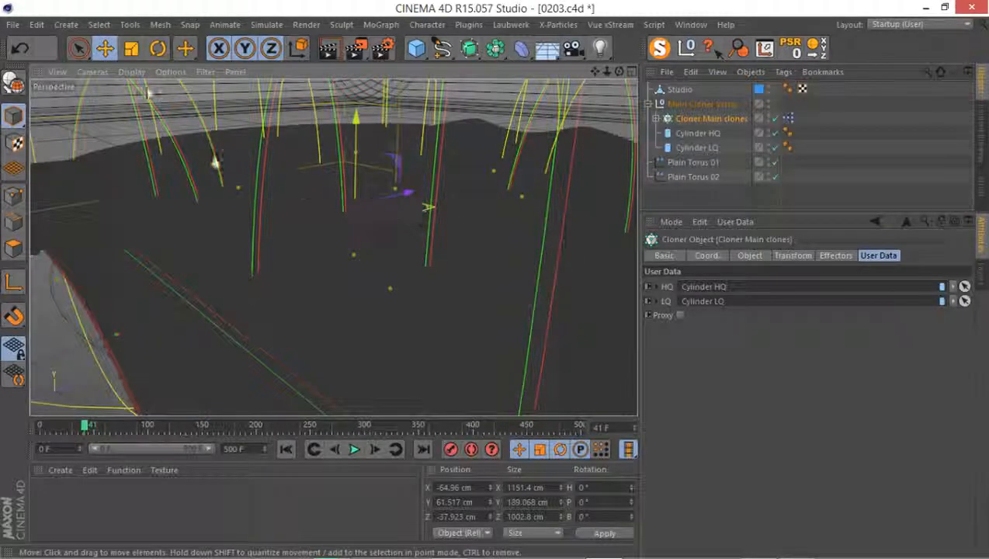
left_click(170, 71)
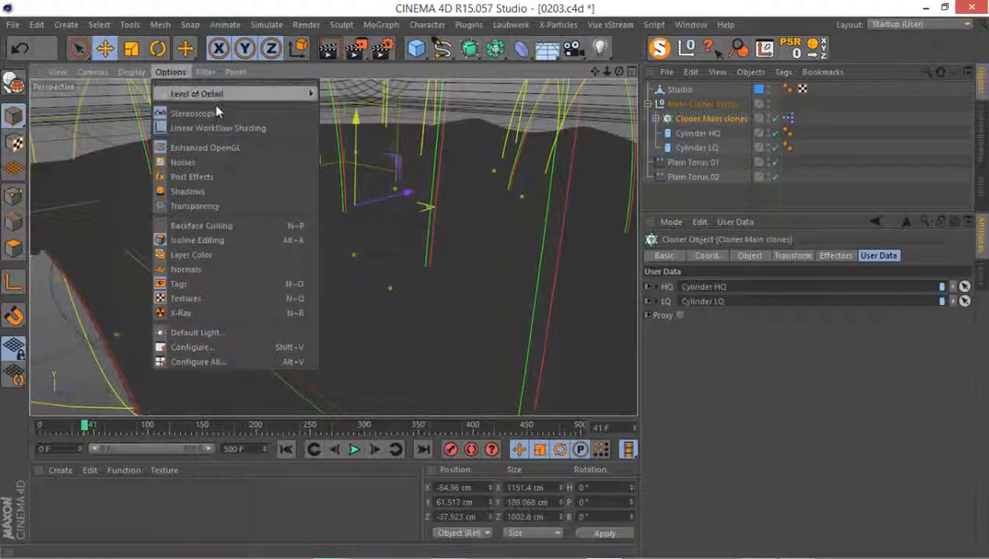
left_click(240, 111)
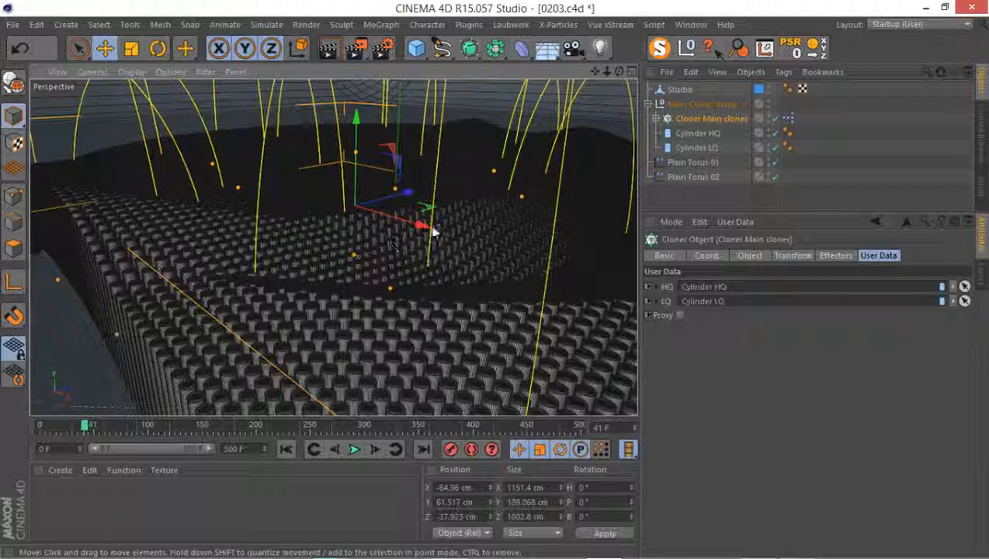
Examine the raised cylinders from a new angle in the perspective view and render the active view
left_click_drag(314, 225, 295, 222, "alt")
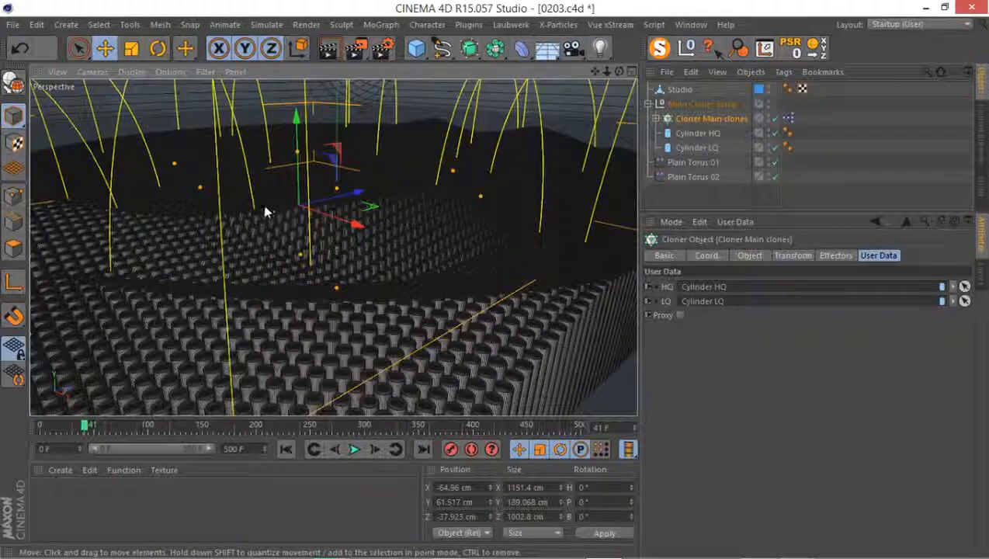
right_click_drag(268, 204, 324, 174, "alt")
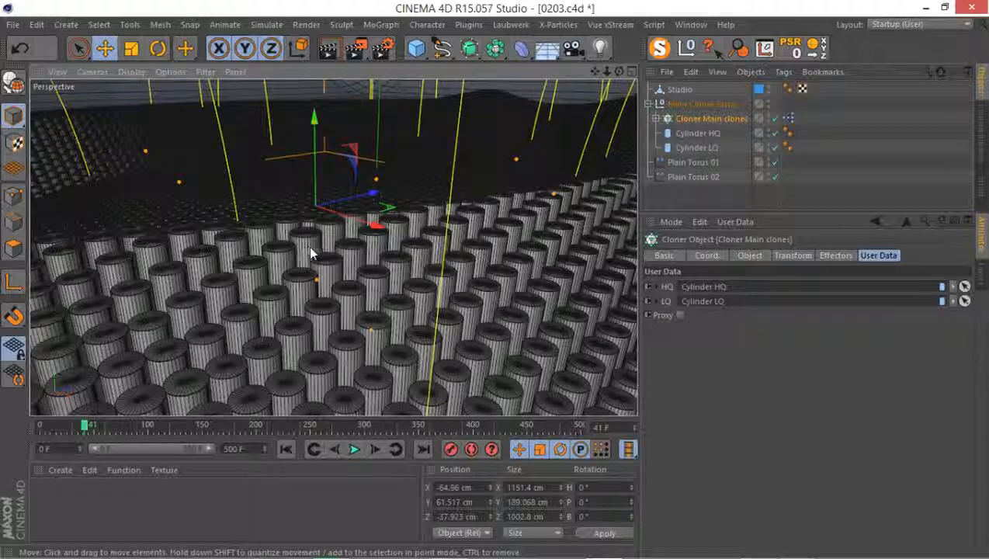
scroll(292, 280, "down", 10)
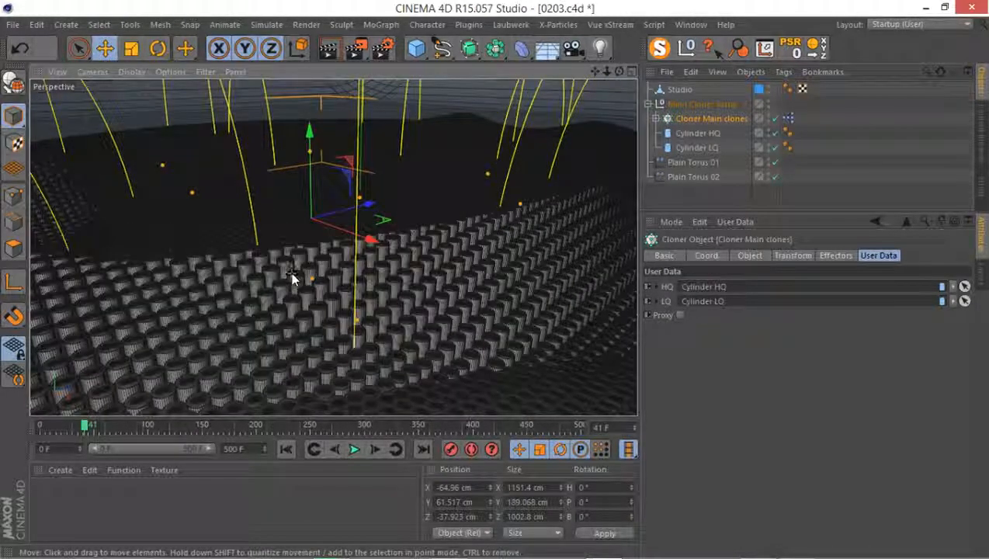
scroll(291, 273, "down", 8)
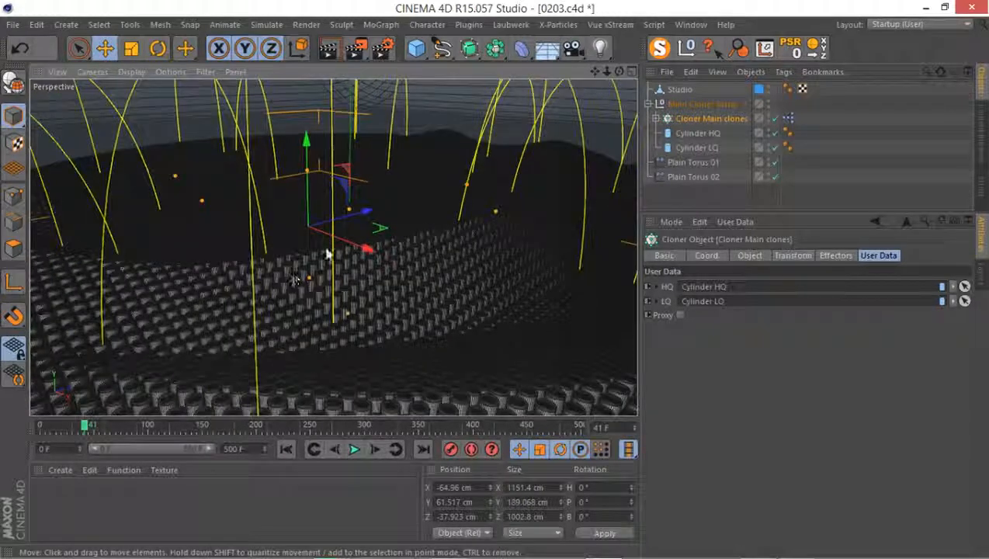
left_click(328, 58)
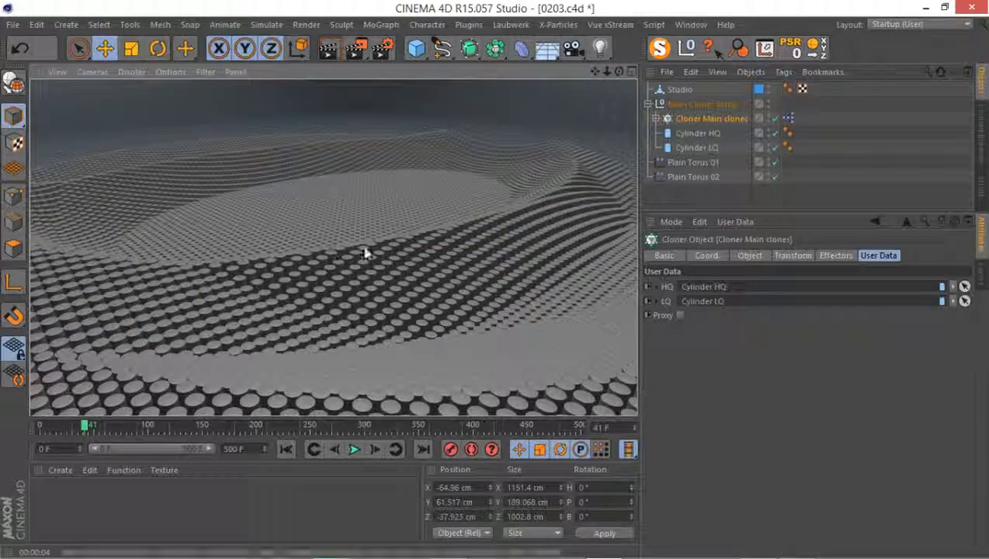
Set the P.Y position parameter of the Plain Torus 01 effector to 40 cm
left_click(671, 175)
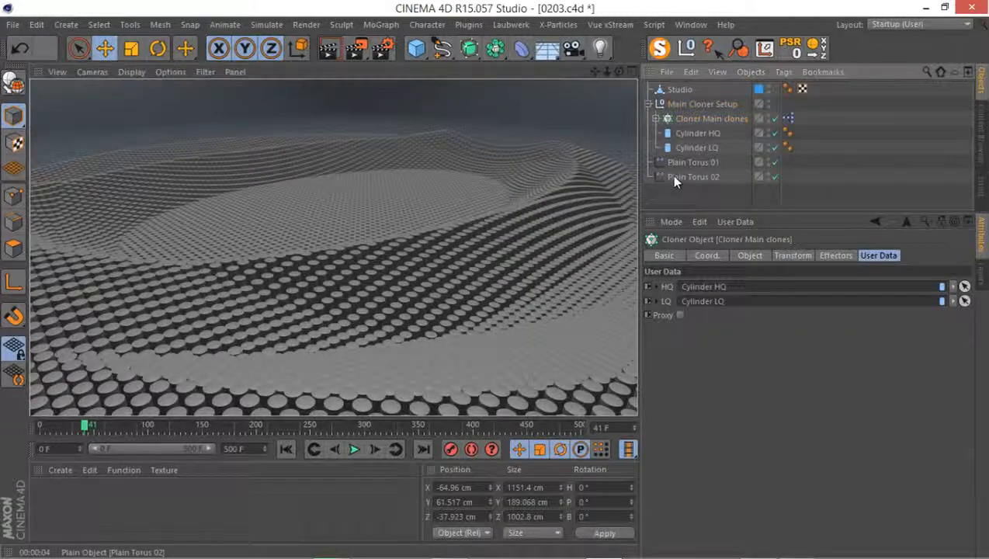
left_click(876, 256)
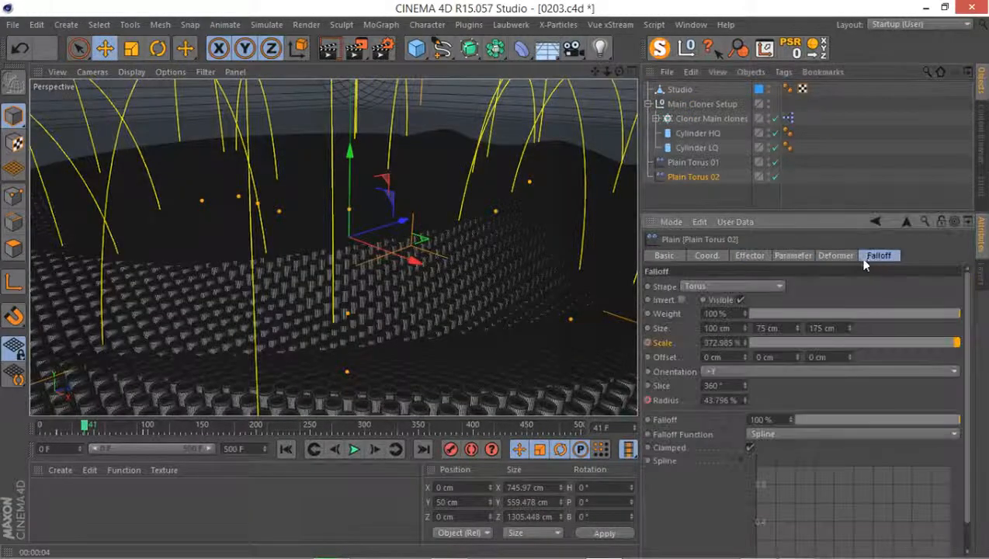
left_click(696, 162)
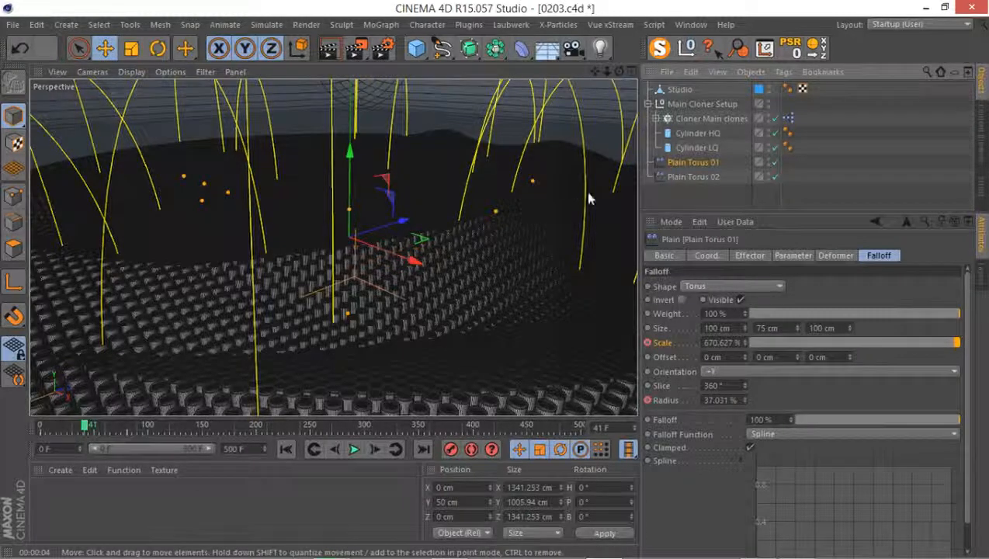
left_click(684, 198)
left_click(690, 166)
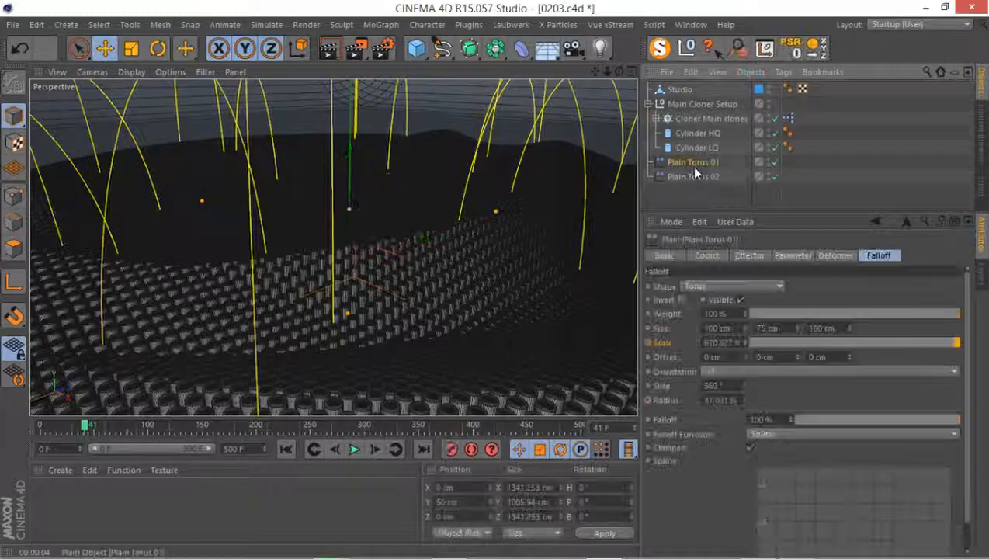
left_click(745, 258)
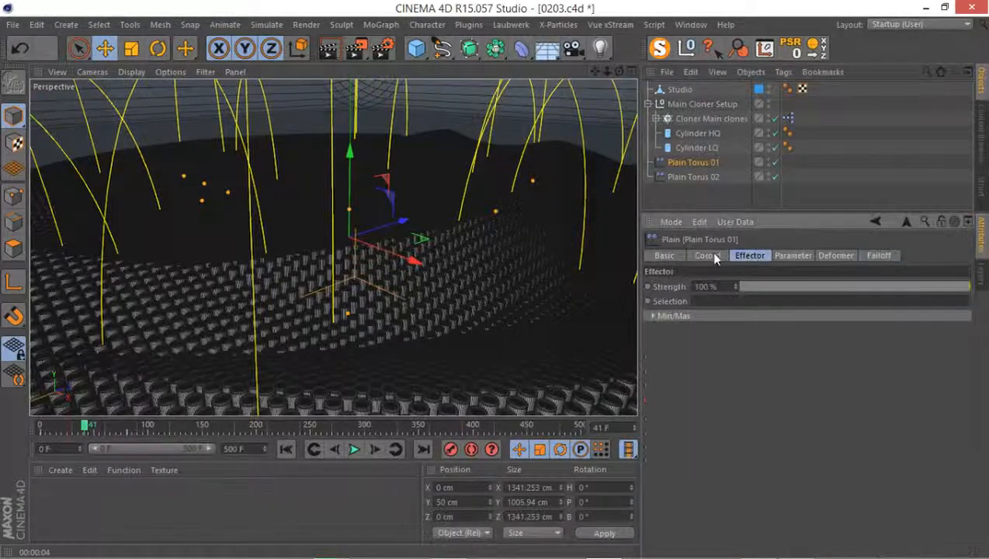
left_click(792, 258)
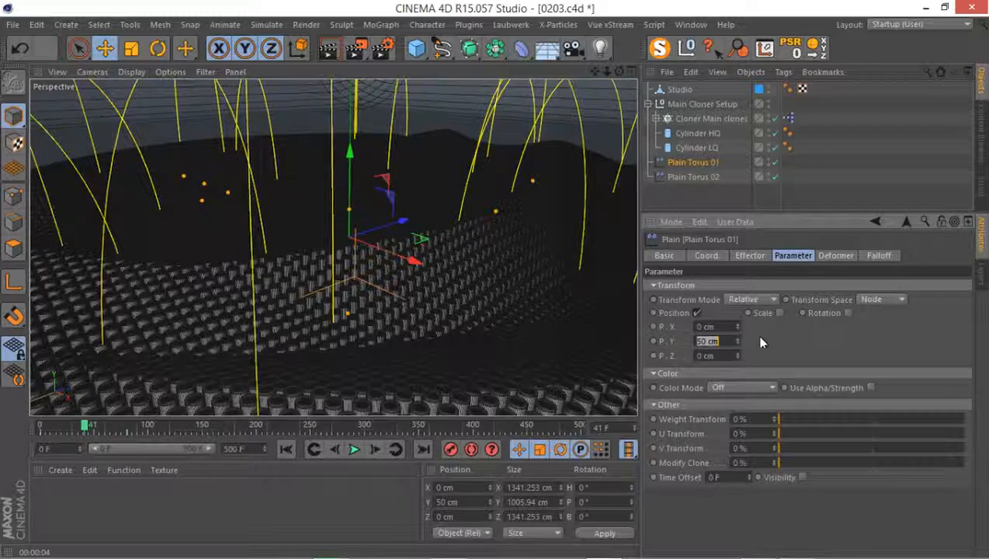
type("40")
Set the P.Y position parameter of Plain Torus 02 to 50 cm and render the view to check the heights
left_click(702, 175)
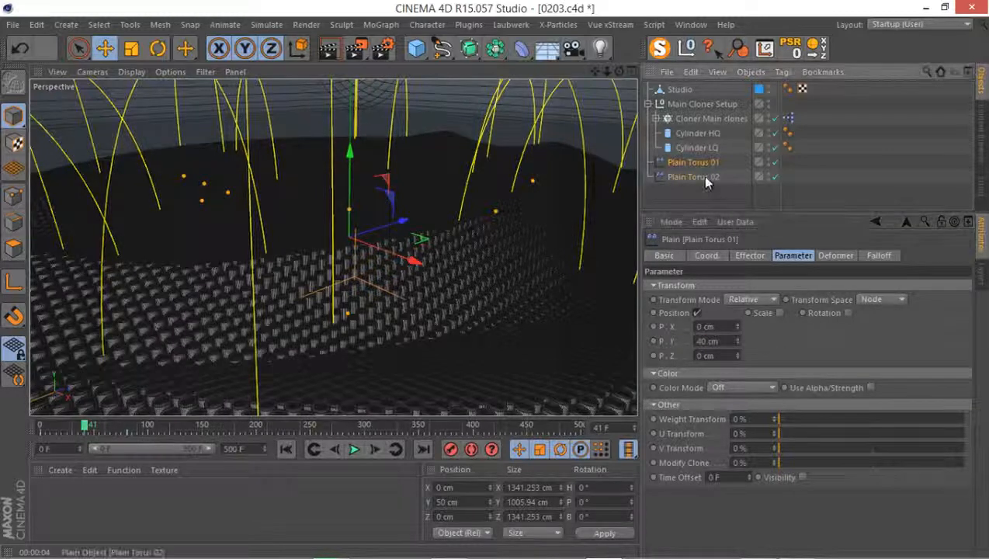
left_click(710, 341)
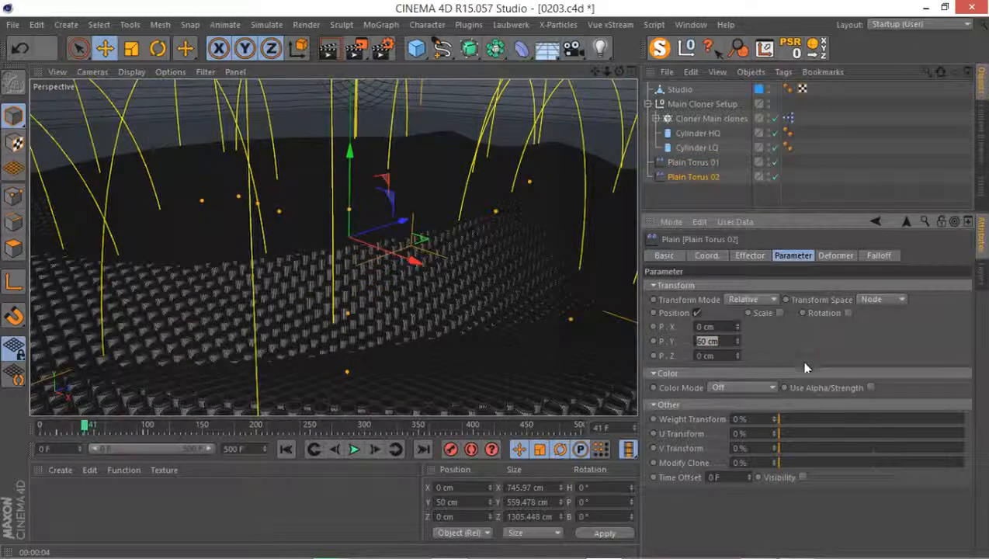
type("50")
key("Return")
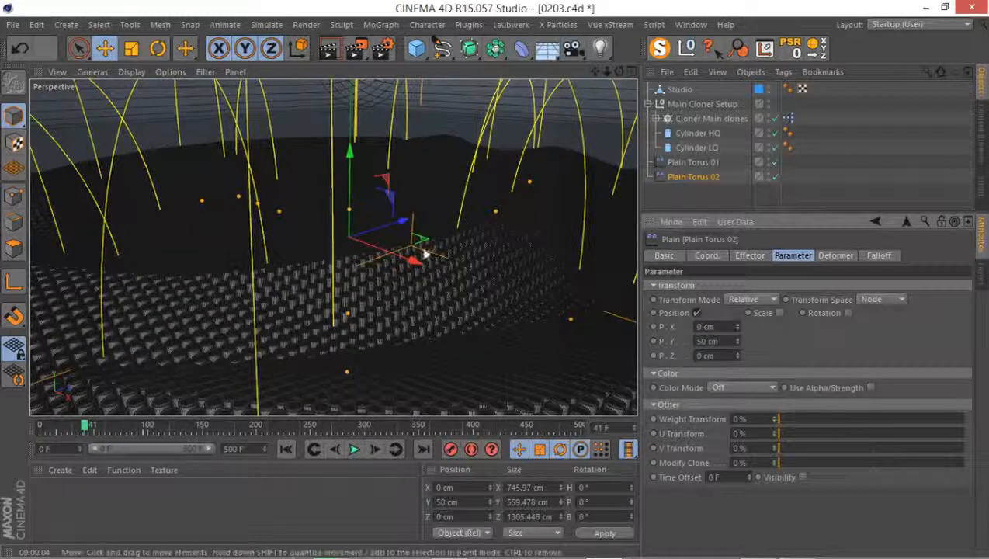
left_click(382, 234)
left_click(330, 54)
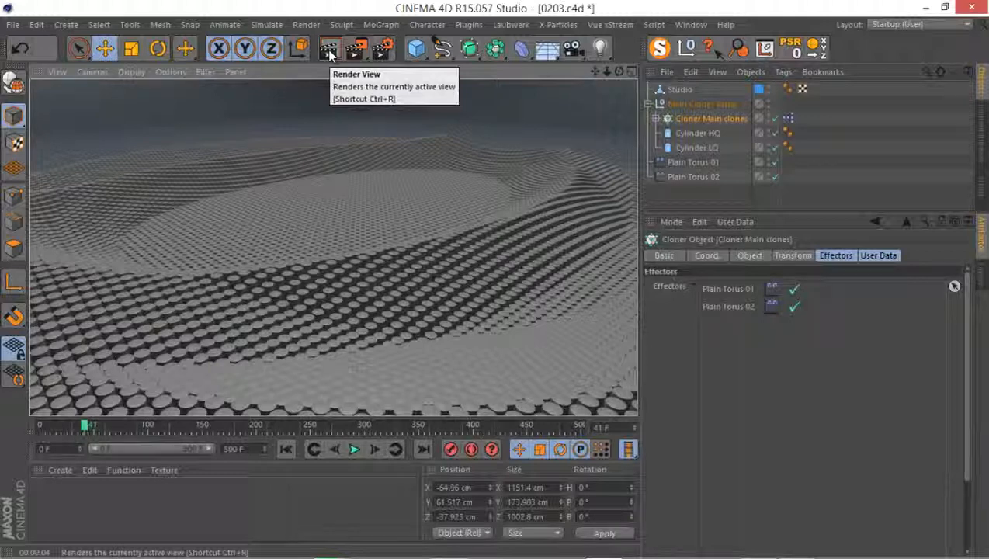
Lower the P.Y position of Plain Torus 01 further, set that of Plain Torus 02 to 40 cm and render the view
left_click(674, 162)
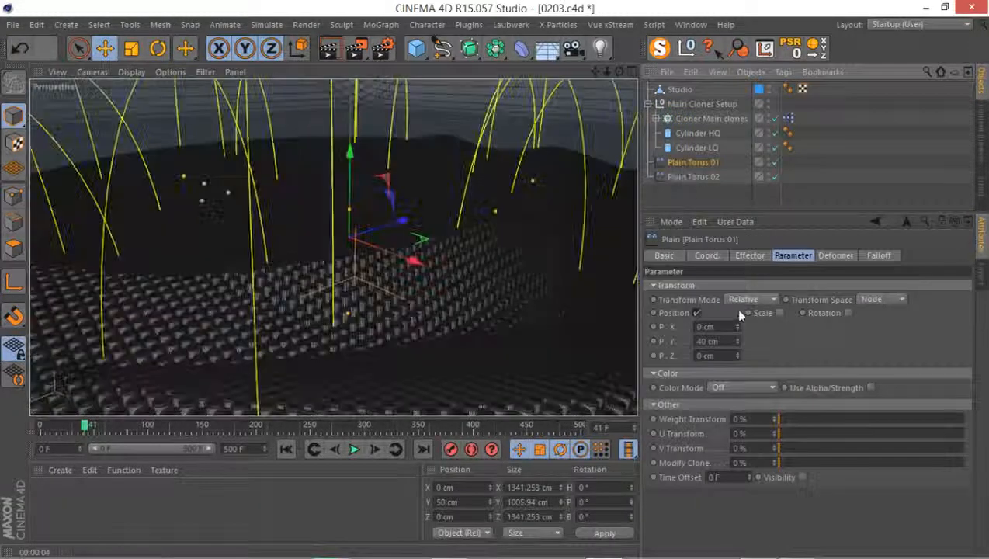
double_click(714, 340)
type("30")
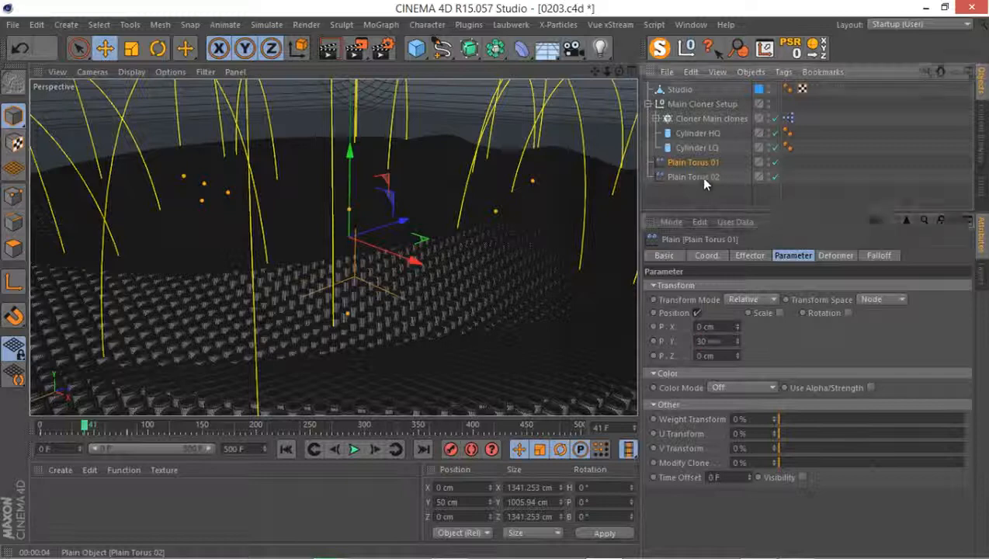
left_click(701, 177)
double_click(710, 341)
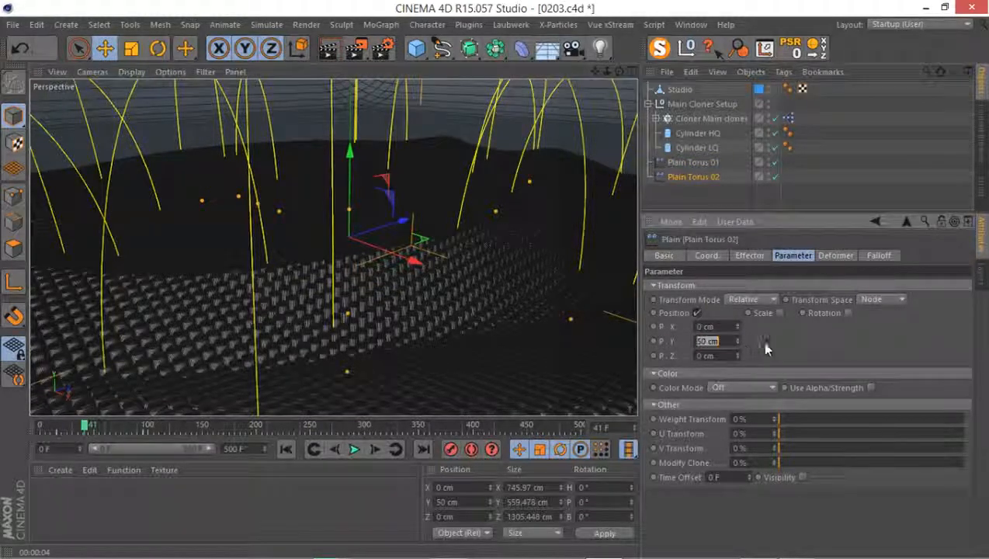
type("40")
key("Return")
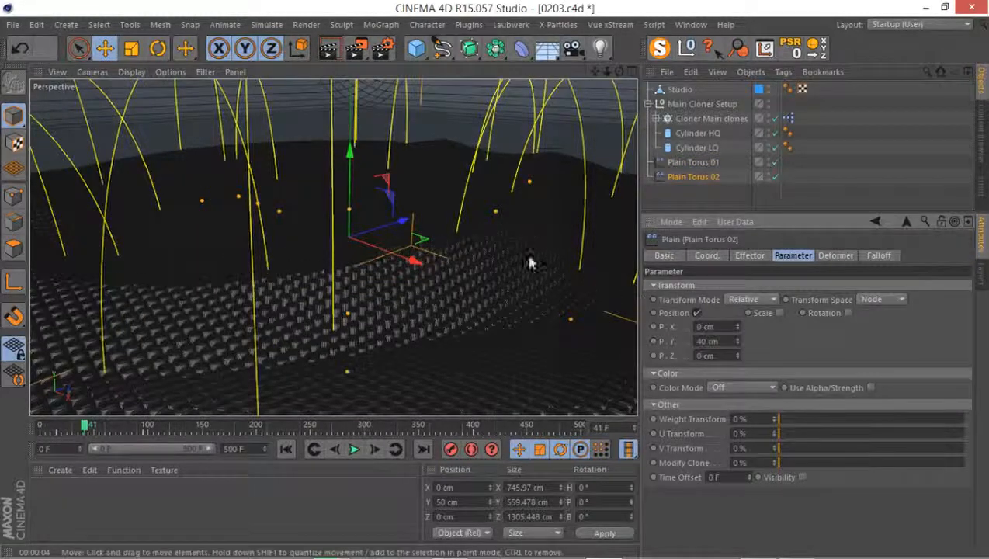
left_click(327, 49)
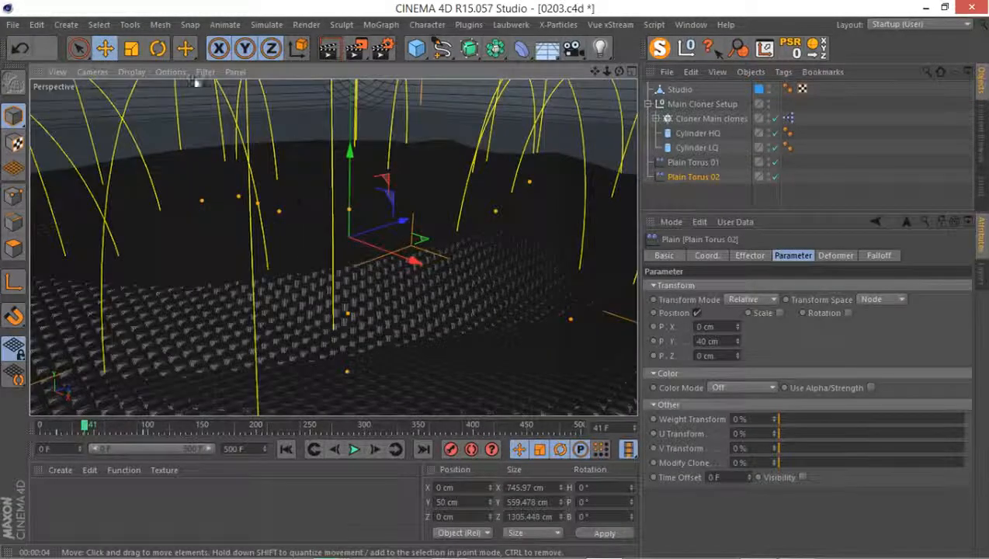
Display the cylinders with Quick Shading without lines in the perspective view
left_click(134, 71)
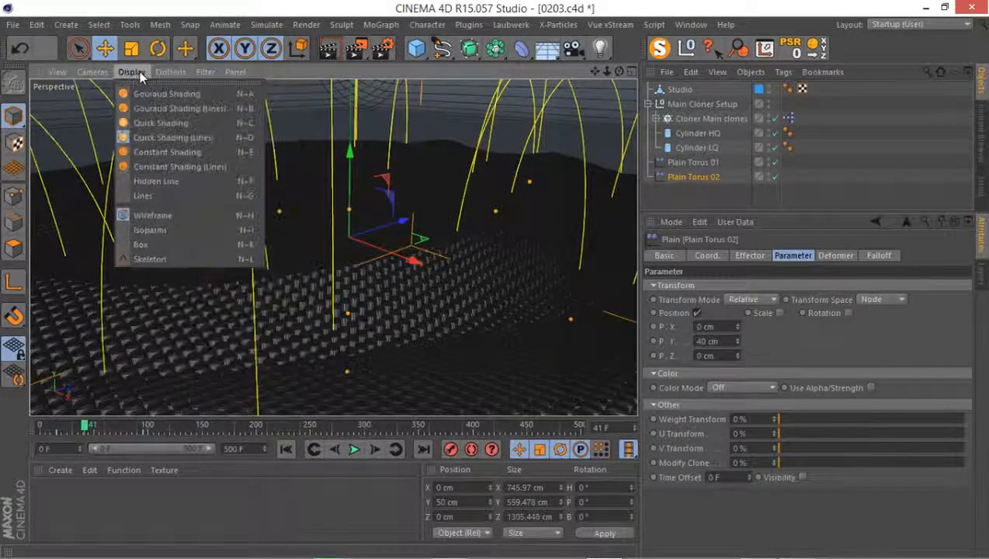
left_click(154, 121)
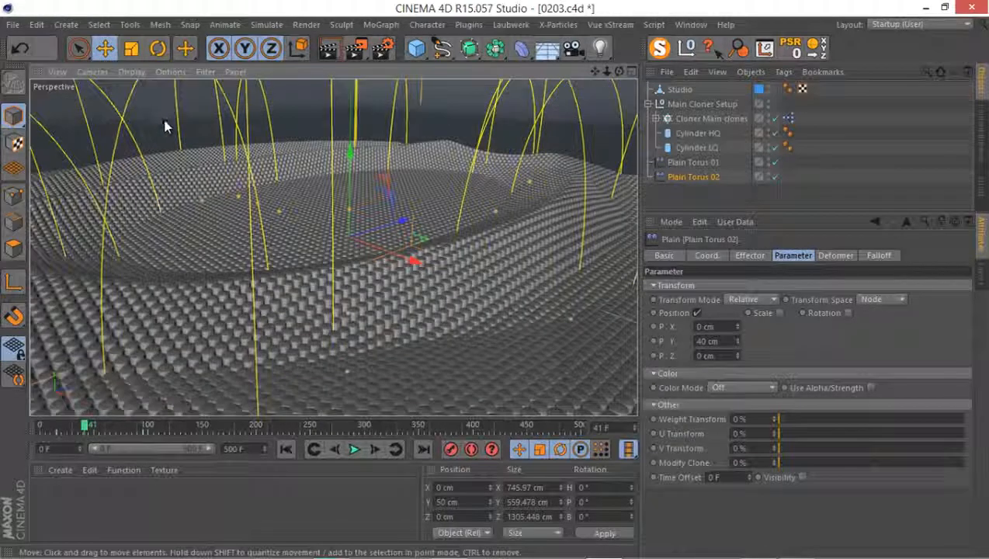
left_click(387, 104)
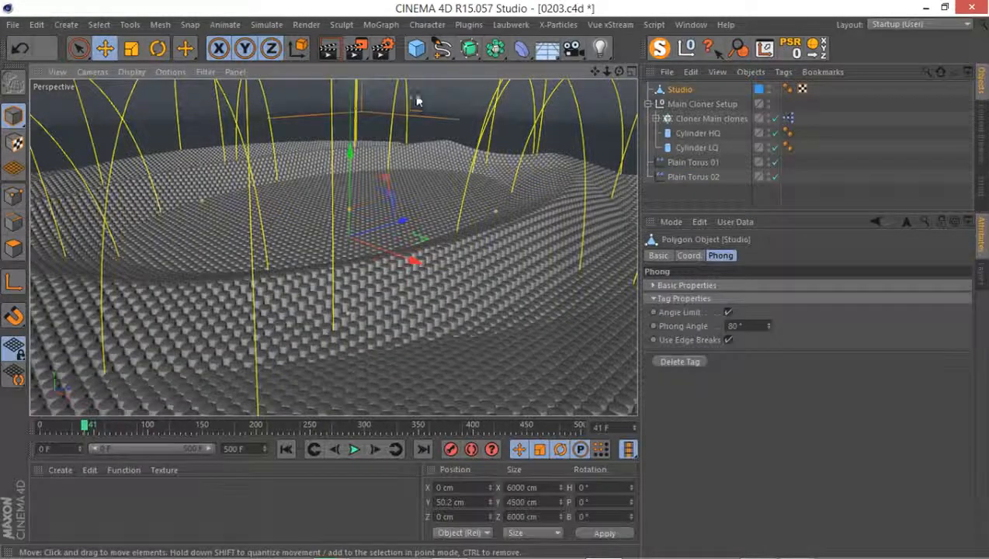
Change the renderer from Standard to Software in the render settings and close them
left_click(374, 53)
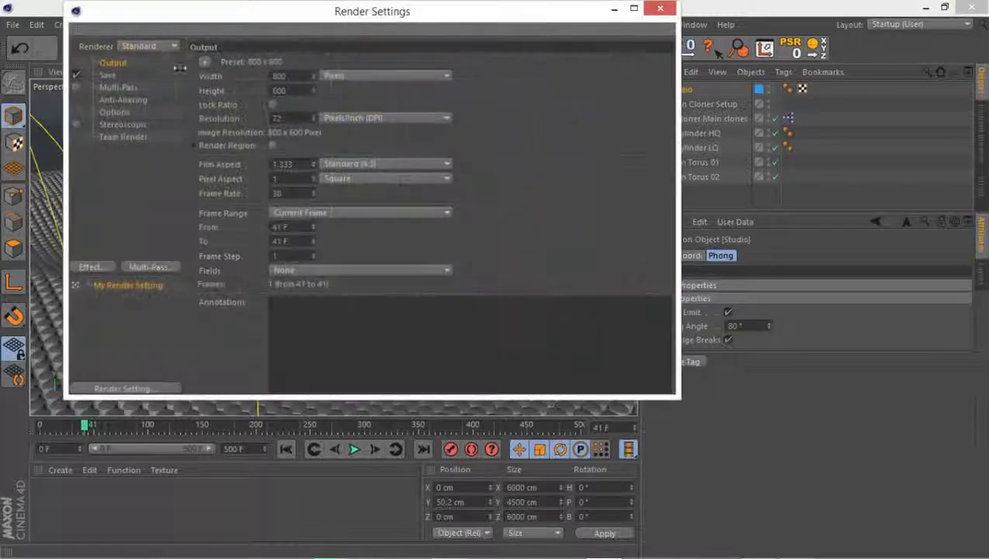
left_click_drag(188, 14, 297, 85)
left_click(255, 117)
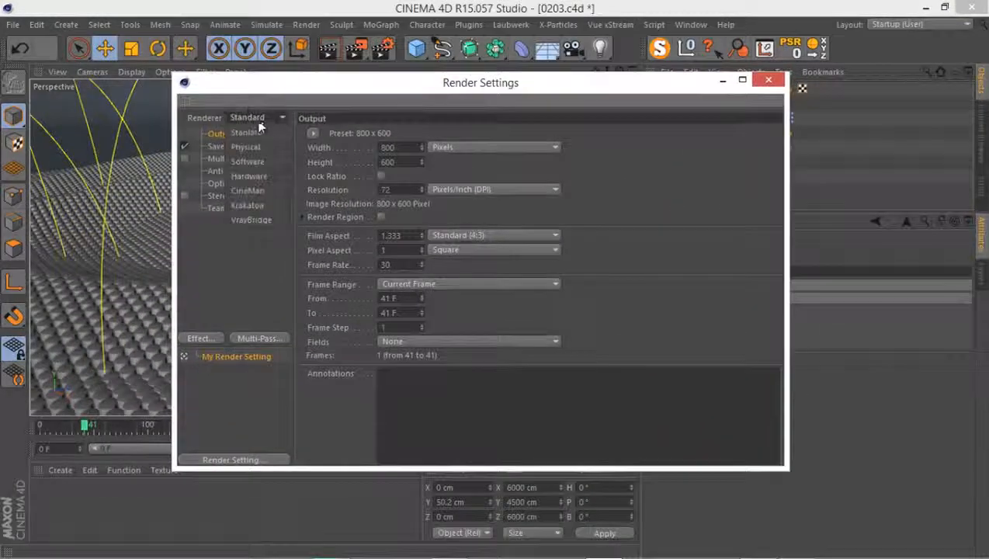
left_click(256, 161)
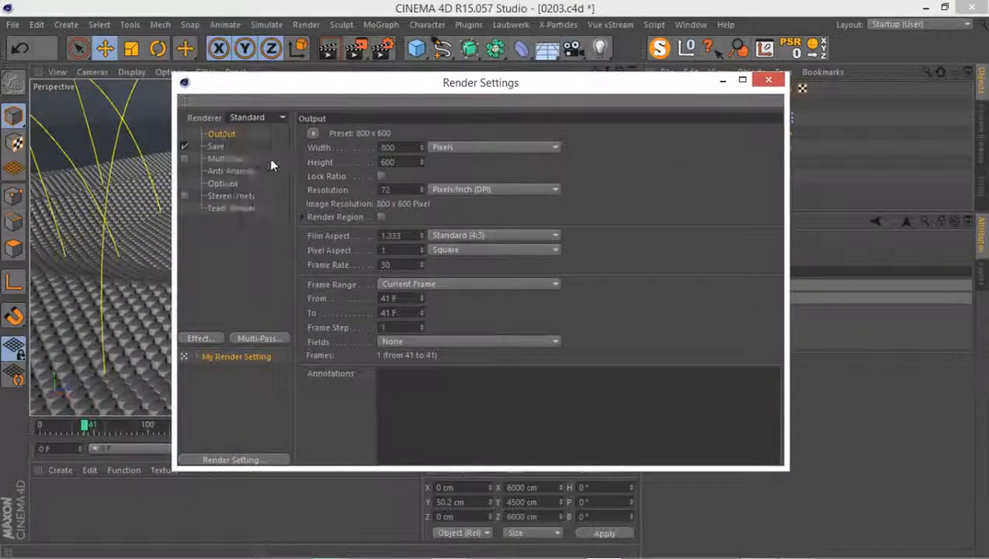
left_click(770, 79)
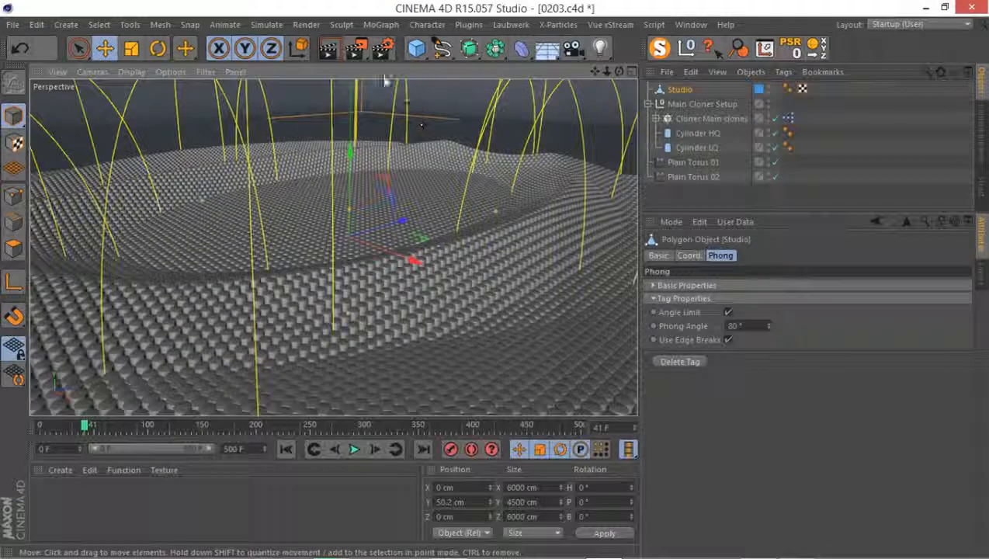
Set the render output's frame range to run from frame 0 to frame 150
left_click(382, 51)
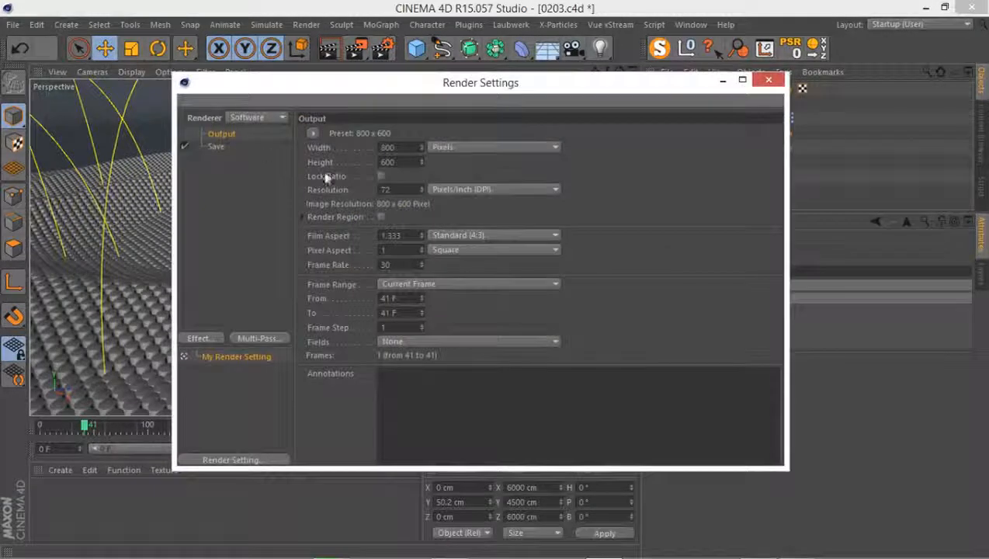
left_click(403, 297)
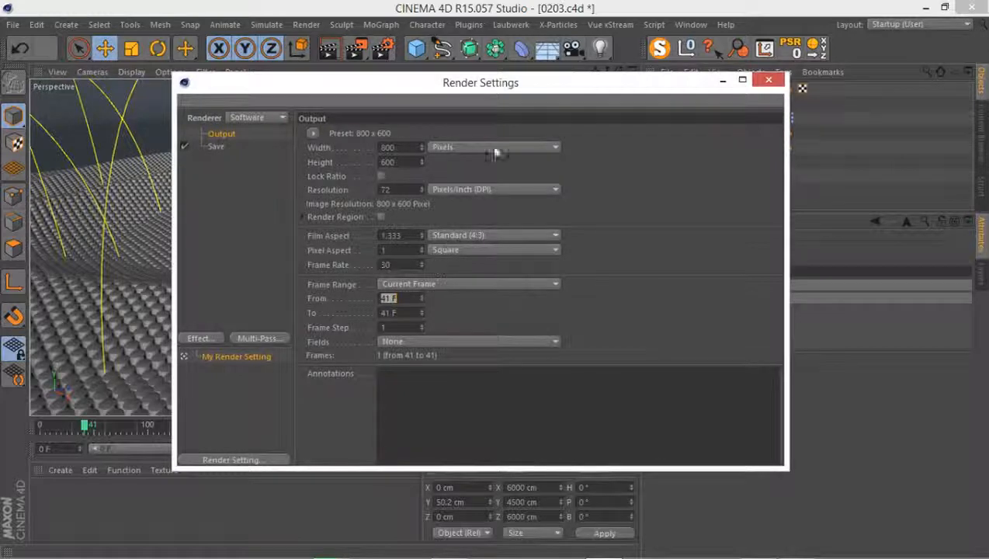
type("0")
left_click(406, 312)
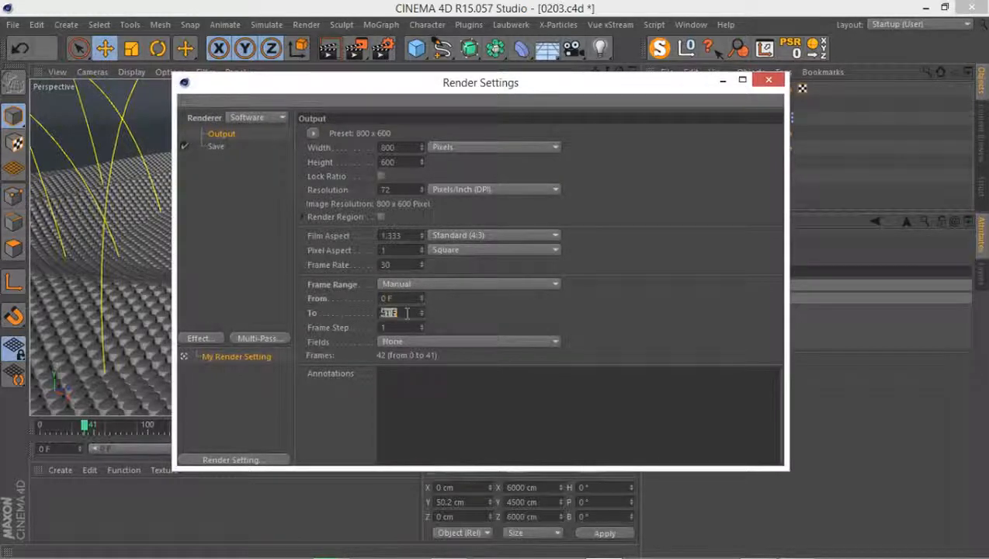
type("150")
key("Return")
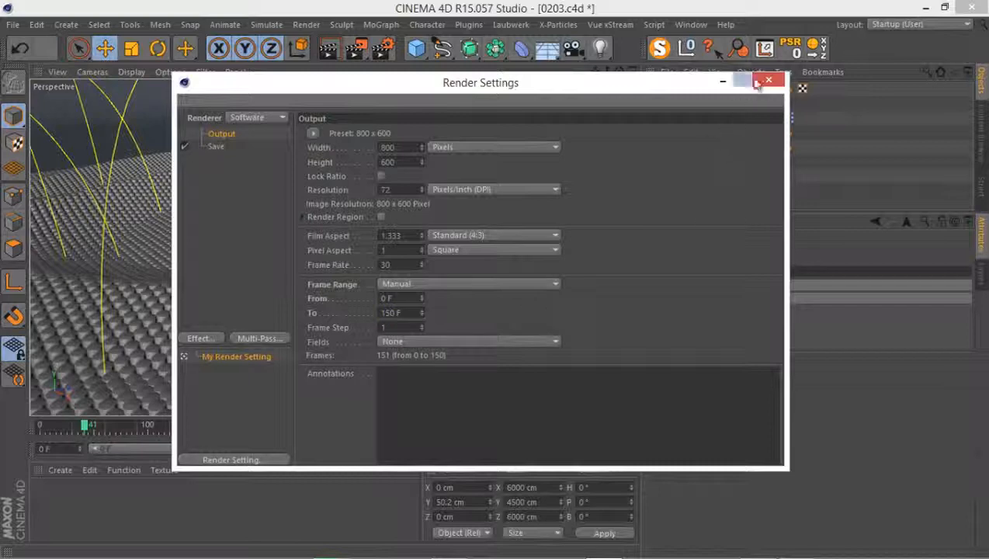
Lock the output aspect ratio, set the render width to 500 pixels and close the render settings
left_click(380, 176)
type("700")
key("Return")
left_click(765, 83)
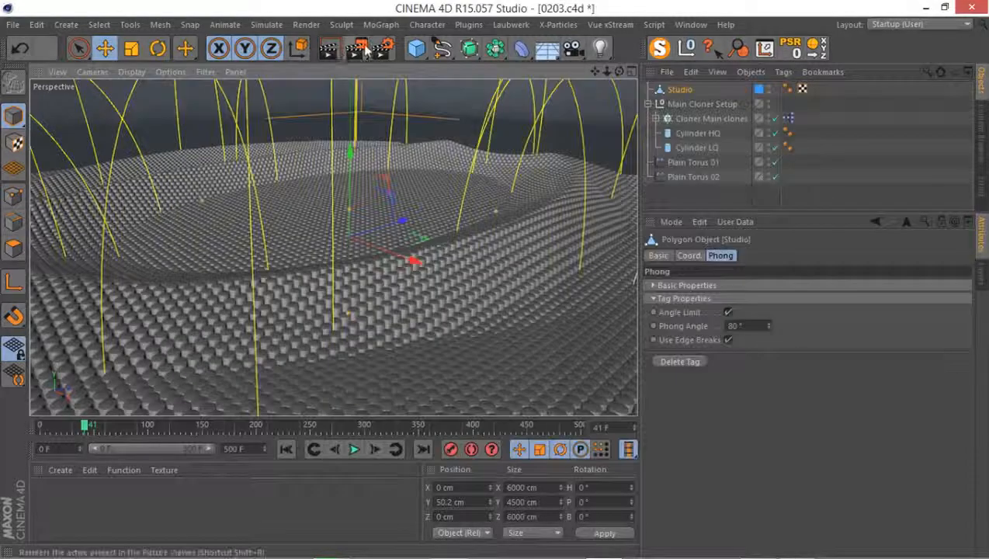
Render the animation to the Picture Viewer and stop the rendering after about 80 frames
left_click(358, 53)
left_click(534, 341)
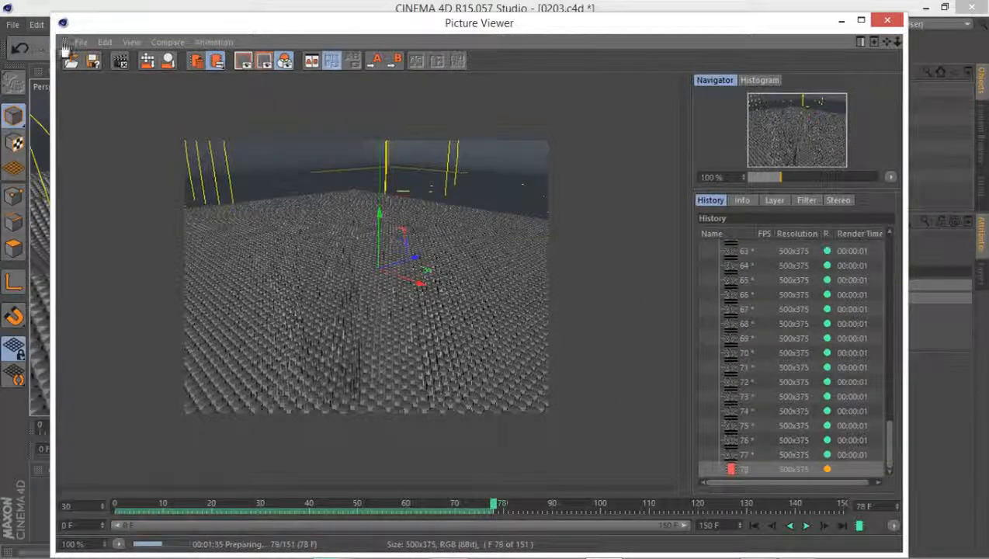
left_click(80, 42)
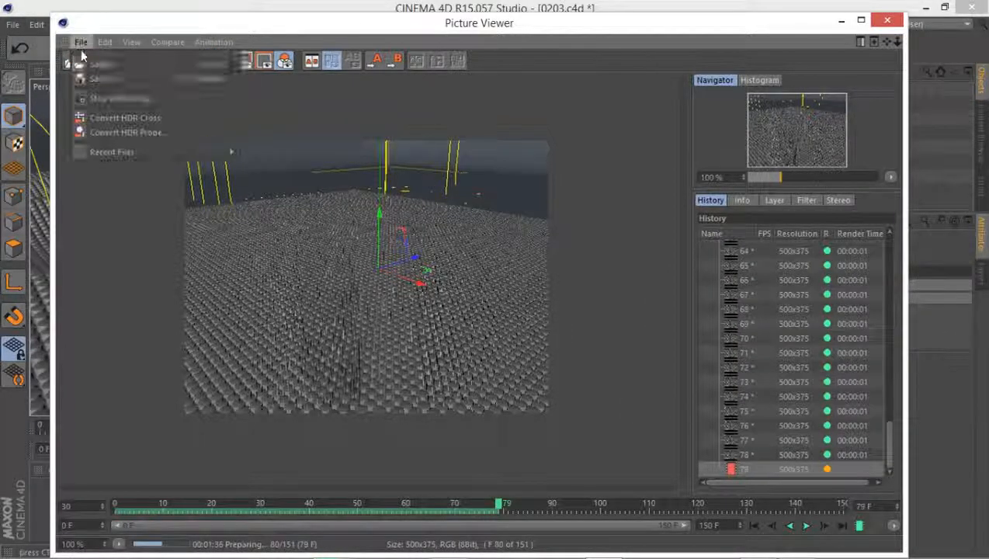
left_click(160, 98)
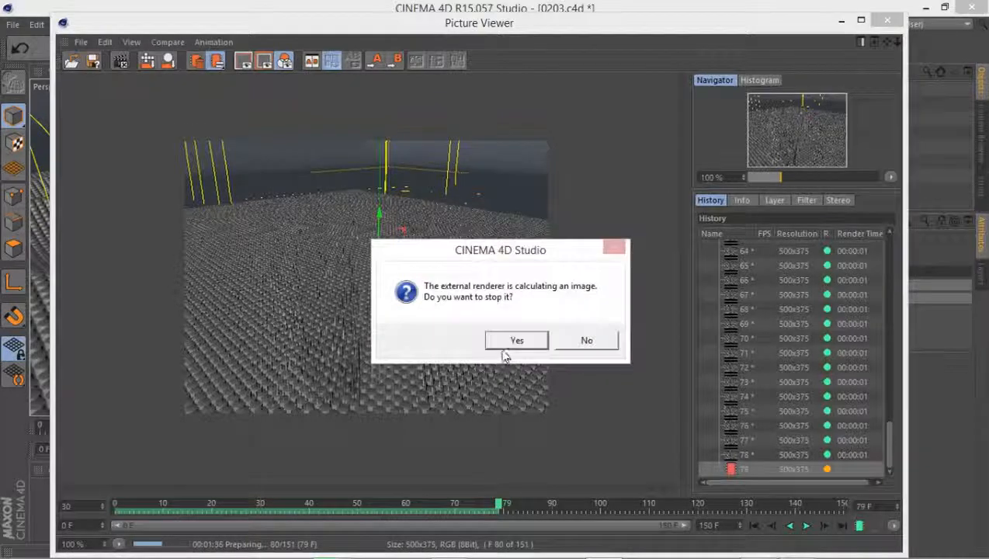
left_click(506, 341)
Play back the rendered preview frames from the start, stop the playback and close the Picture Viewer
left_click_drag(204, 504, 67, 500)
key("F8")
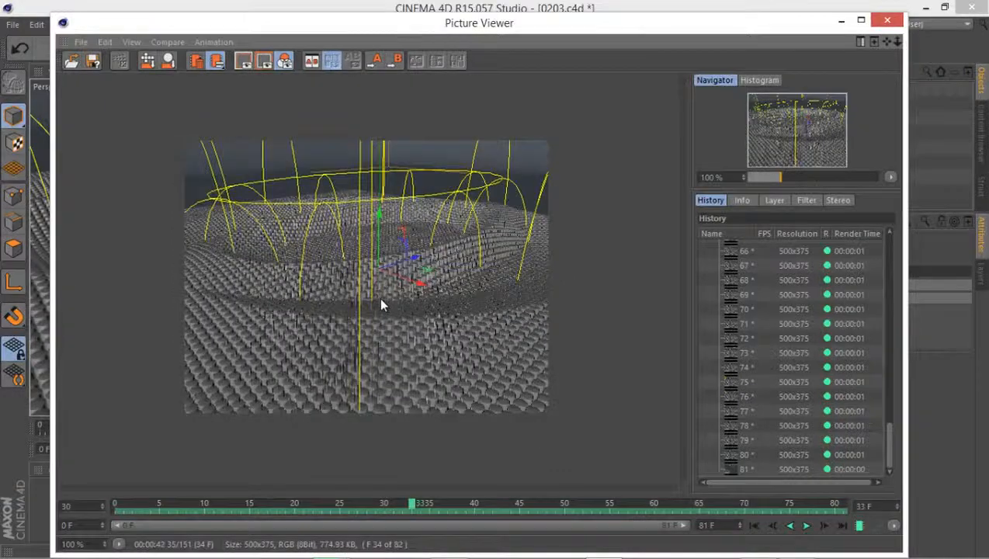
key("F8")
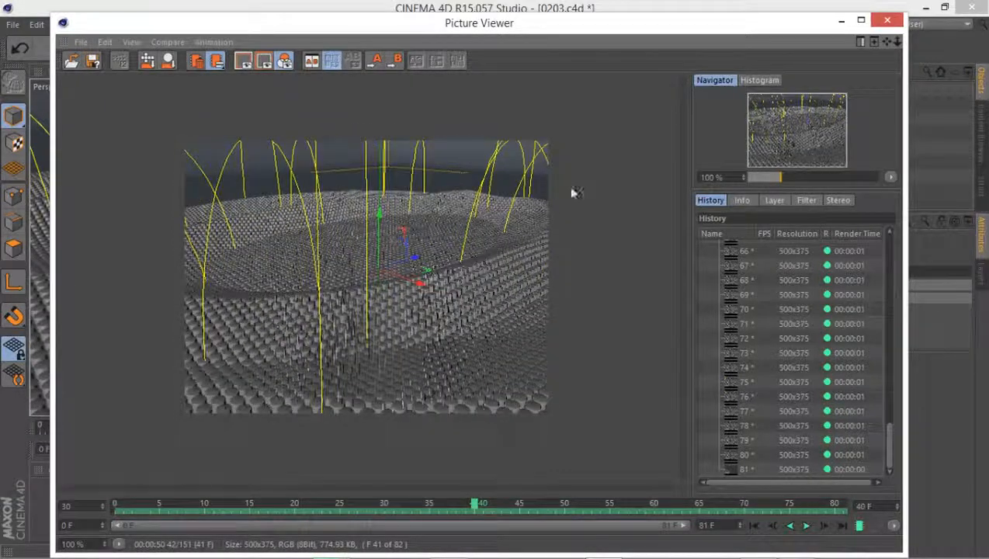
left_click(887, 24)
Group Plain Torus 01 and Plain Torus 02 under a null and rename it "Effectors For Main Cloner"
left_click(698, 178)
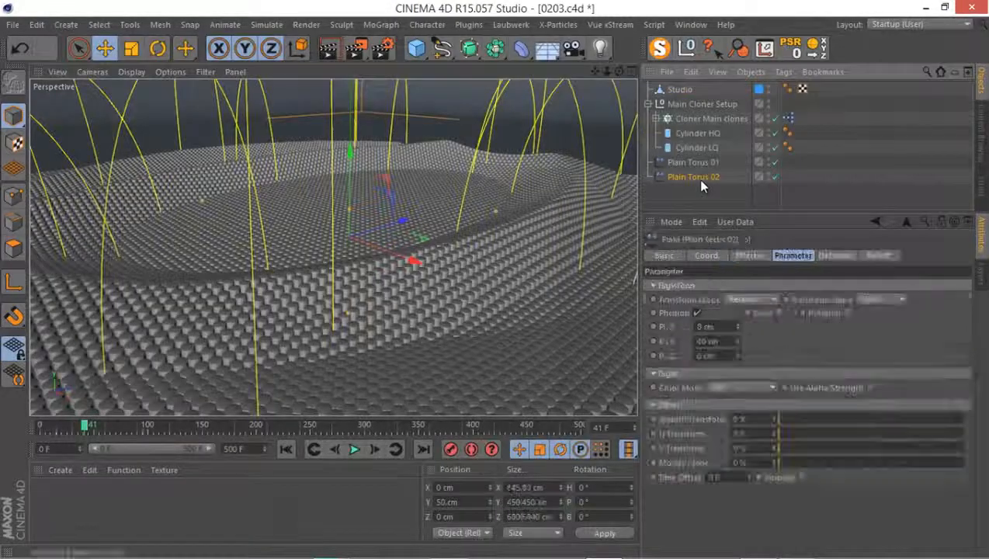
left_click(693, 162, "ctrl")
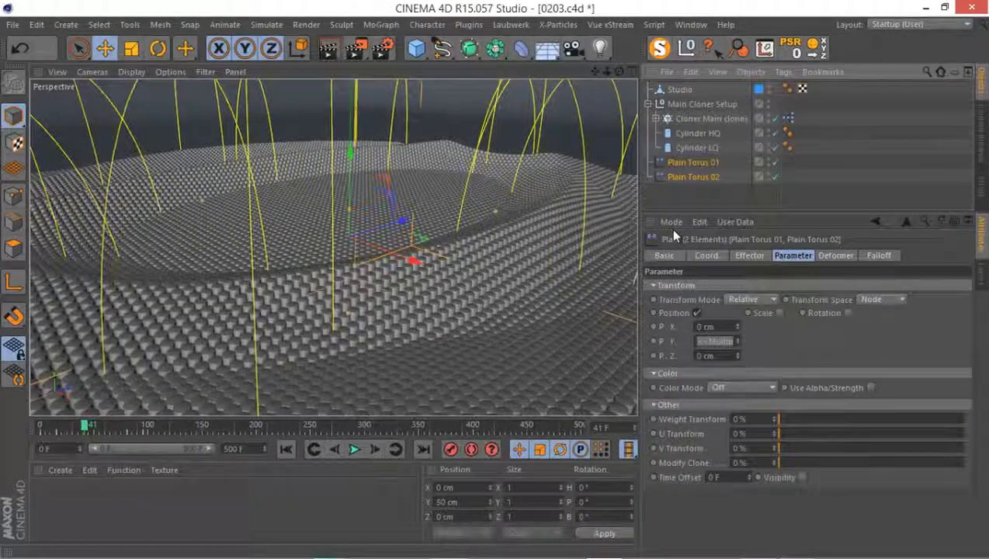
key("alt+g")
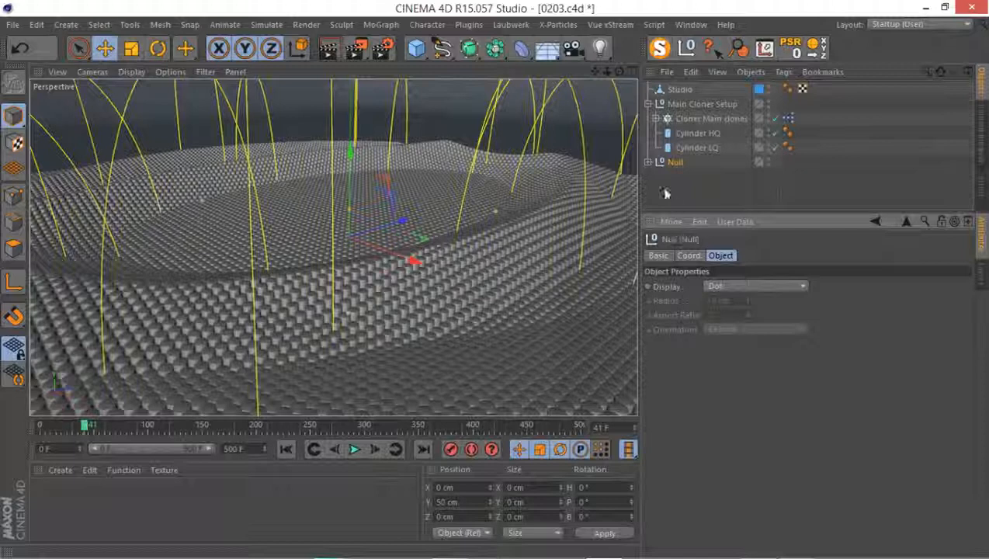
double_click(677, 162)
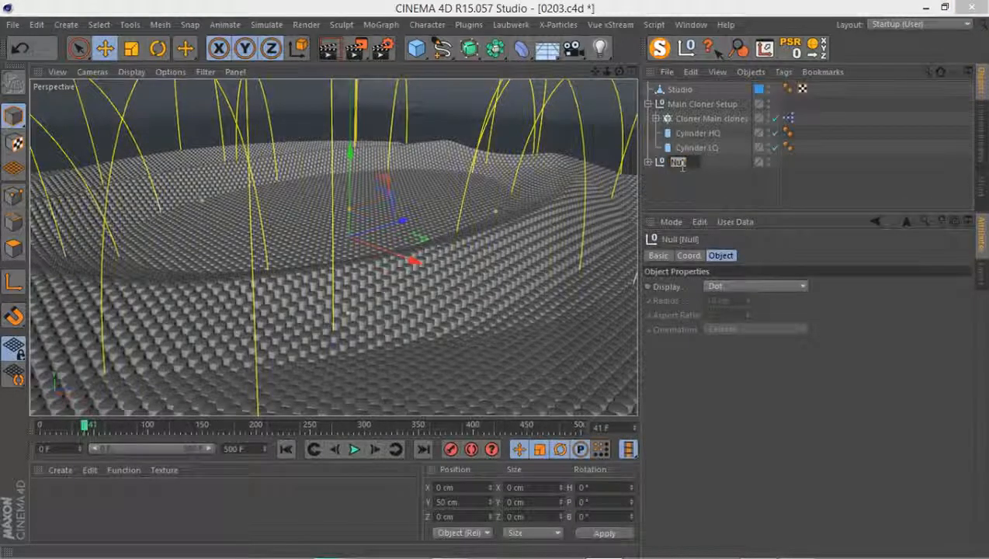
key("BackSpace")
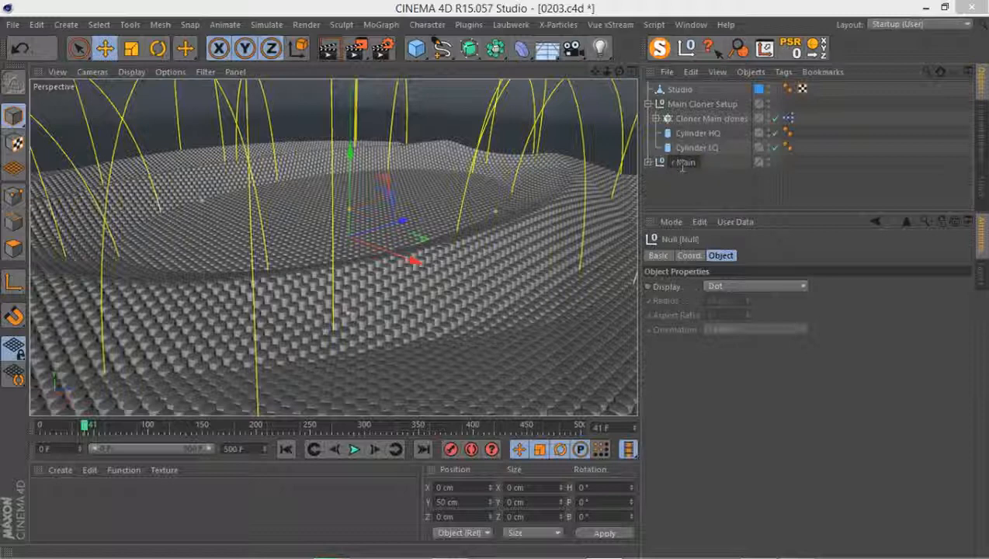
type("Effectors For Main Cloner")
key("Return")
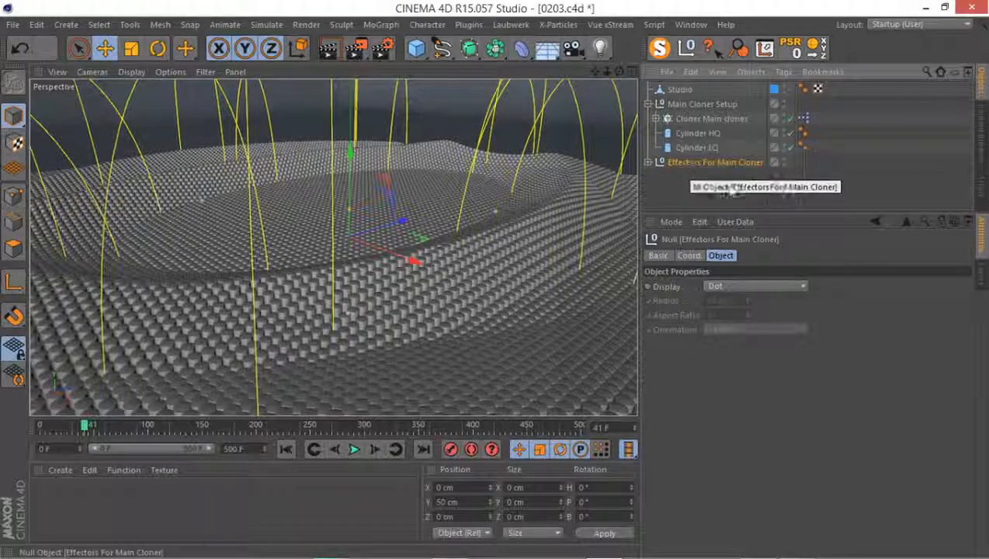
Create a new layer and set its colour to red, about R 252, G 68, B 43
left_click(980, 272)
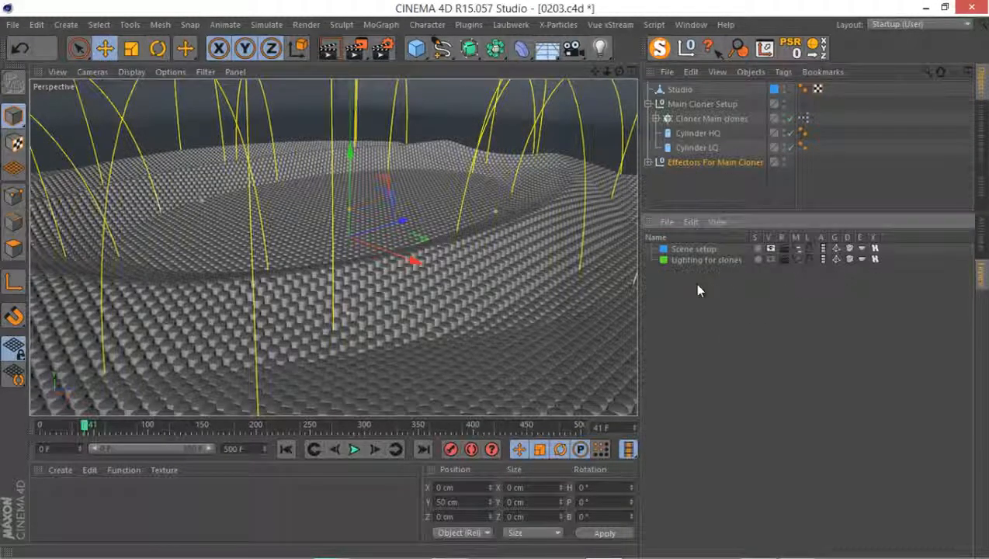
double_click(698, 284)
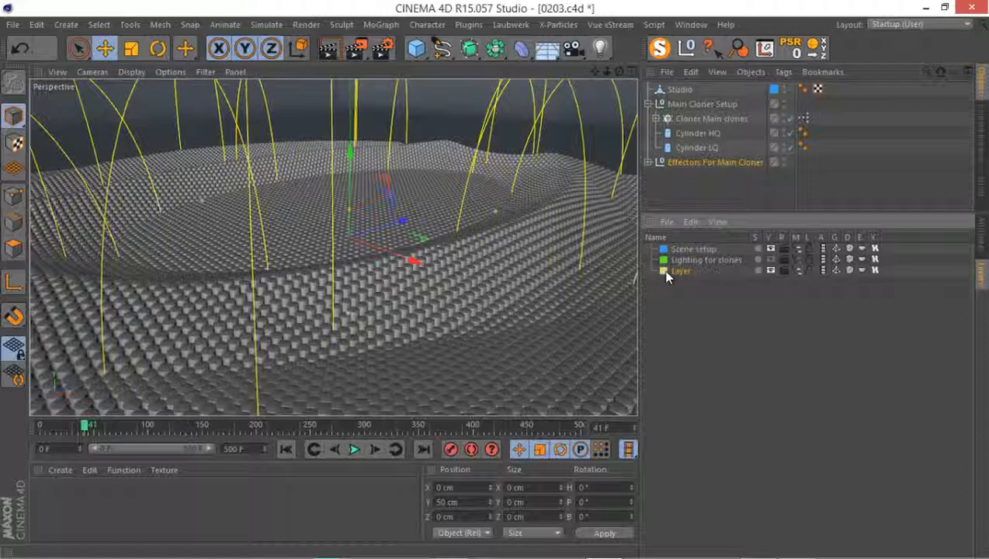
double_click(666, 271)
left_click(636, 218)
left_click(658, 226)
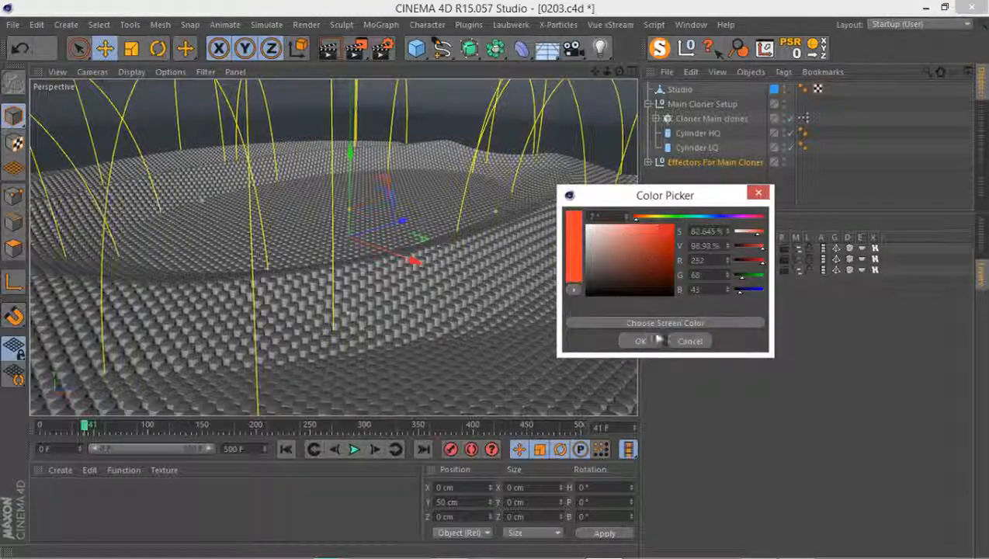
left_click(652, 341)
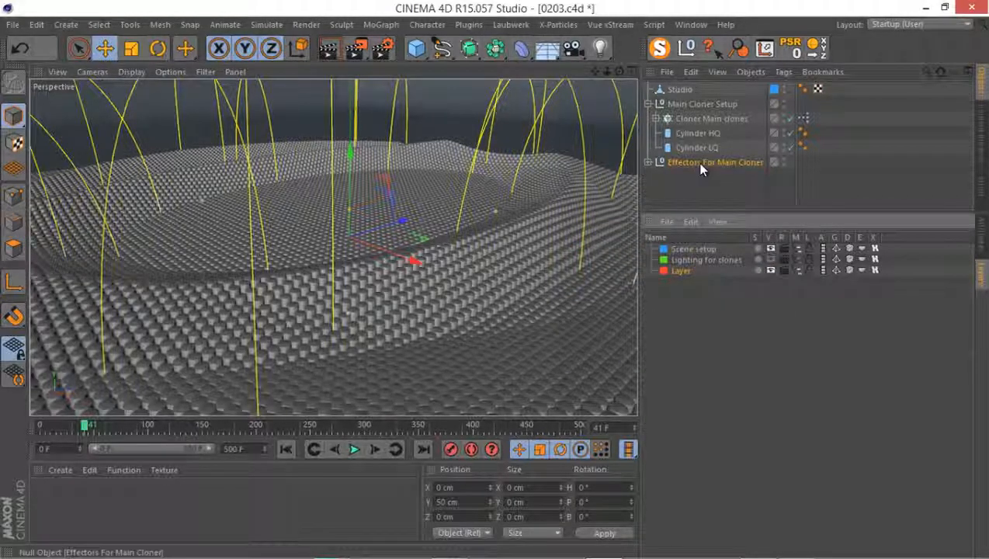
Assign the Effectors For Main Cloner group and its children to the red layer and enlarge the object list area
left_click_drag(700, 163, 697, 274)
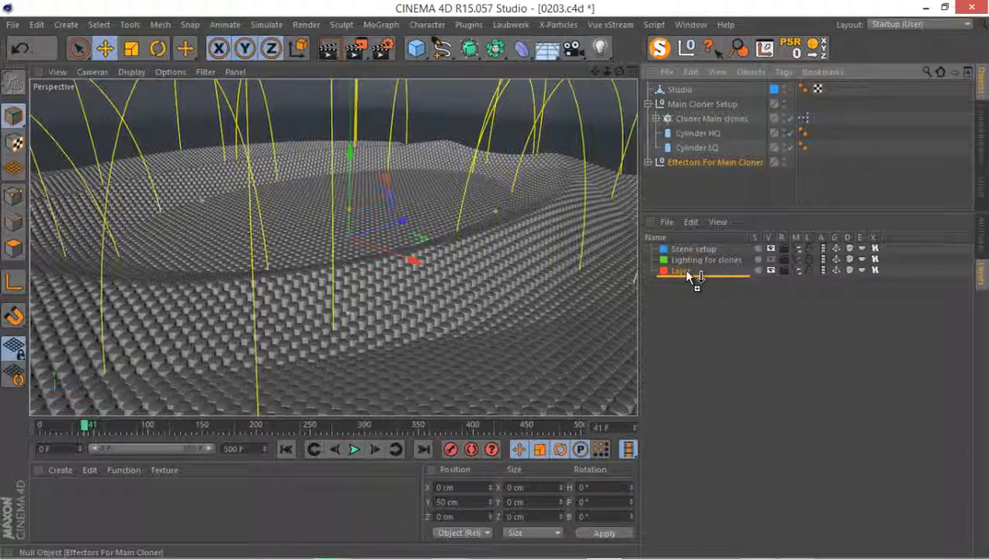
left_click_drag(687, 274, 689, 274)
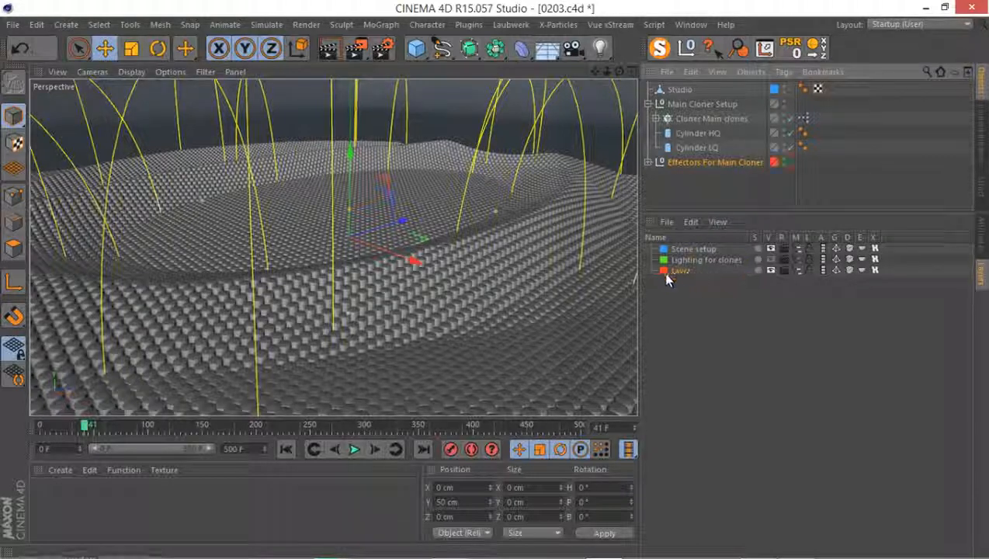
left_click(648, 163)
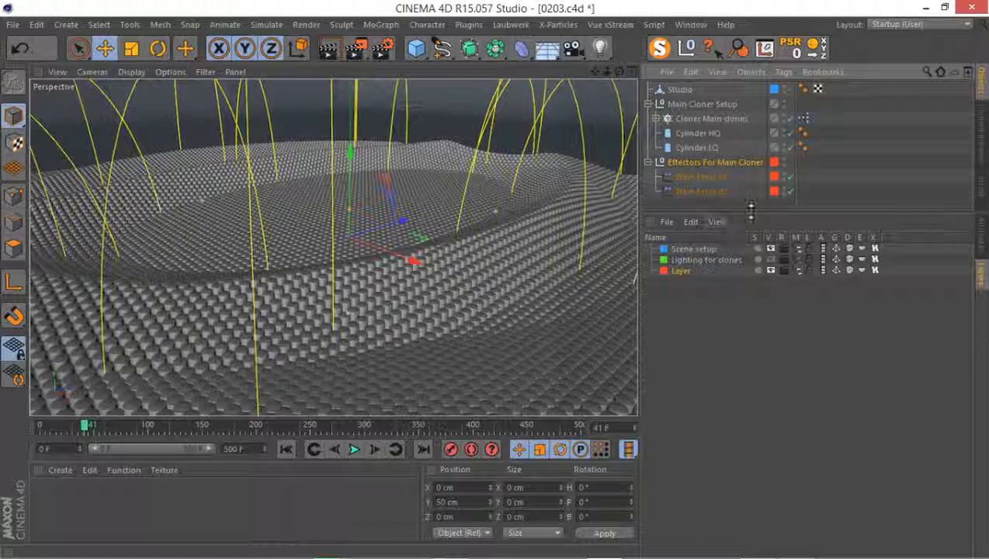
left_click_drag(726, 214, 725, 262)
Rename the red layer "Effectors" and collapse the Effectors For Main Cloner group
double_click(686, 319)
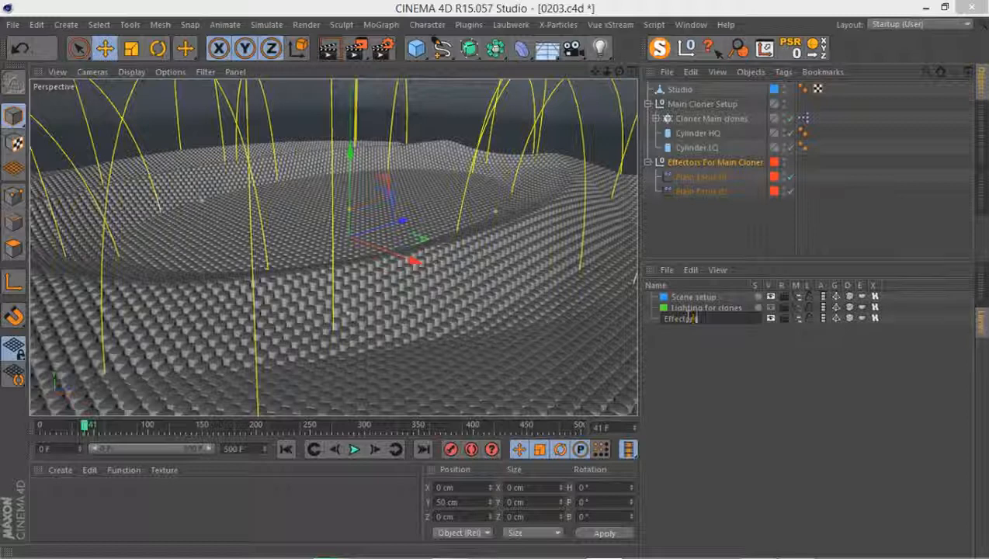
key("Return")
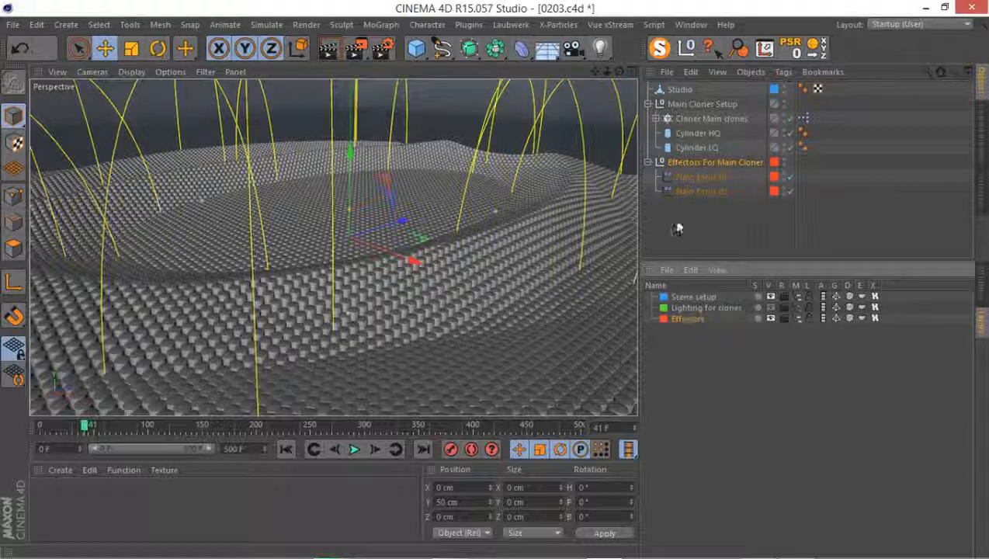
left_click(649, 162)
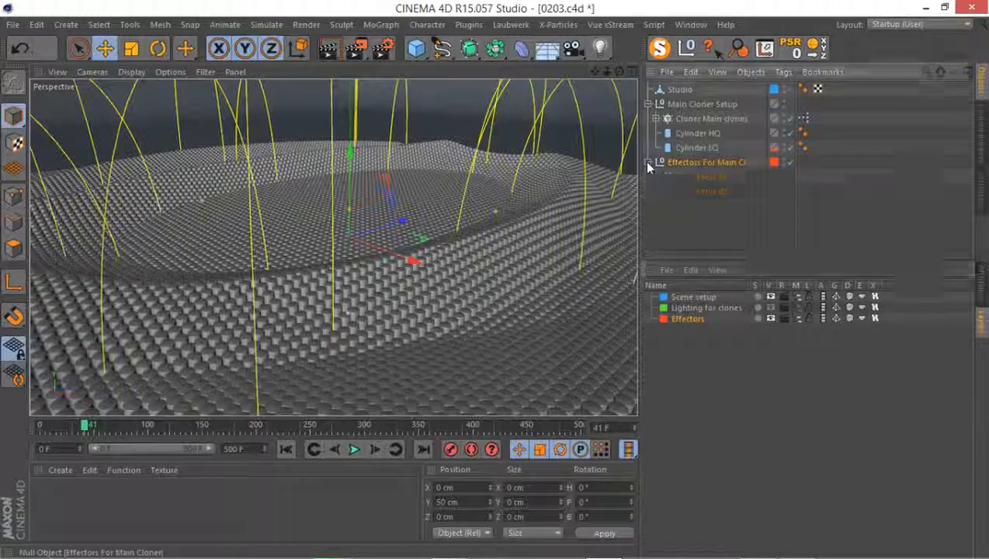